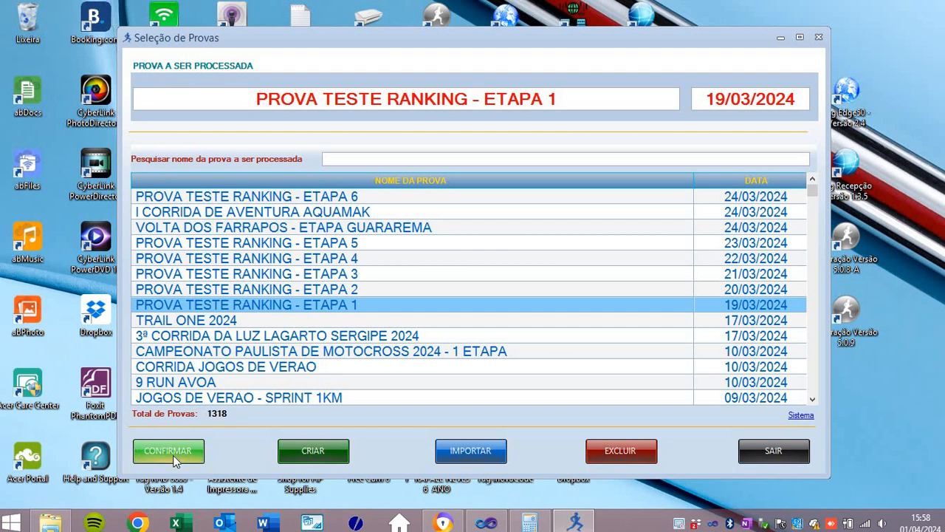
- Open the race PROVA TESTE RANKING - ETAPA 1 and review its registered modalities
{"action": "left_click", "coordinate": [173, 455]}
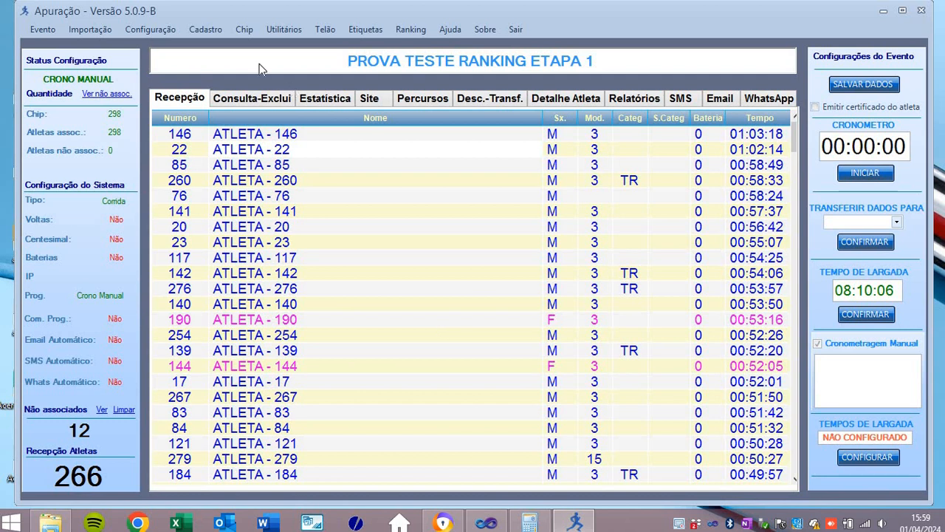
{"action": "left_click", "coordinate": [207, 30]}
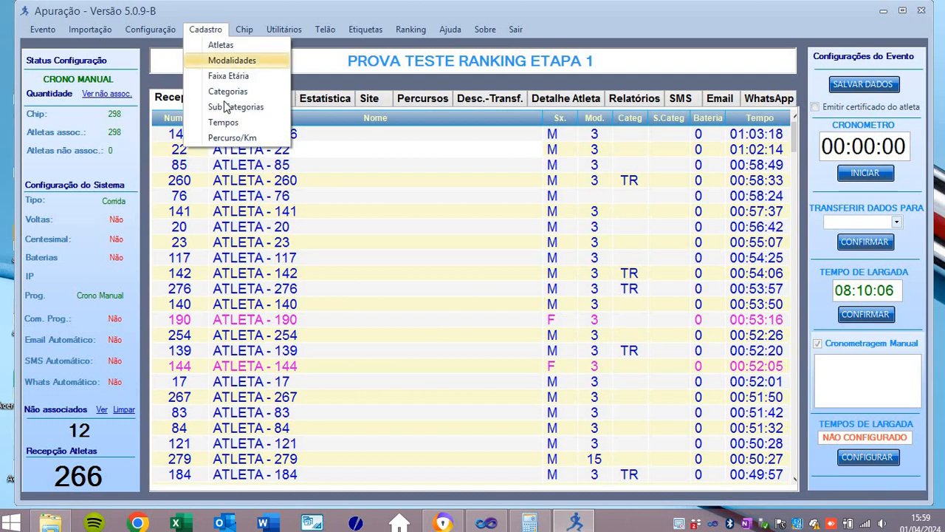
{"action": "left_click", "coordinate": [236, 60]}
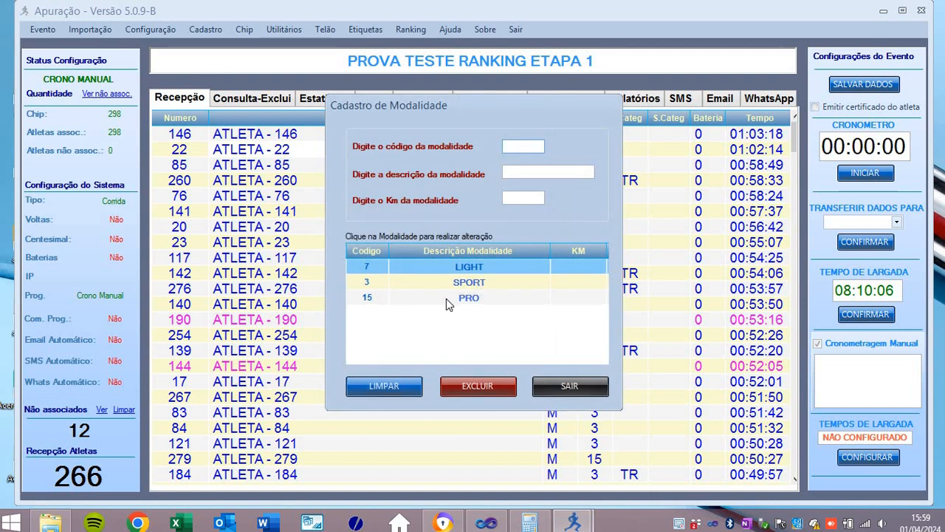
{"action": "left_click", "coordinate": [564, 385]}
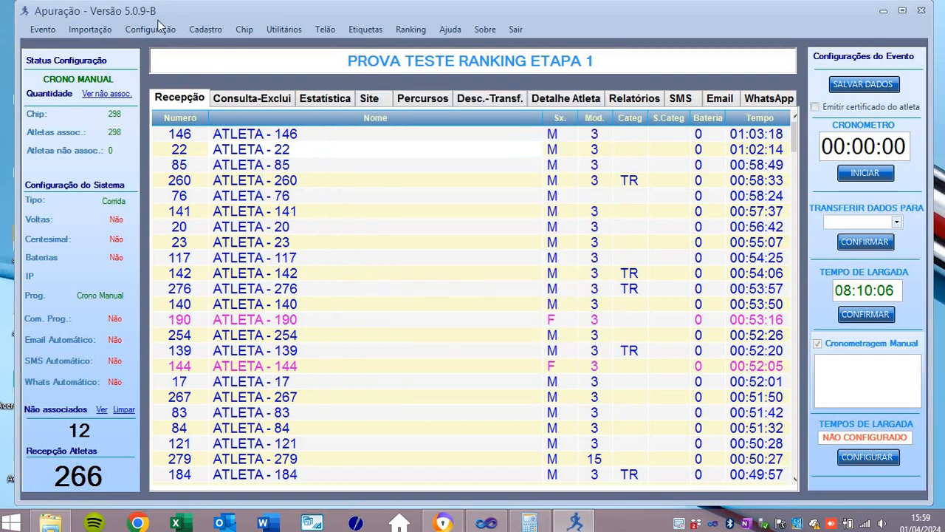
- Review the age groups registered for the race, from the men's ranges through the women's ranges
{"action": "left_click", "coordinate": [205, 29]}
{"action": "left_click", "coordinate": [229, 76]}
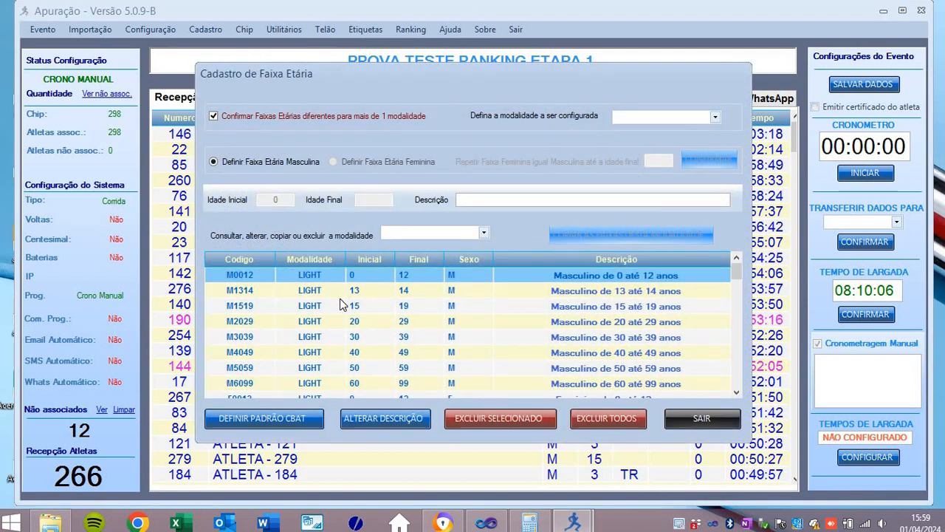
{"action": "left_click", "coordinate": [339, 300]}
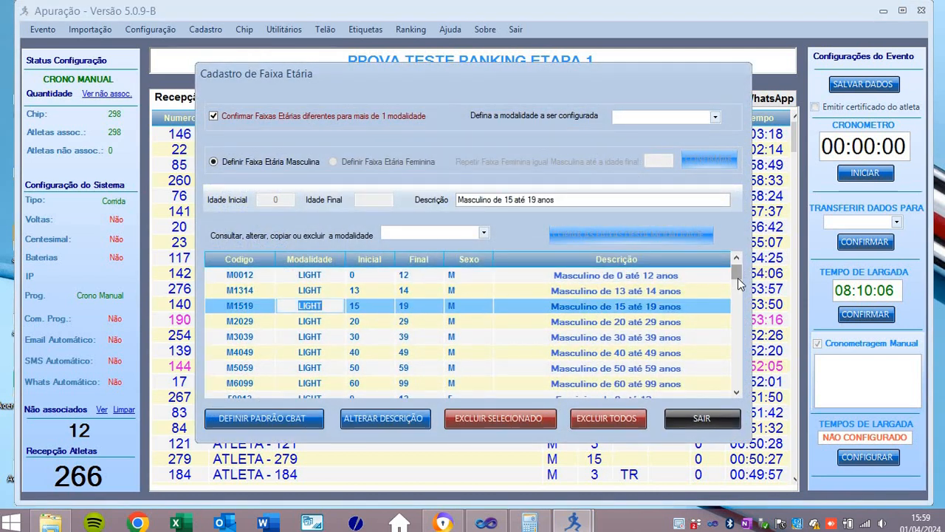
{"action": "left_click_drag", "start_coordinate": [738, 278], "coordinate": [739, 284]}
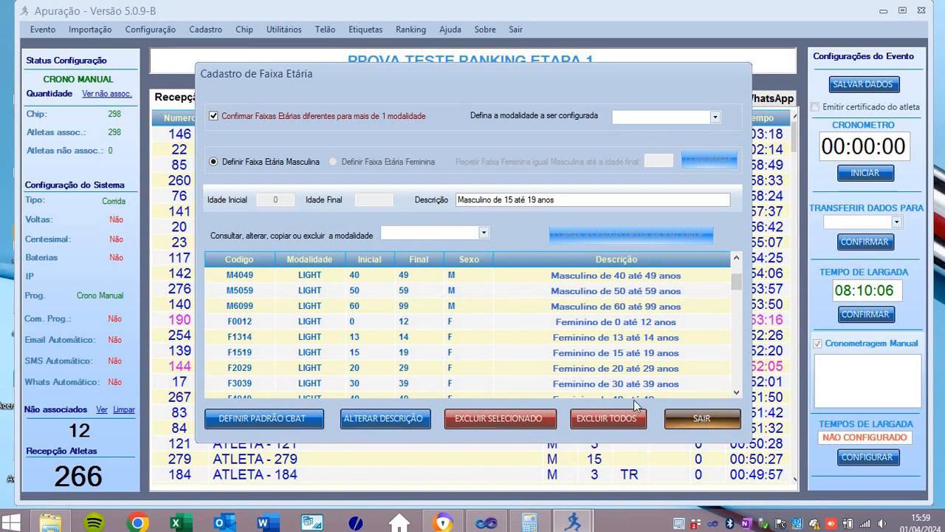
{"action": "left_click", "coordinate": [698, 418]}
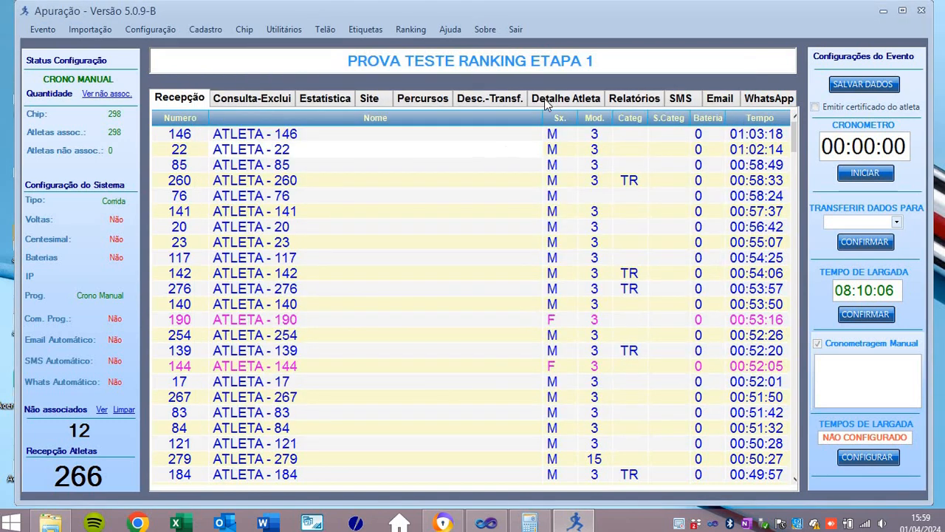
- Open the Ranking configuration and filter the available races by "ranking"
{"action": "left_click", "coordinate": [421, 29]}
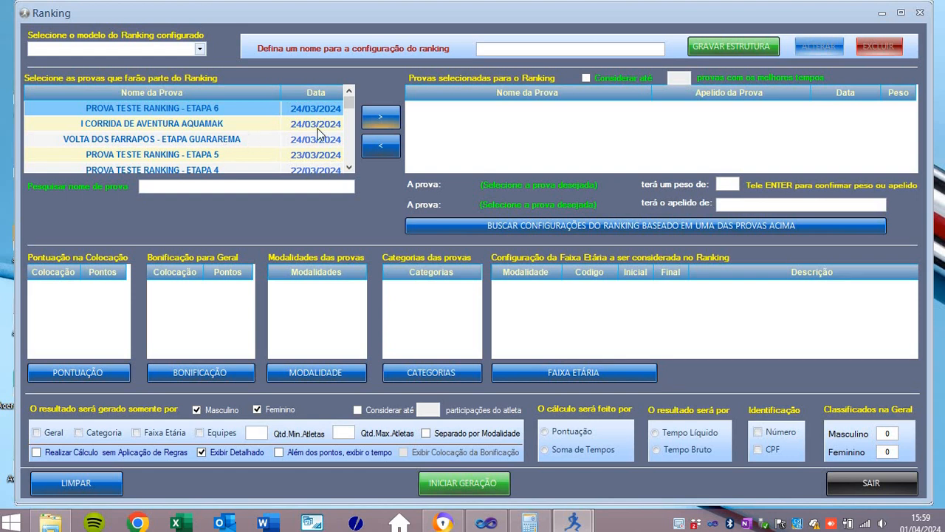
{"action": "mouse_move", "coordinate": [350, 105]}
{"action": "left_mouse_down"}
{"action": "mouse_move", "coordinate": [352, 136]}
{"action": "mouse_move", "coordinate": [352, 95]}
{"action": "left_mouse_up"}
{"action": "left_click", "coordinate": [228, 186]}
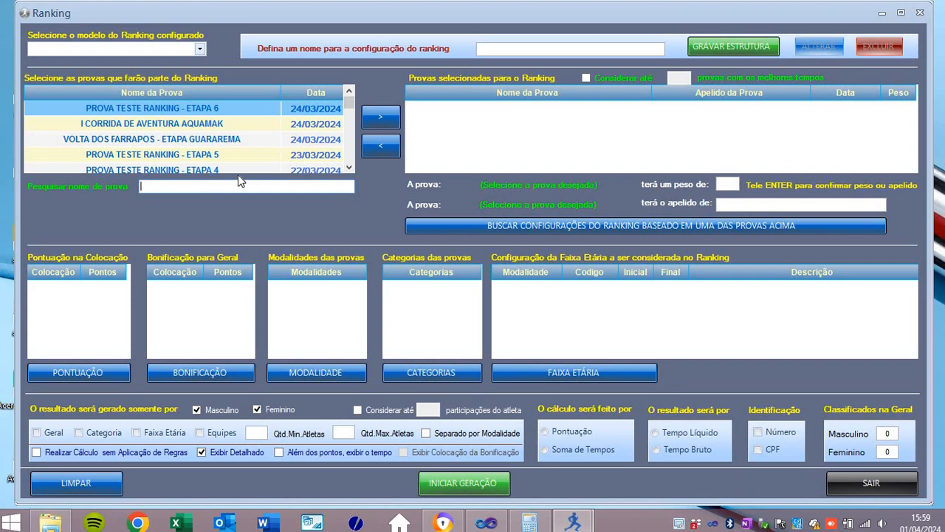
{"action": "type", "text": "ranking"}
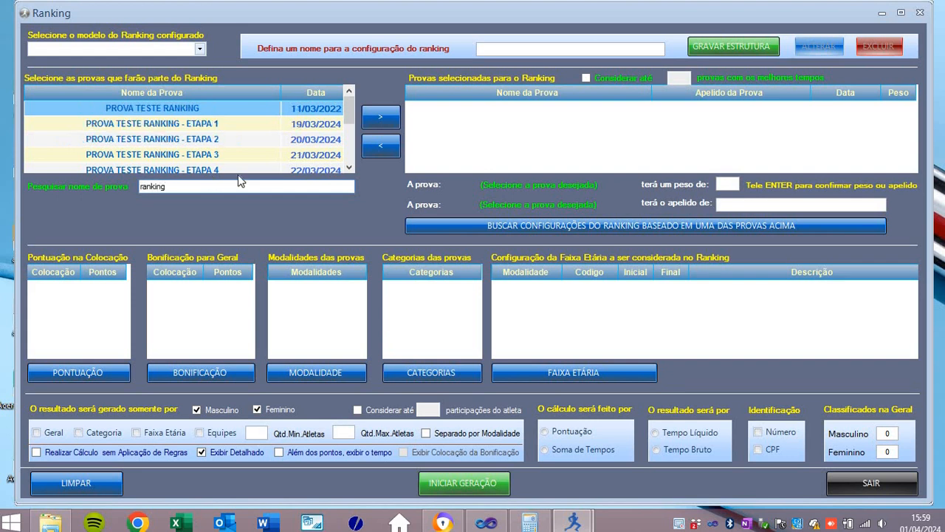
- Add PROVA TESTE RANKING - ETAPA 1, ETAPA 2 and ETAPA 3 to the races selected for the ranking
{"action": "left_click", "coordinate": [169, 127]}
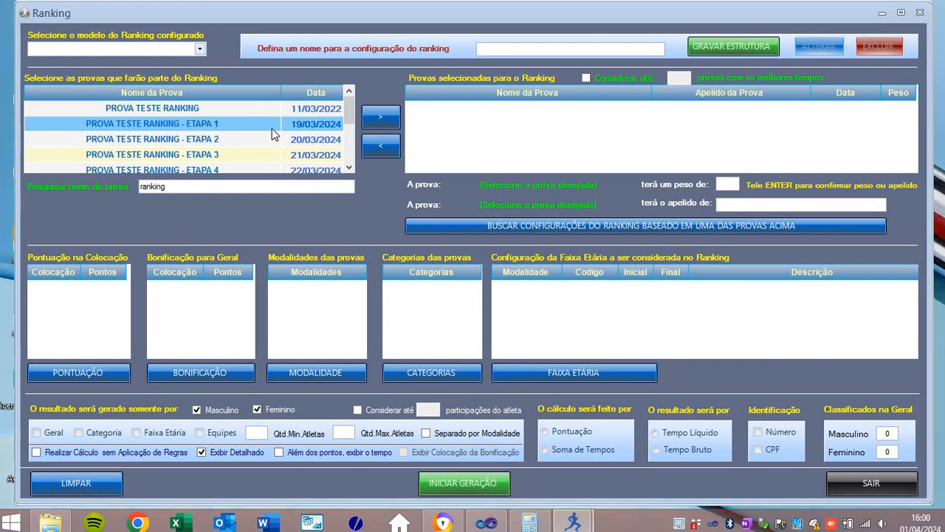
{"action": "left_click", "coordinate": [381, 118]}
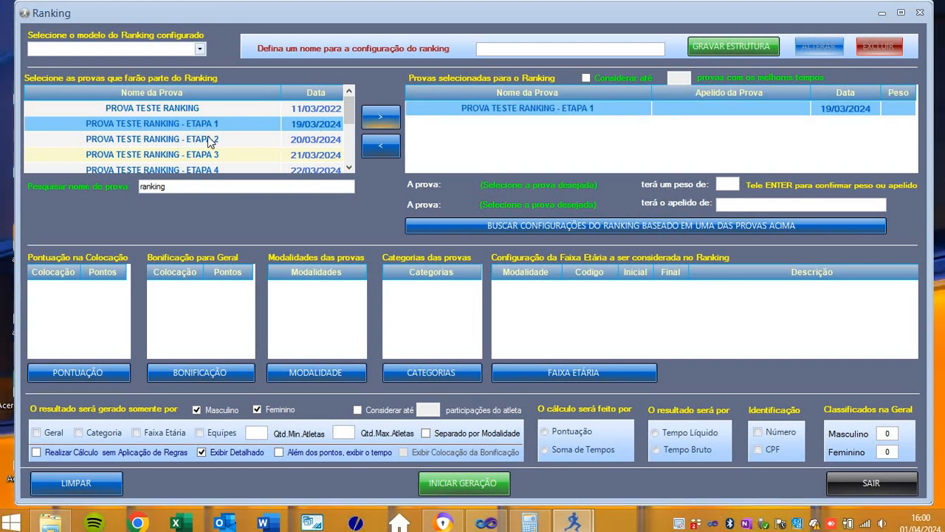
{"action": "left_click", "coordinate": [214, 140]}
{"action": "left_click", "coordinate": [378, 119]}
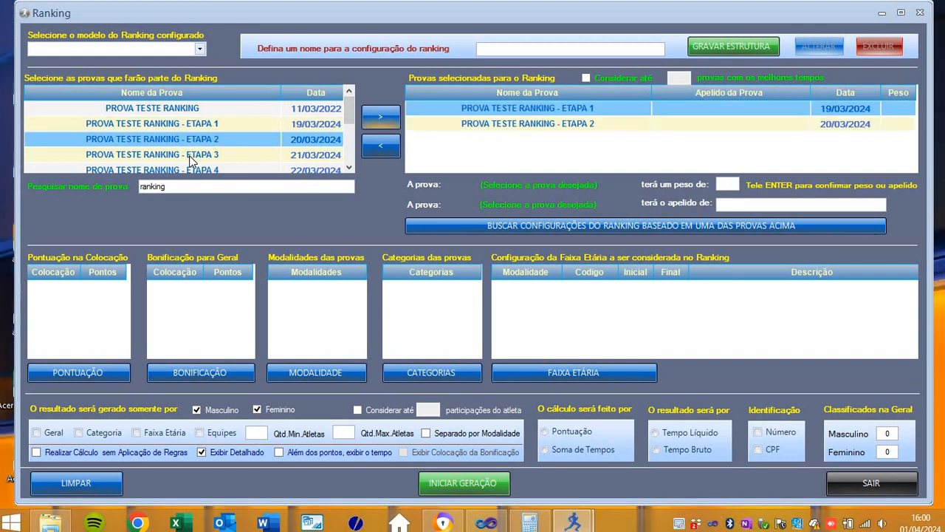
{"action": "left_click", "coordinate": [380, 121]}
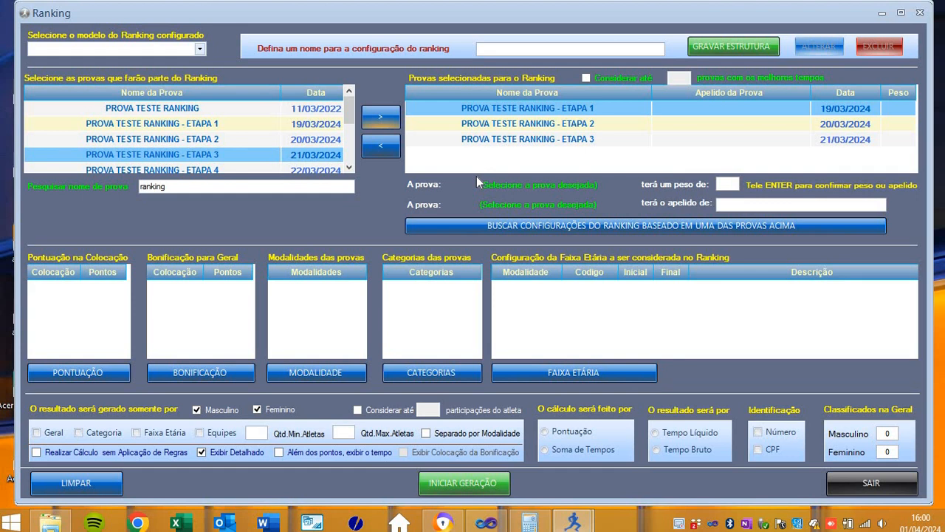
- View the ranking's age group registration form and close it without entering anything
{"action": "left_click", "coordinate": [576, 374]}
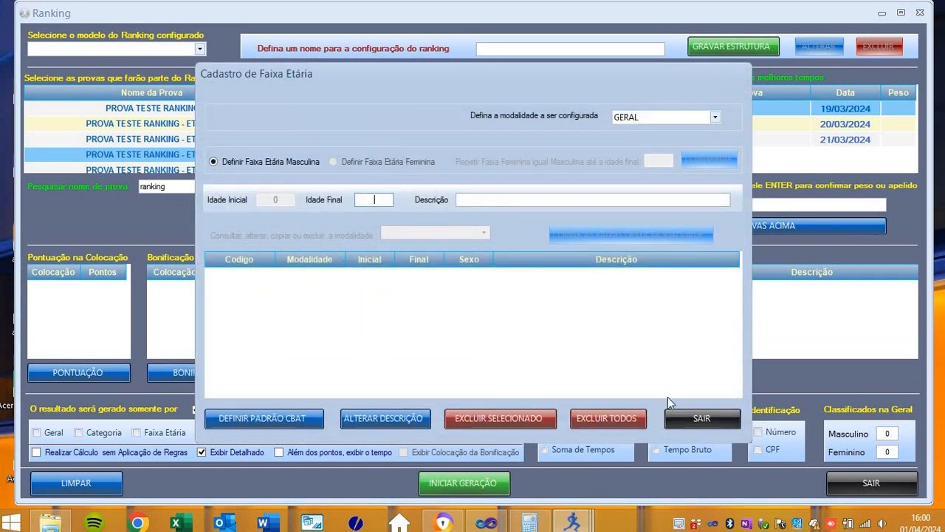
{"action": "left_click", "coordinate": [701, 418]}
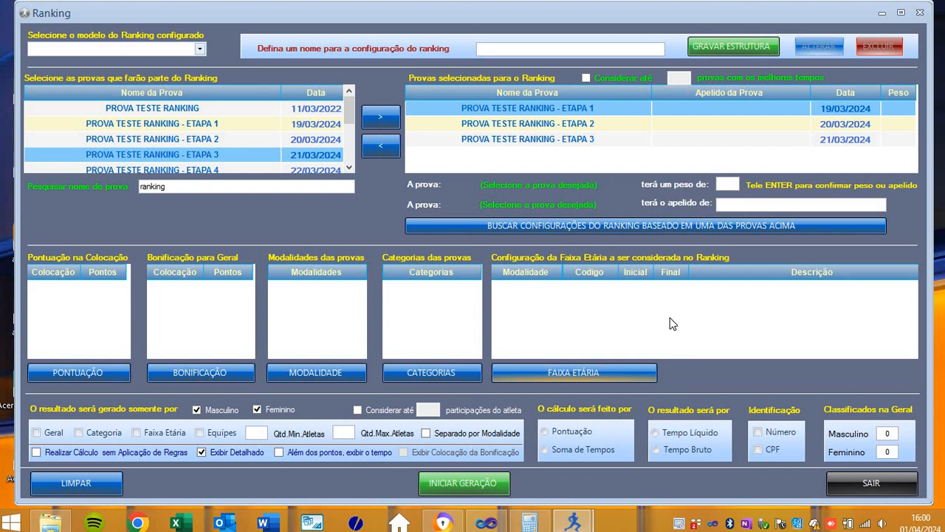
- Import the ranking's modalities, categories and age groups from PROVA TESTE RANKING - ETAPA 1
{"action": "left_click", "coordinate": [565, 110]}
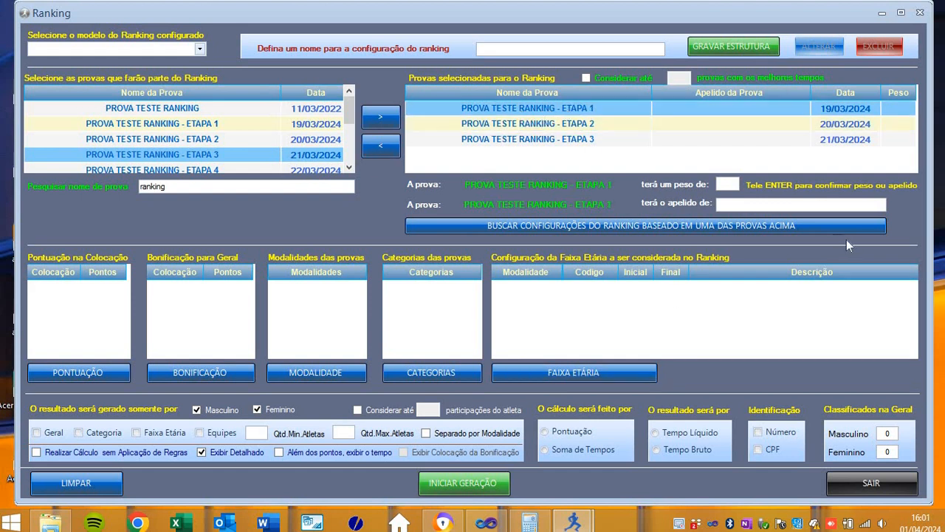
{"action": "left_click", "coordinate": [571, 226]}
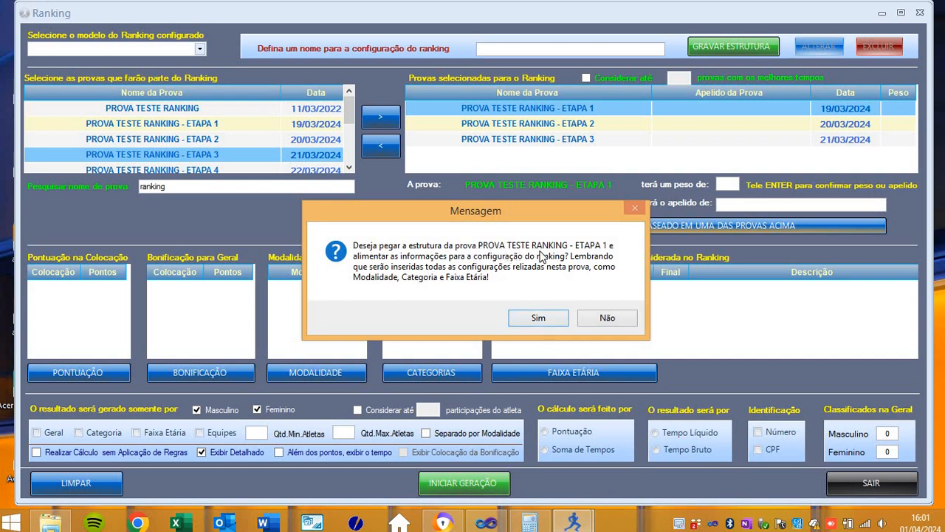
{"action": "left_click", "coordinate": [549, 319]}
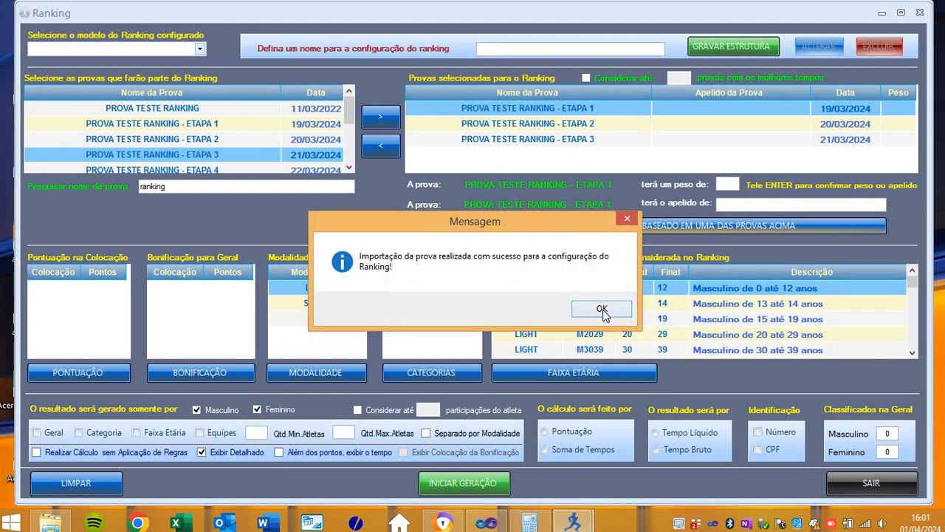
{"action": "left_click", "coordinate": [602, 309]}
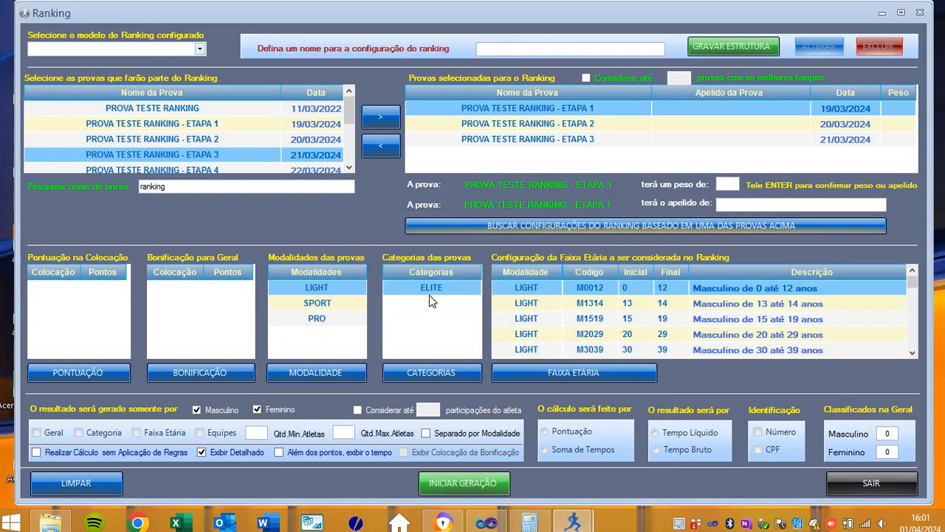
- Examine the ranking's imported age groups and go through the three selected races, ending on ETAPA 1
{"action": "left_click", "coordinate": [914, 299]}
{"action": "mouse_move", "coordinate": [914, 299]}
{"action": "left_mouse_down"}
{"action": "mouse_move", "coordinate": [917, 353]}
{"action": "mouse_move", "coordinate": [917, 292]}
{"action": "left_mouse_up"}
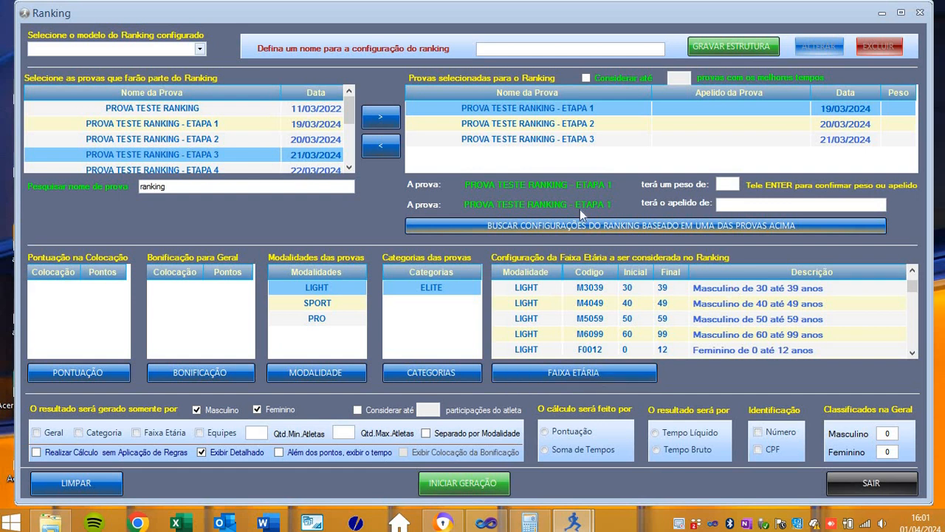
{"action": "left_click", "coordinate": [594, 127]}
{"action": "left_click", "coordinate": [594, 134]}
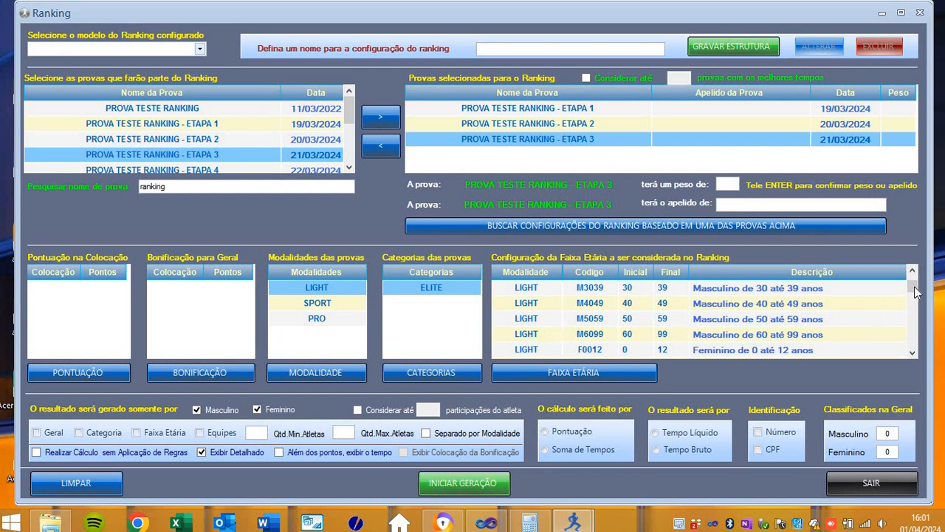
{"action": "left_click_drag", "start_coordinate": [916, 290], "coordinate": [916, 278]}
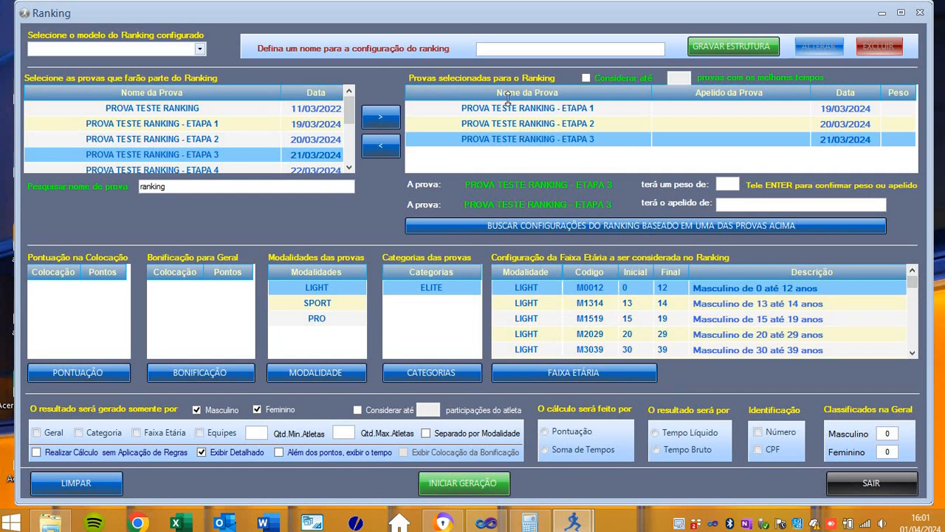
{"action": "left_click", "coordinate": [559, 124]}
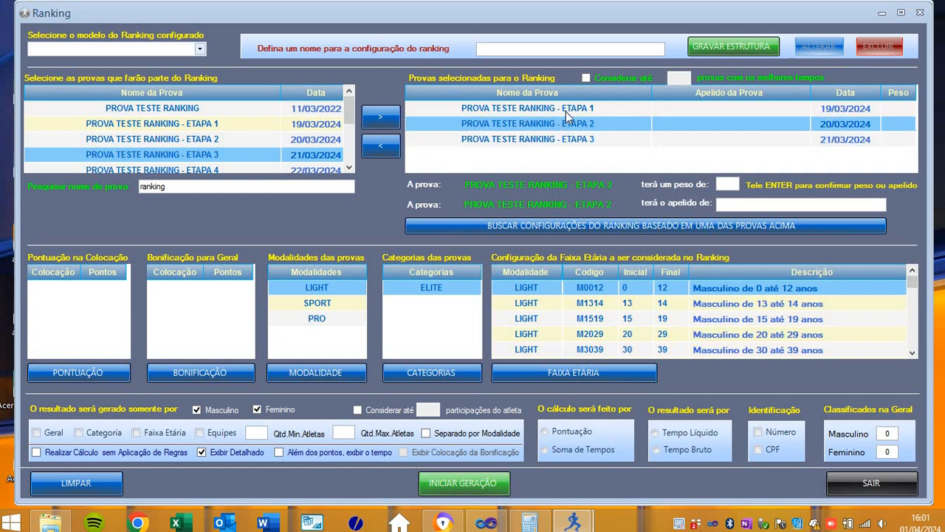
{"action": "left_click", "coordinate": [566, 112]}
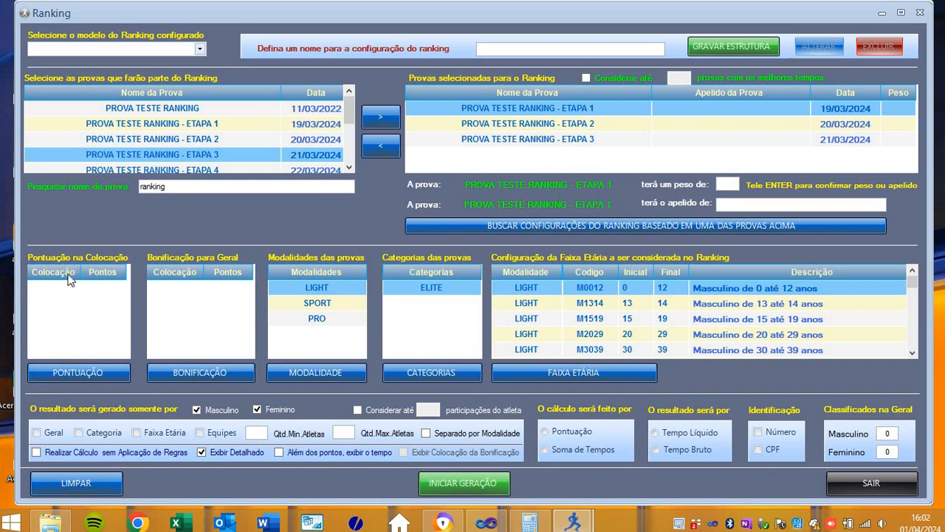
- Open the placement scoring registration and award 100 points to place 1 and 90 points to place 2
{"action": "left_click", "coordinate": [72, 372]}
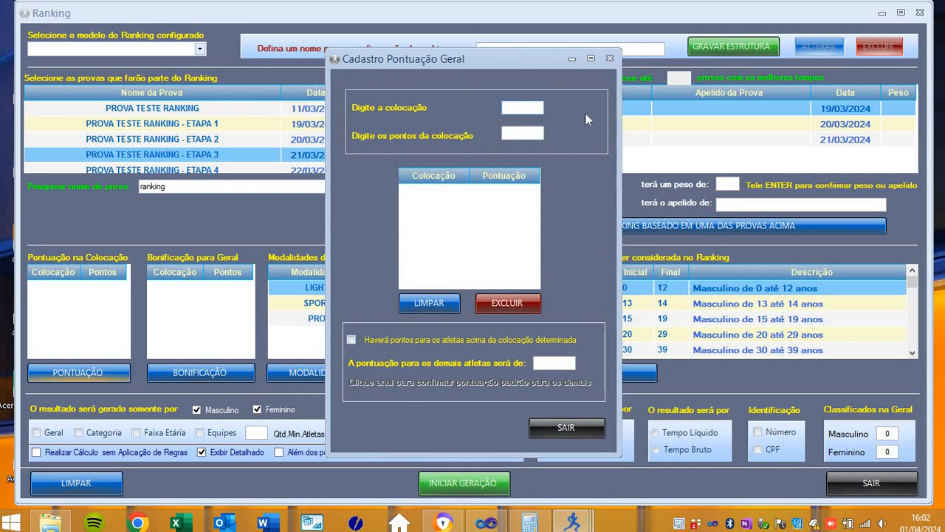
{"action": "type", "text": "1"}
{"action": "key", "text": "Return"}
{"action": "type", "text": "100"}
{"action": "key", "text": "Return"}
{"action": "type", "text": "2"}
{"action": "key", "text": "Return"}
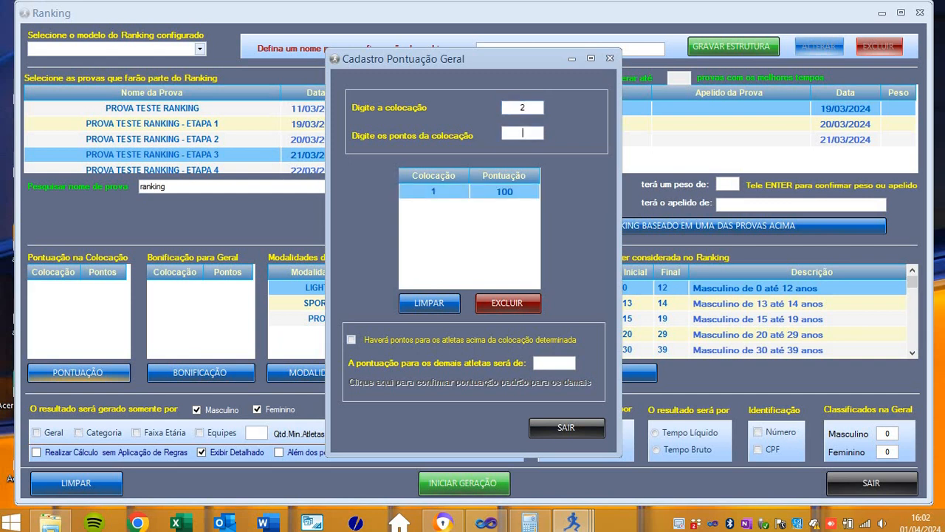
{"action": "type", "text": "90"}
{"action": "key", "text": "Return"}
- Register 80 points for place 3 and 70 points for place 4
{"action": "type", "text": "3"}
{"action": "key", "text": "Return"}
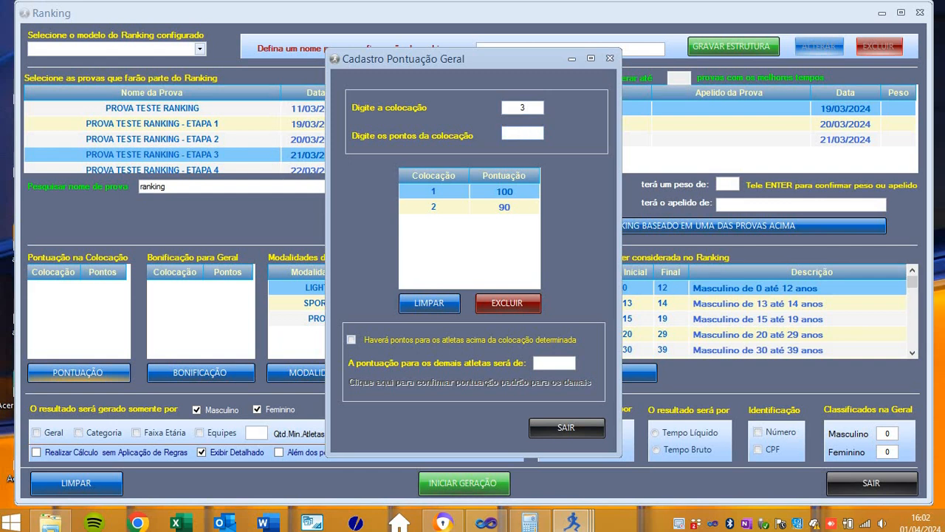
{"action": "type", "text": "80"}
{"action": "key", "text": "Return"}
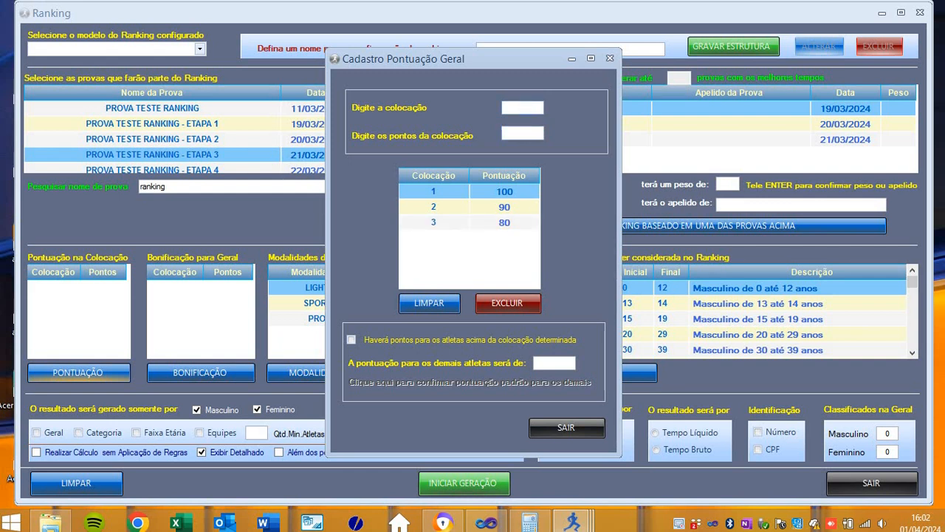
{"action": "type", "text": "4"}
{"action": "key", "text": "Return"}
{"action": "type", "text": "70"}
{"action": "key", "text": "Return"}
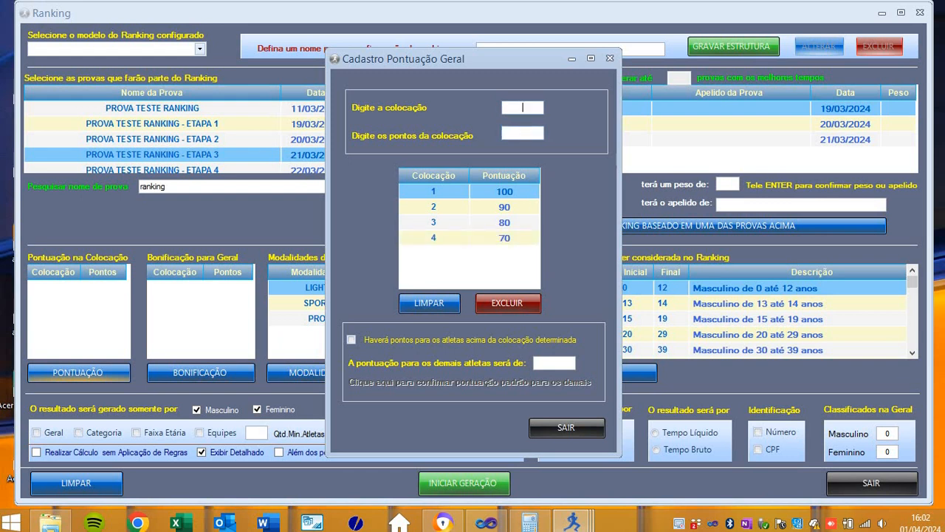
- Register 60 points for place 5 and 50 points for place 6
{"action": "type", "text": "5"}
{"action": "key", "text": "Return"}
{"action": "type", "text": "60"}
{"action": "key", "text": "Return"}
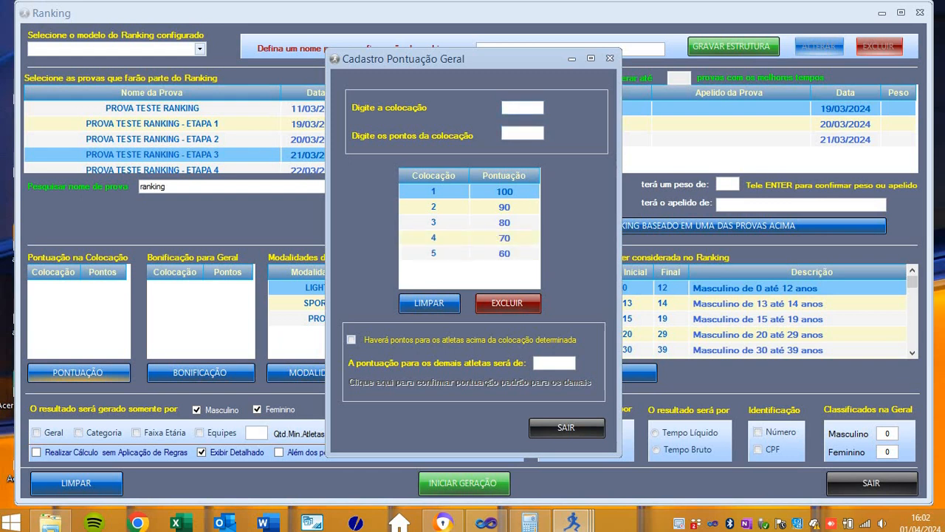
{"action": "type", "text": "6"}
{"action": "key", "text": "Return"}
{"action": "type", "text": "50"}
{"action": "key", "text": "Return"}
- Register 40 points for place 7 and 30 points for place 8
{"action": "type", "text": "7"}
{"action": "key", "text": "Return"}
{"action": "type", "text": "40"}
{"action": "key", "text": "Return"}
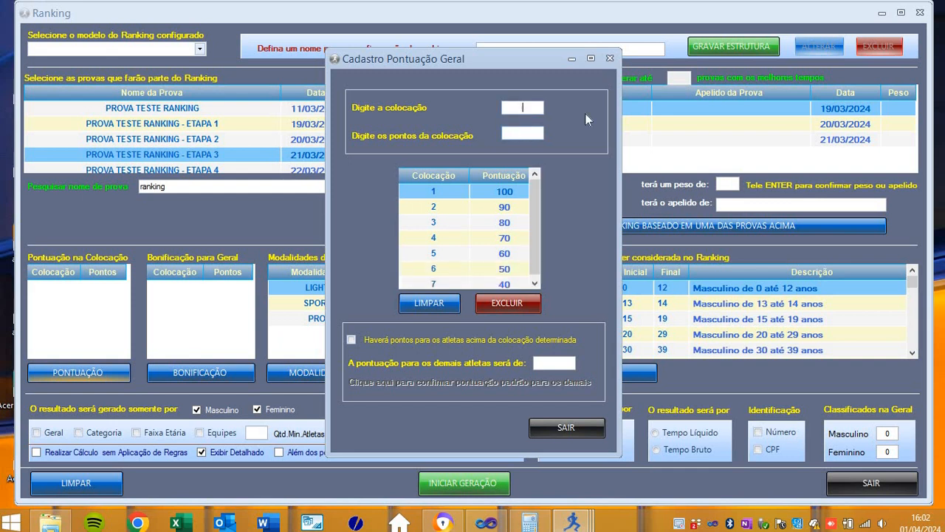
{"action": "type", "text": "8"}
{"action": "key", "text": "Return"}
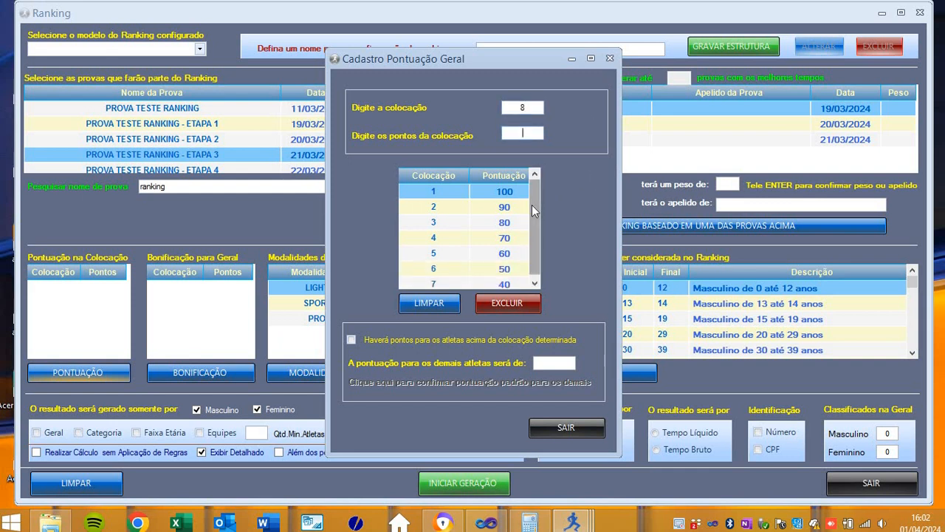
{"action": "left_click_drag", "start_coordinate": [536, 226], "coordinate": [536, 230]}
{"action": "type", "text": "30"}
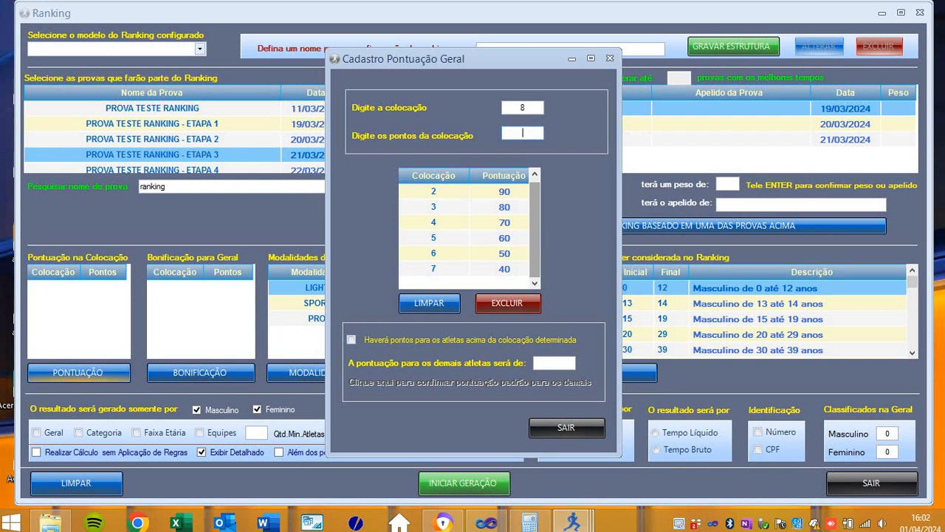
{"action": "key", "text": "Return"}
- Register 20 points for place 9 and 10 points for place 10
{"action": "type", "text": "9"}
{"action": "key", "text": "Return"}
{"action": "type", "text": "20"}
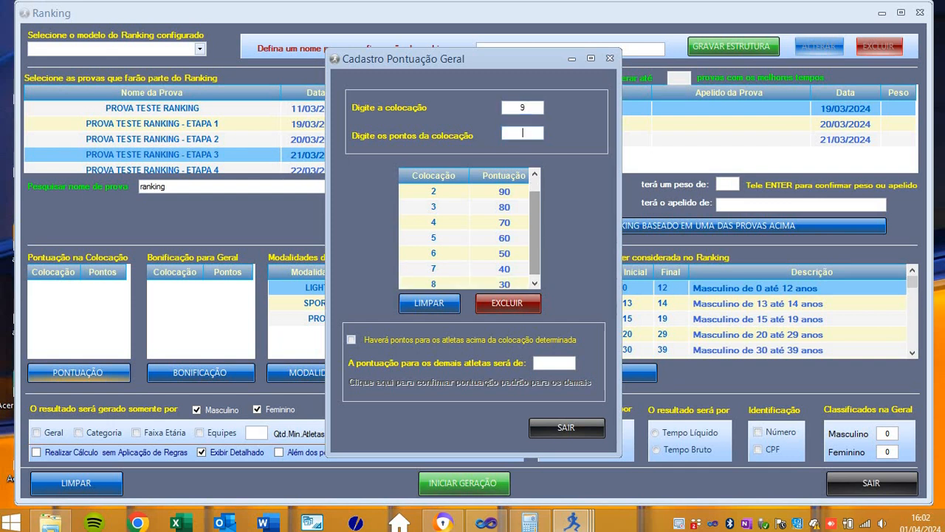
{"action": "key", "text": "Return"}
{"action": "type", "text": "10"}
{"action": "key", "text": "Return"}
{"action": "type", "text": "10"}
{"action": "key", "text": "Return"}
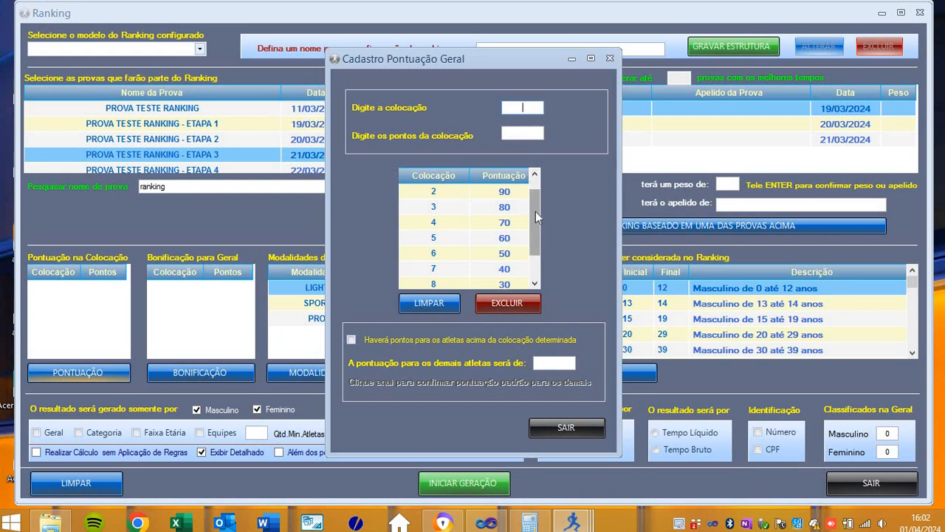
{"action": "left_click_drag", "start_coordinate": [535, 211], "coordinate": [536, 232]}
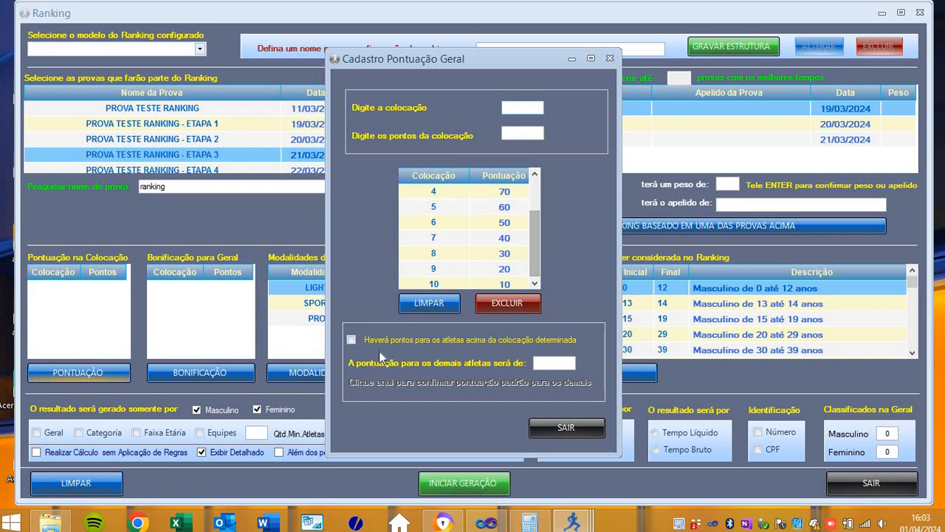
- Award a default of 5 points to athletes beyond the registered placements, confirm it and close the scoring registration
{"action": "left_click", "coordinate": [352, 340]}
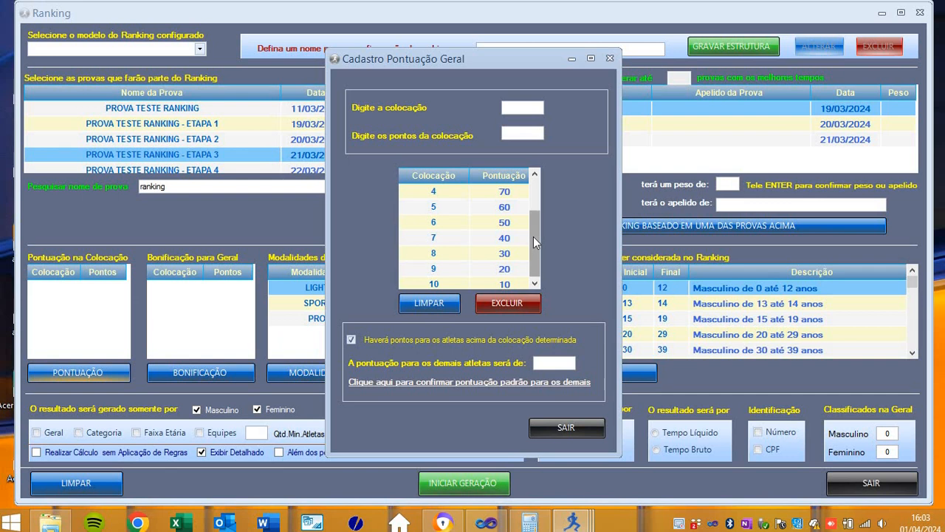
{"action": "left_click", "coordinate": [565, 362]}
{"action": "type", "text": "5"}
{"action": "left_click", "coordinate": [459, 390]}
{"action": "scroll", "coordinate": [517, 258], "scroll_direction": "down", "scroll_amount": 1}
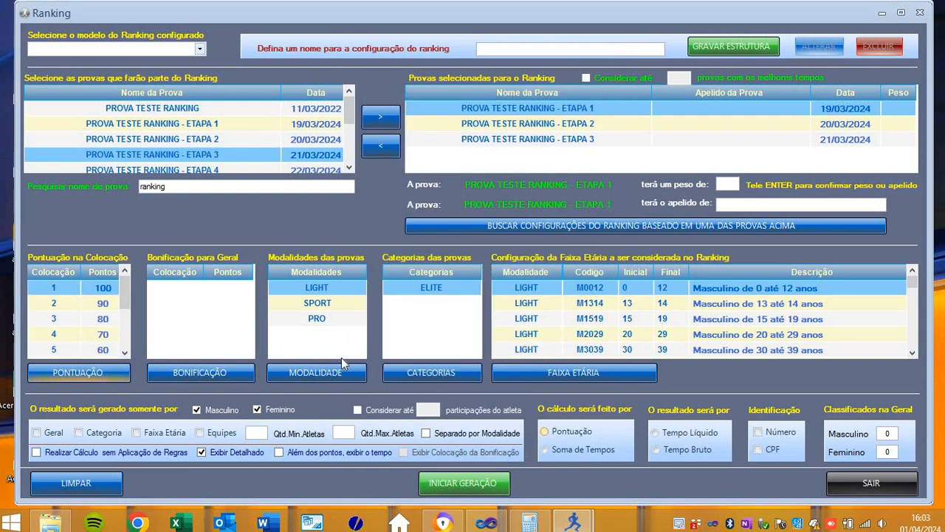
- Name the ranking configuration RANKING and try to save the structure
{"action": "left_click", "coordinate": [551, 426]}
{"action": "mouse_move", "coordinate": [125, 281]}
{"action": "left_mouse_down"}
{"action": "mouse_move", "coordinate": [126, 338]}
{"action": "mouse_move", "coordinate": [125, 283]}
{"action": "left_mouse_up"}
{"action": "left_click", "coordinate": [538, 48]}
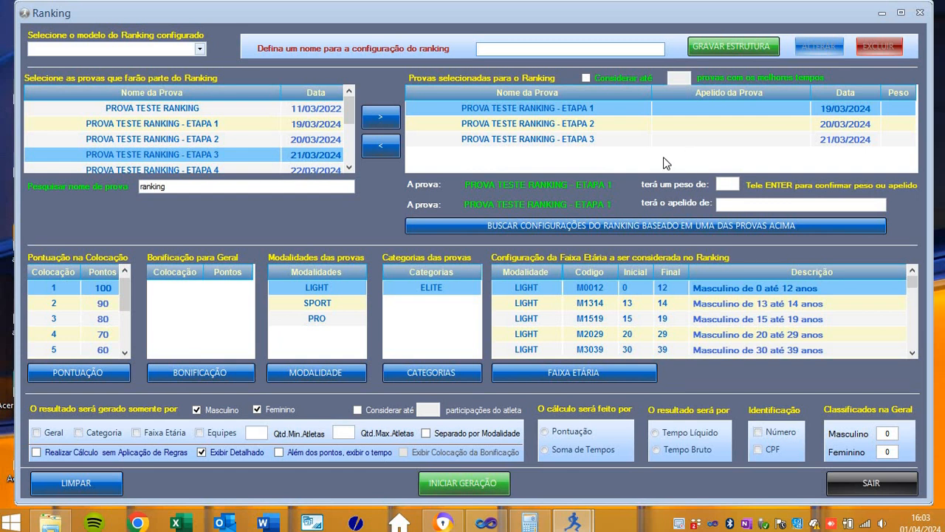
{"action": "type", "text": "ran"}
{"action": "key", "text": "BackSpace"}
{"action": "key", "text": "BackSpace"}
{"action": "key", "text": "BackSpace"}
{"action": "key", "text": "Caps_Lock"}
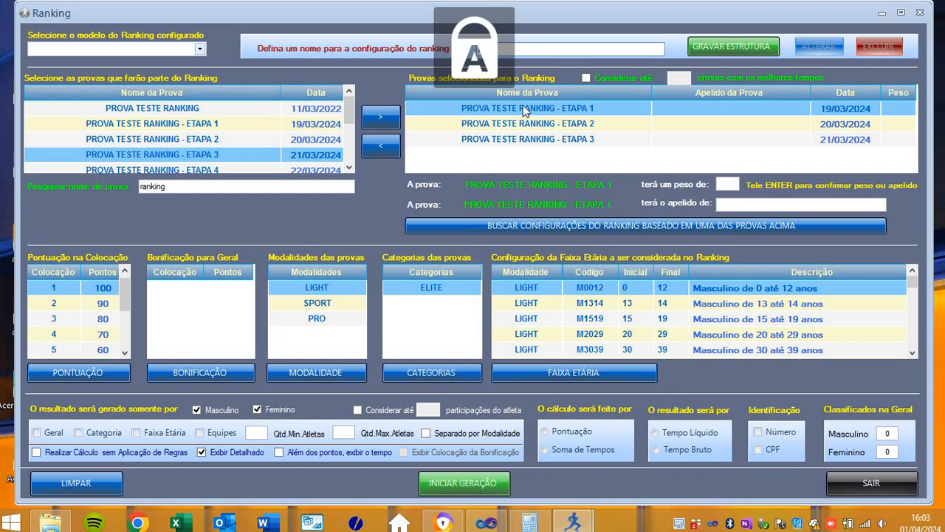
{"action": "type", "text": "RANKING"}
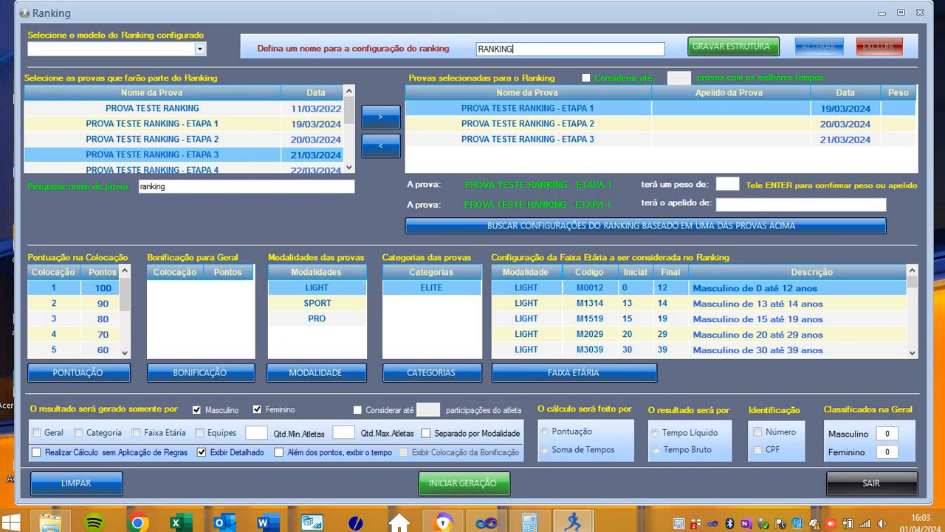
{"action": "left_click", "coordinate": [719, 46]}
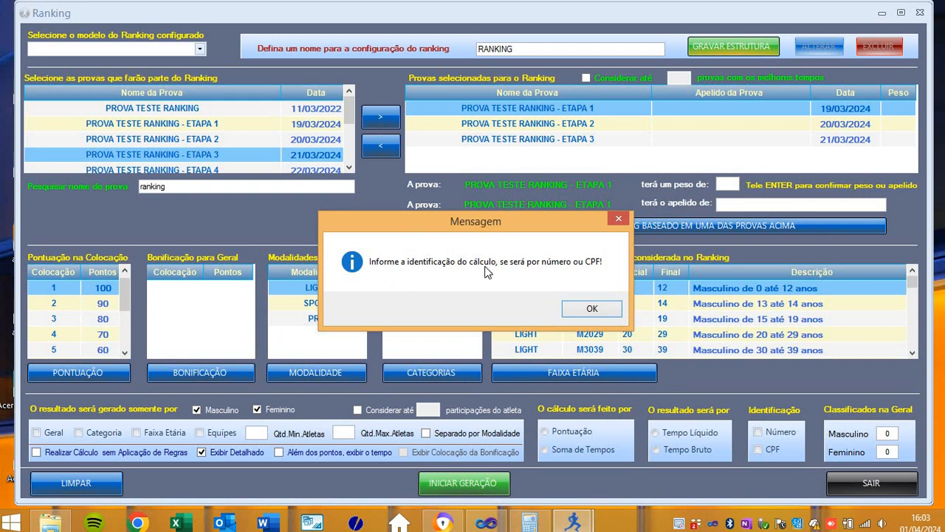
{"action": "left_click", "coordinate": [573, 310]}
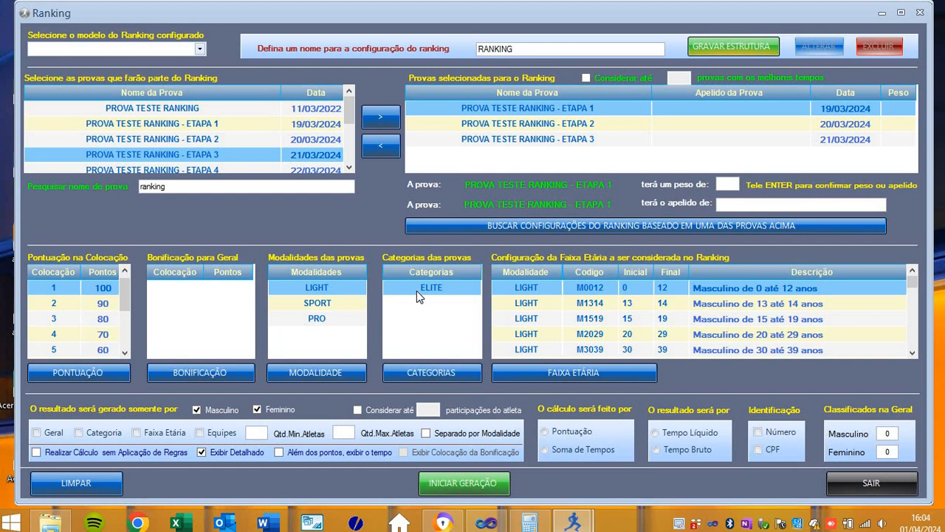
- Set the calculation to Pontuação, the result to Tempo Bruto and the identification to CPF, and save the ranking structure
{"action": "left_click", "coordinate": [765, 451]}
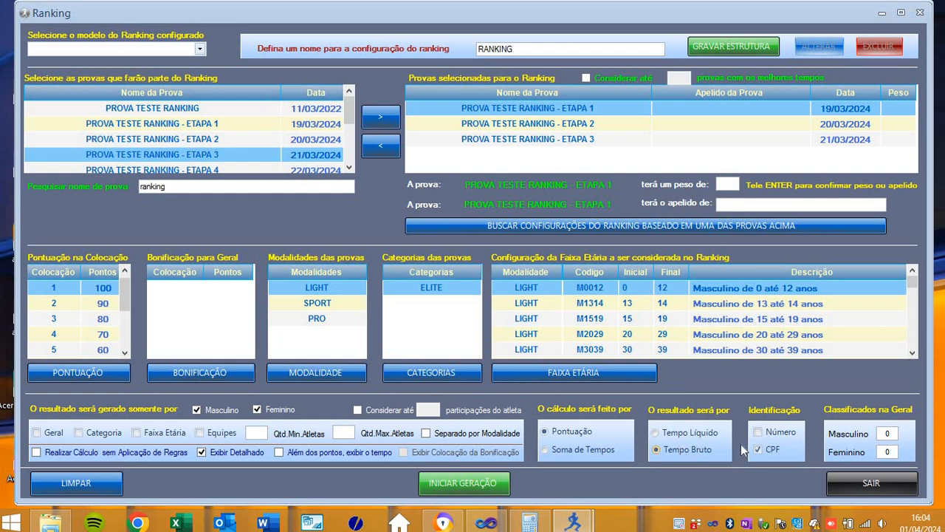
{"action": "left_click", "coordinate": [711, 45]}
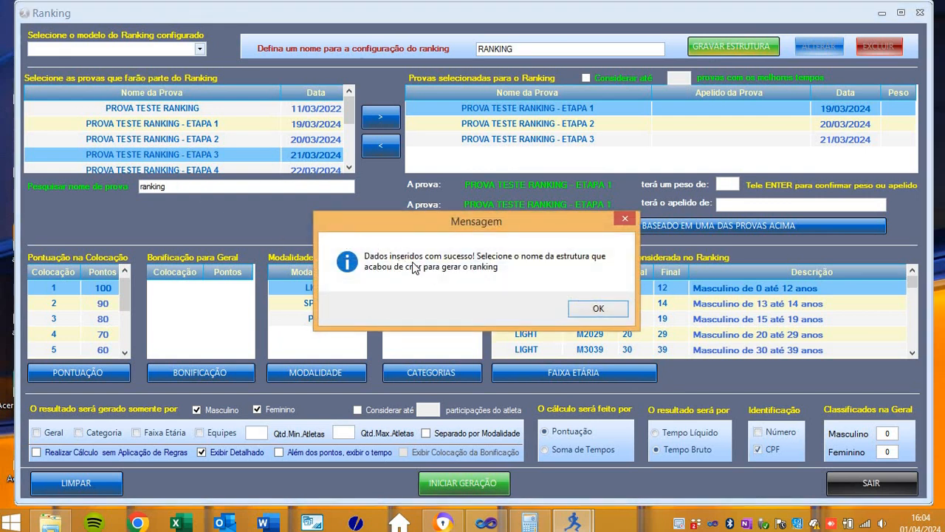
{"action": "left_click", "coordinate": [585, 310]}
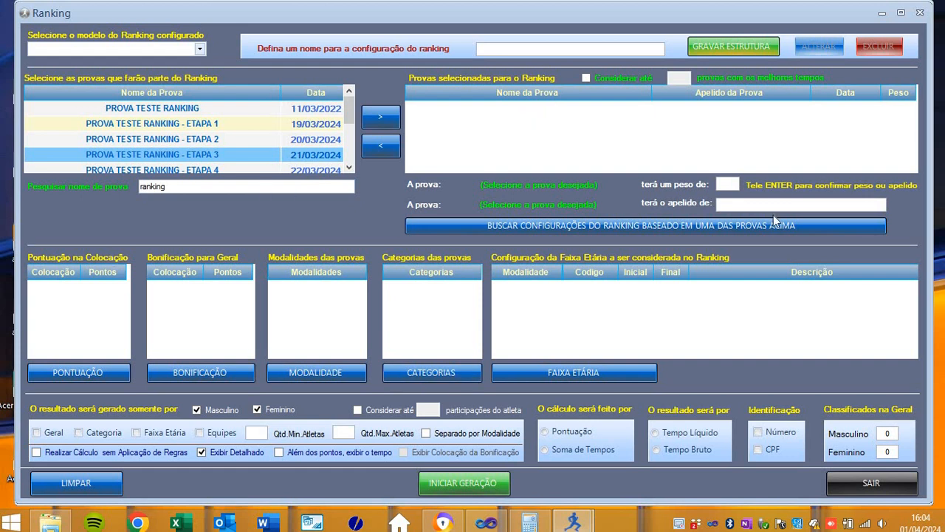
- Load the saved RANKING model, choose Faixa Etária as the result type and generate the ranking
{"action": "left_click", "coordinate": [199, 50]}
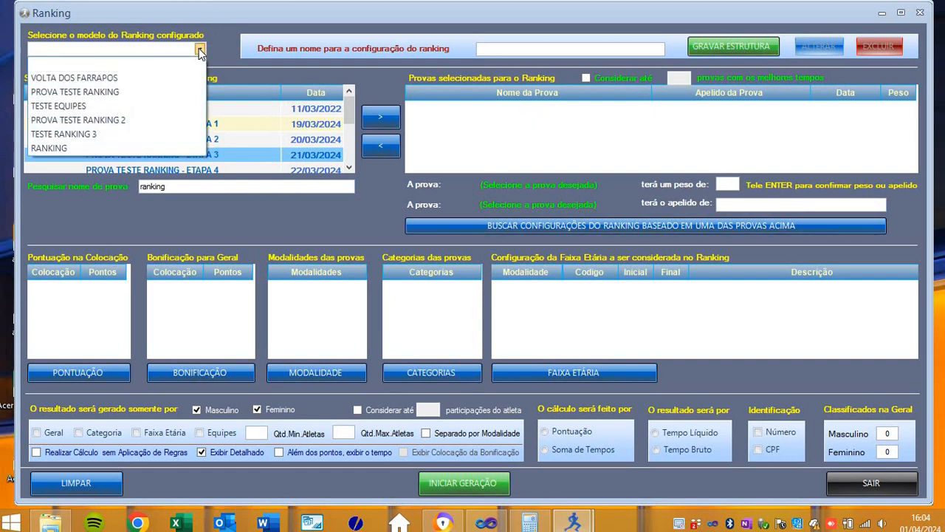
{"action": "left_click", "coordinate": [43, 149]}
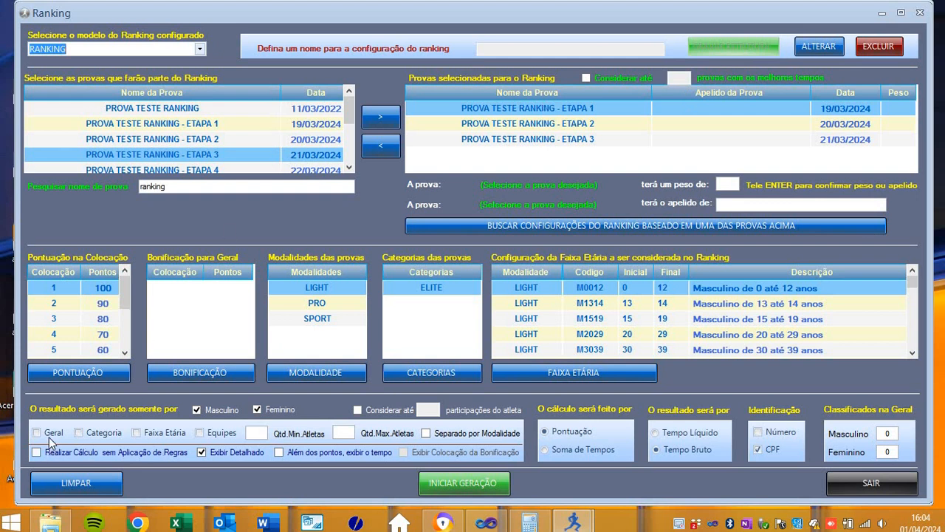
{"action": "left_click", "coordinate": [162, 436]}
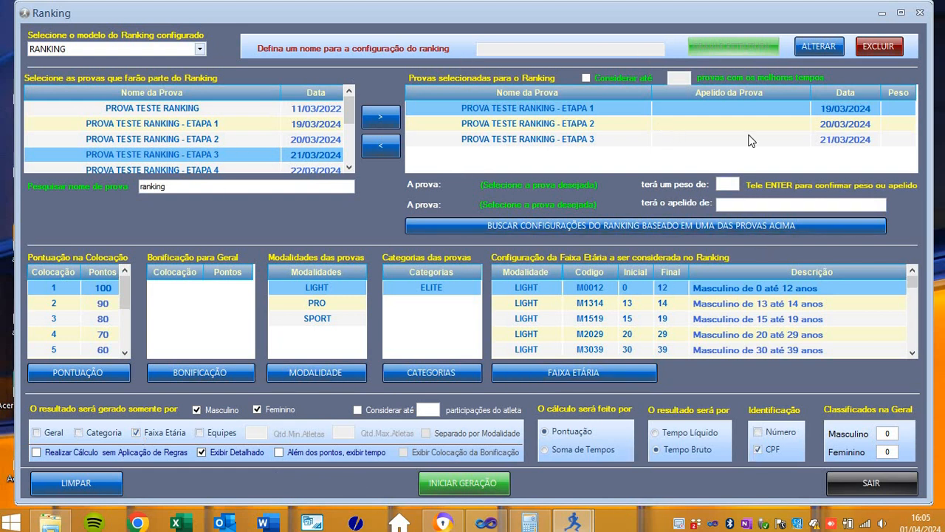
{"action": "left_click", "coordinate": [477, 487]}
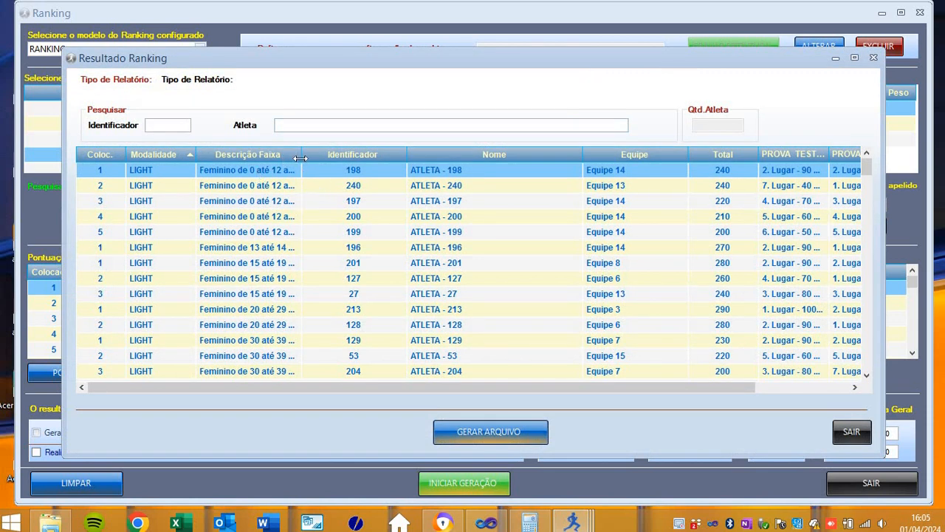
- Widen the Descrição Faixa column in the ranking results, generate the results file and close the results
{"action": "left_click_drag", "start_coordinate": [302, 153], "coordinate": [327, 154]}
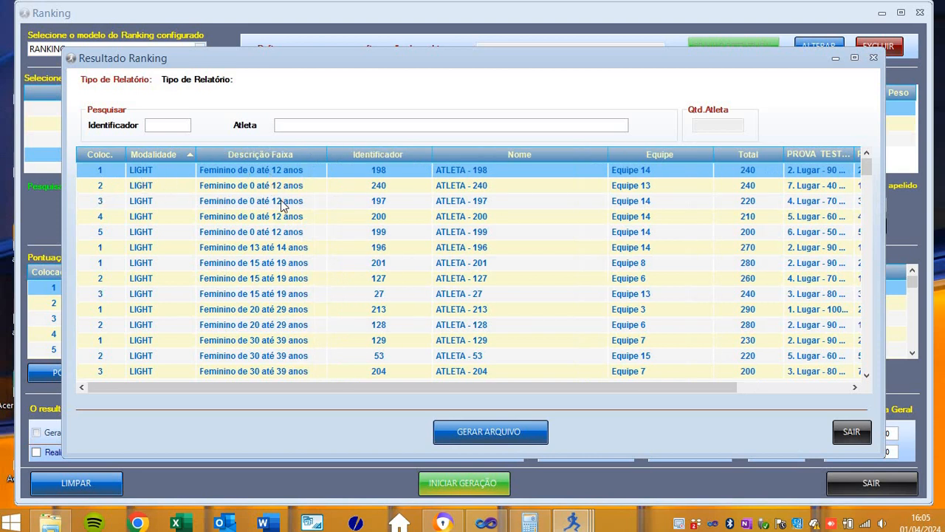
{"action": "left_click_drag", "start_coordinate": [482, 389], "coordinate": [219, 266]}
{"action": "left_click", "coordinate": [473, 431]}
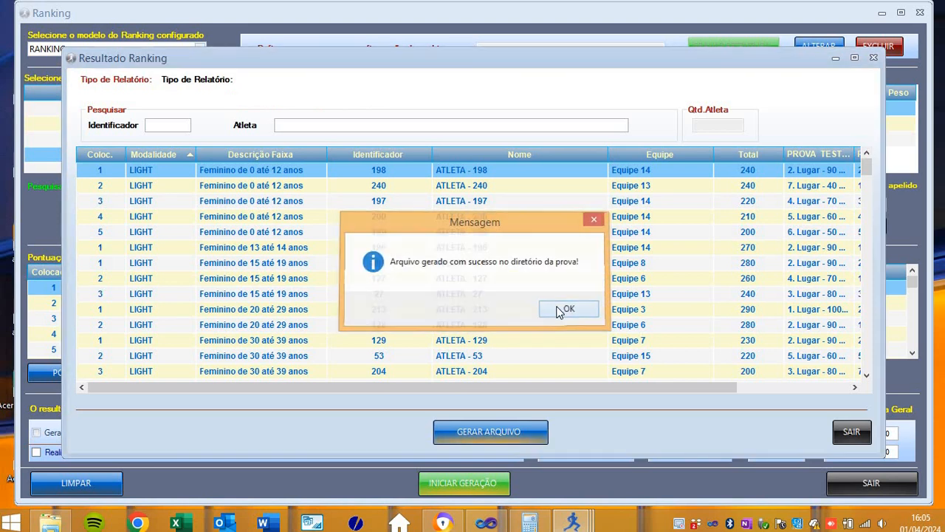
{"action": "left_click", "coordinate": [559, 310]}
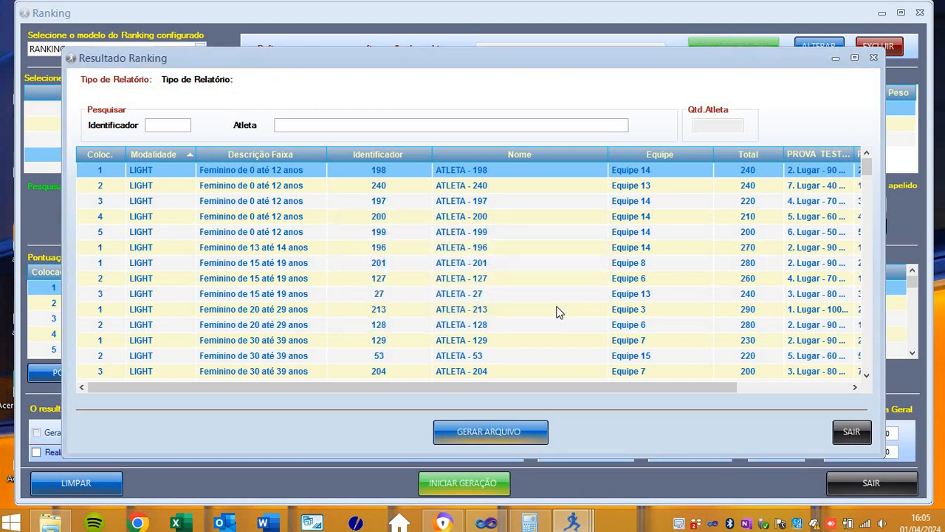
{"action": "left_click", "coordinate": [849, 434]}
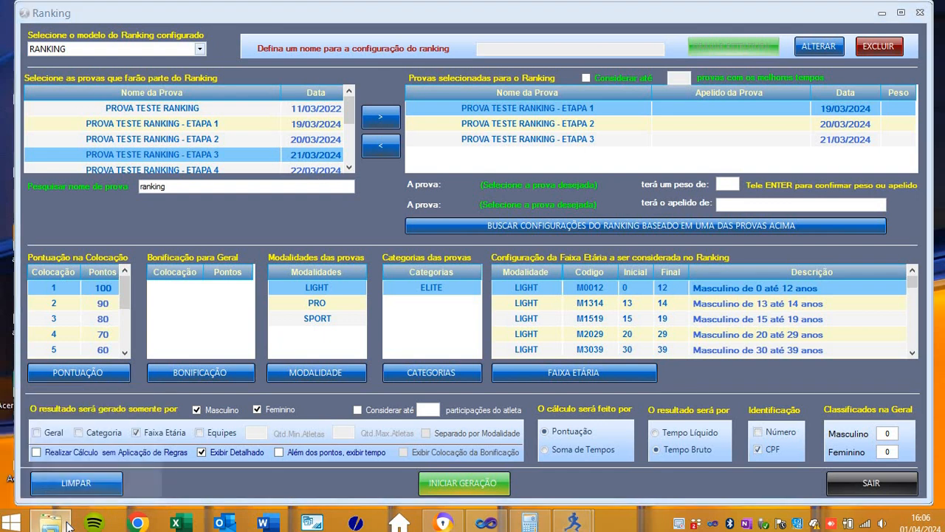
- Switch to File Explorer and open RANKING_160547 from the PROVA TESTE RANKING - ETAPA 1 folder in a maximized Excel window
{"action": "left_click", "coordinate": [69, 524]}
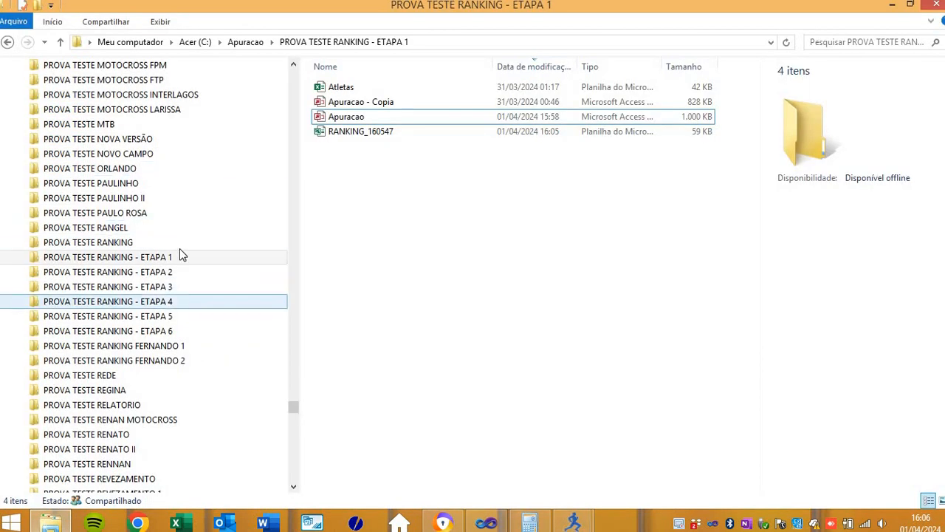
{"action": "left_click", "coordinate": [74, 259]}
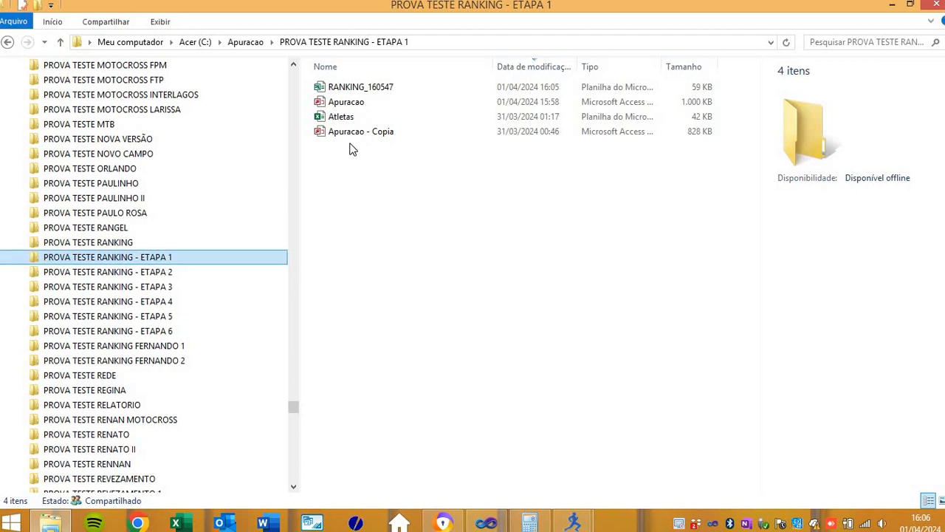
{"action": "left_click", "coordinate": [383, 89]}
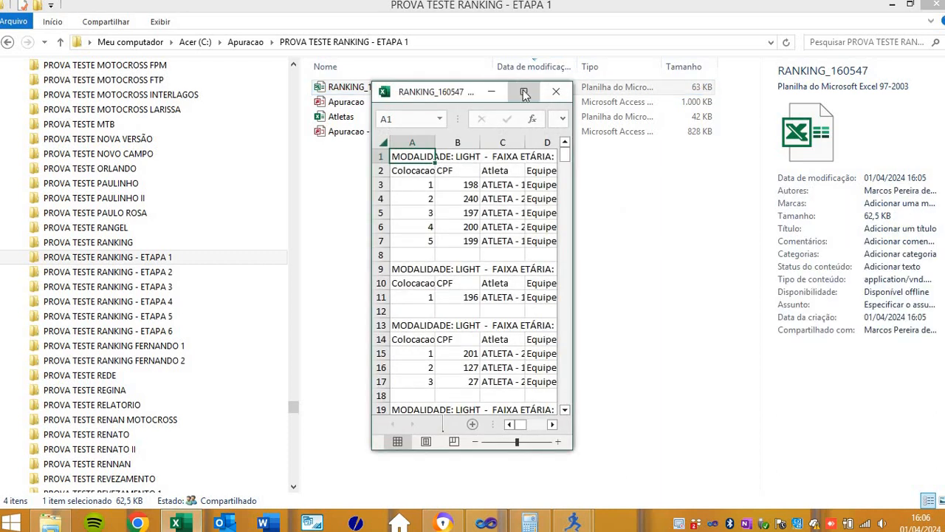
{"action": "left_click", "coordinate": [524, 91]}
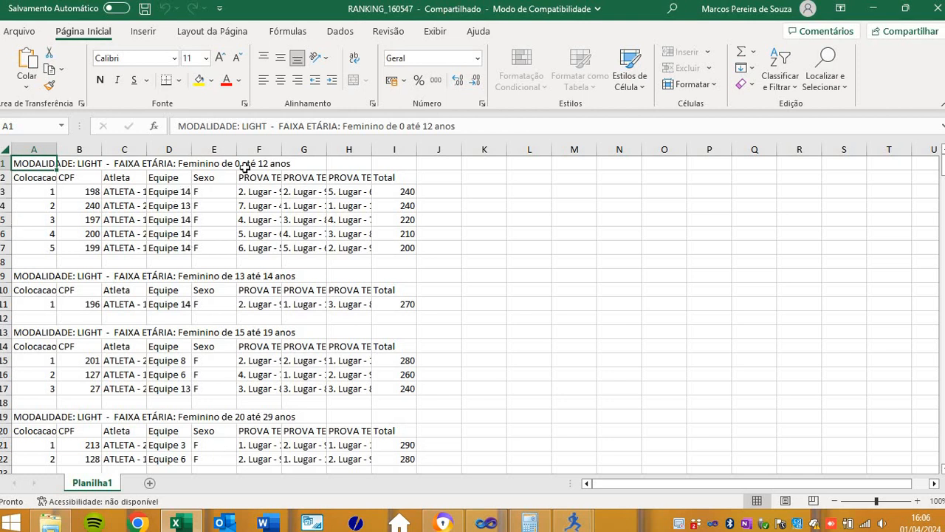
- Fit the widths of the three ETAPA columns and the Atleta column to their contents
{"action": "double_click", "coordinate": [283, 153]}
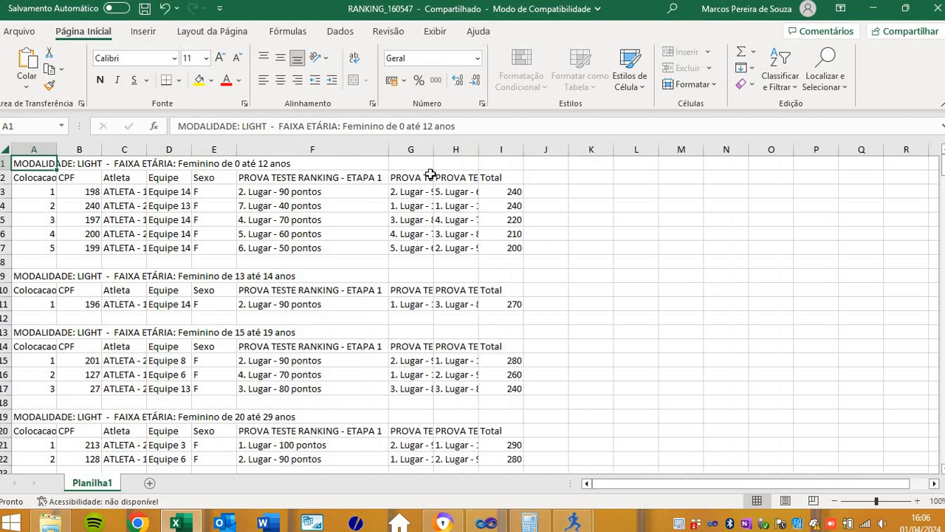
{"action": "double_click", "coordinate": [434, 150]}
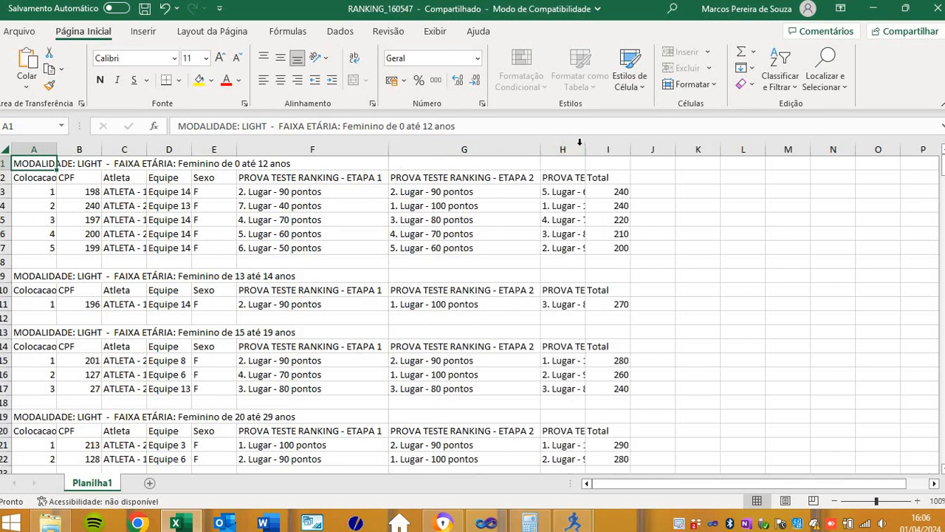
{"action": "double_click", "coordinate": [584, 149]}
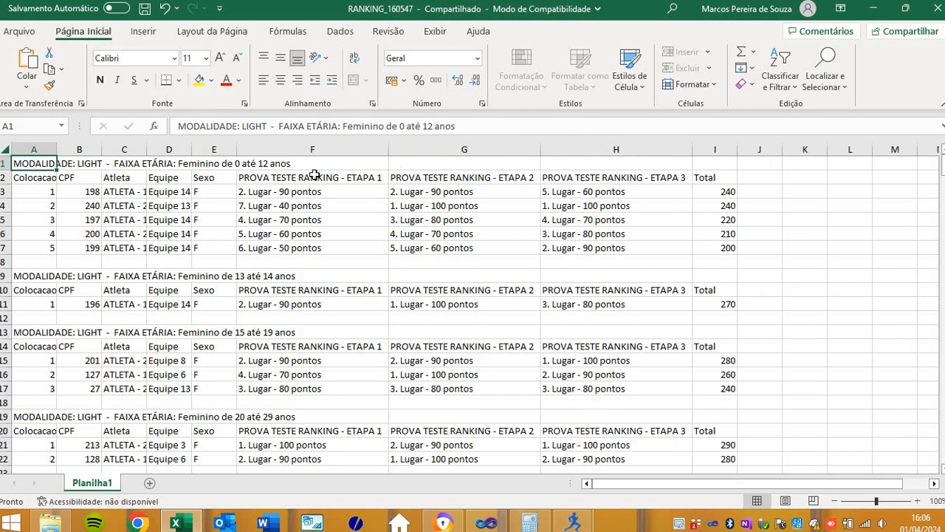
{"action": "double_click", "coordinate": [147, 150]}
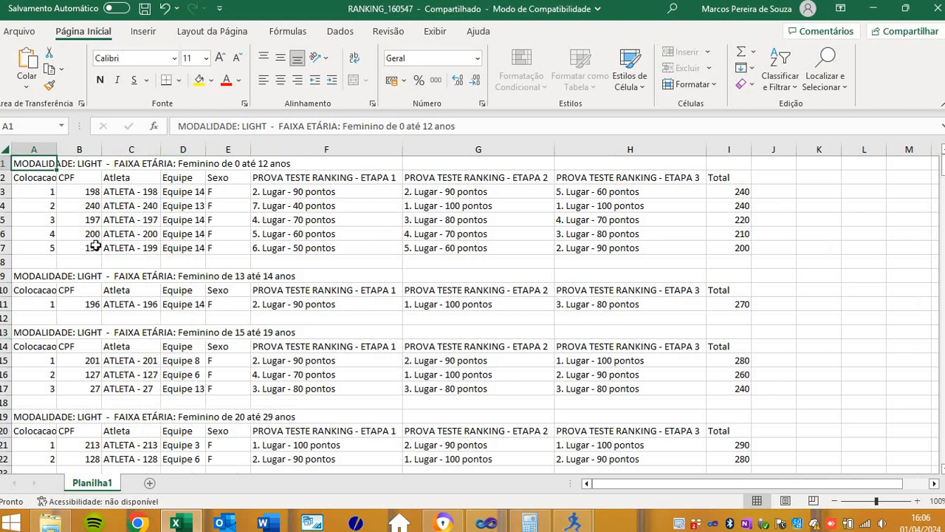
- Examine the exported ranking's age groups in each modality and the points per stage, ending at the first athlete's three ETAPA results
{"action": "left_click", "coordinate": [79, 191]}
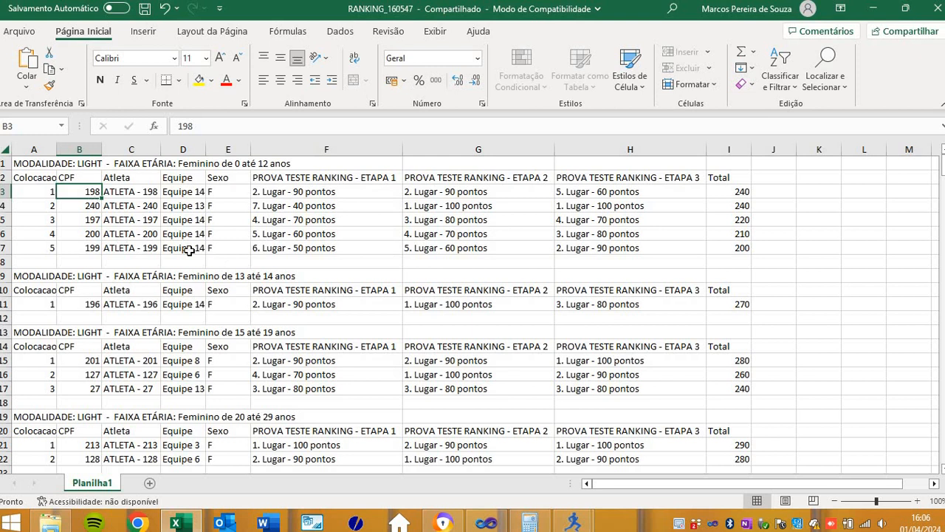
{"action": "left_click", "coordinate": [399, 307]}
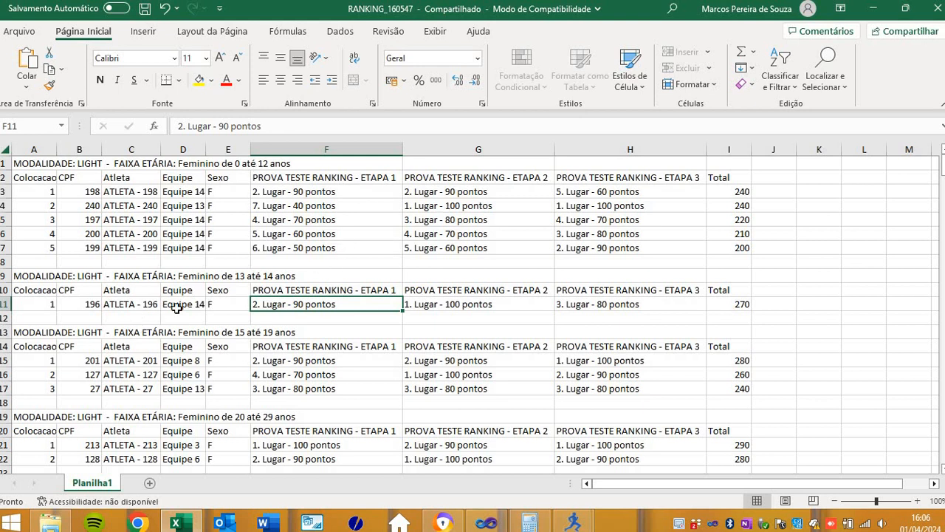
{"action": "scroll", "coordinate": [285, 320], "scroll_direction": "down", "scroll_amount": 2}
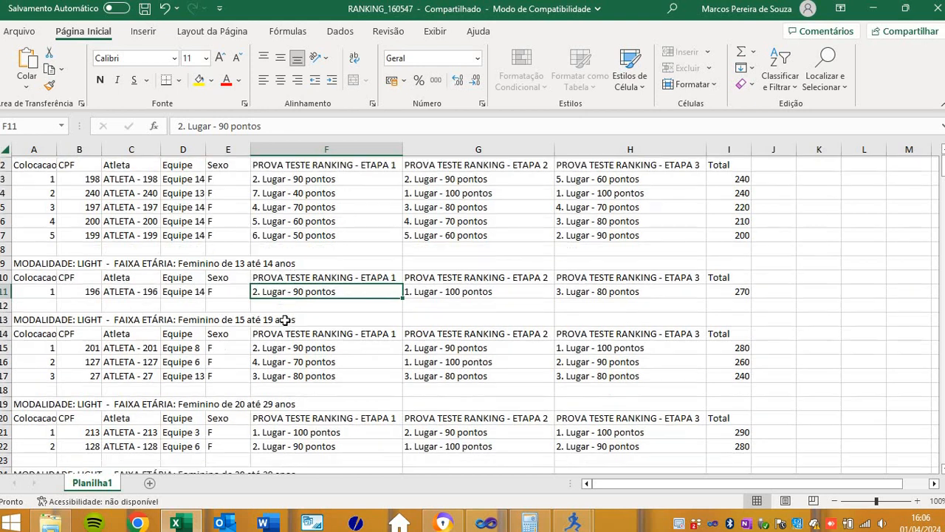
{"action": "scroll", "coordinate": [279, 335], "scroll_direction": "down", "scroll_amount": 13}
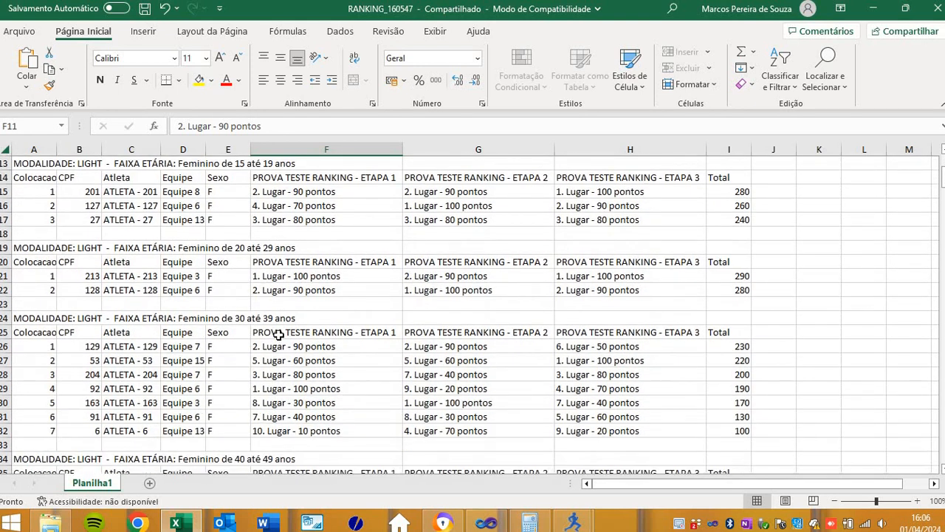
{"action": "scroll", "coordinate": [279, 335], "scroll_direction": "down", "scroll_amount": 20}
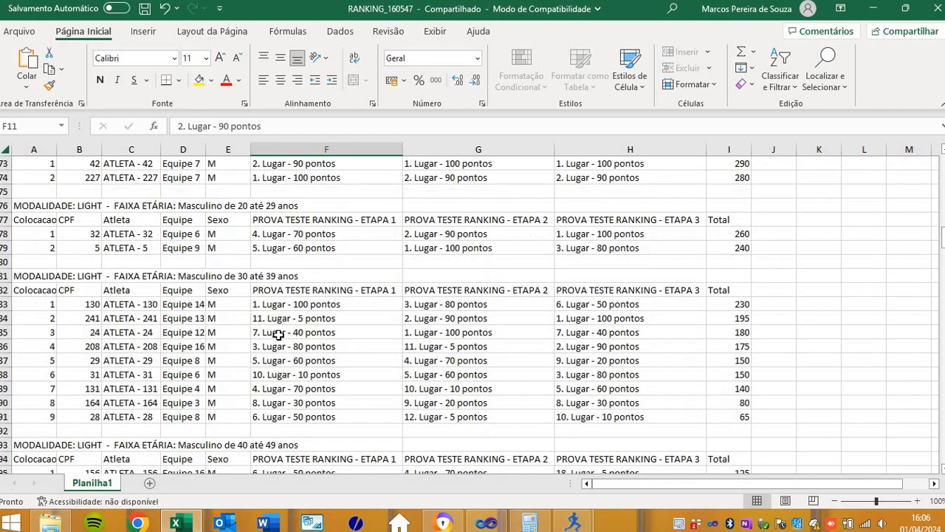
{"action": "scroll", "coordinate": [278, 335], "scroll_direction": "down", "scroll_amount": 5}
{"action": "scroll", "coordinate": [279, 335], "scroll_direction": "up", "scroll_amount": 4}
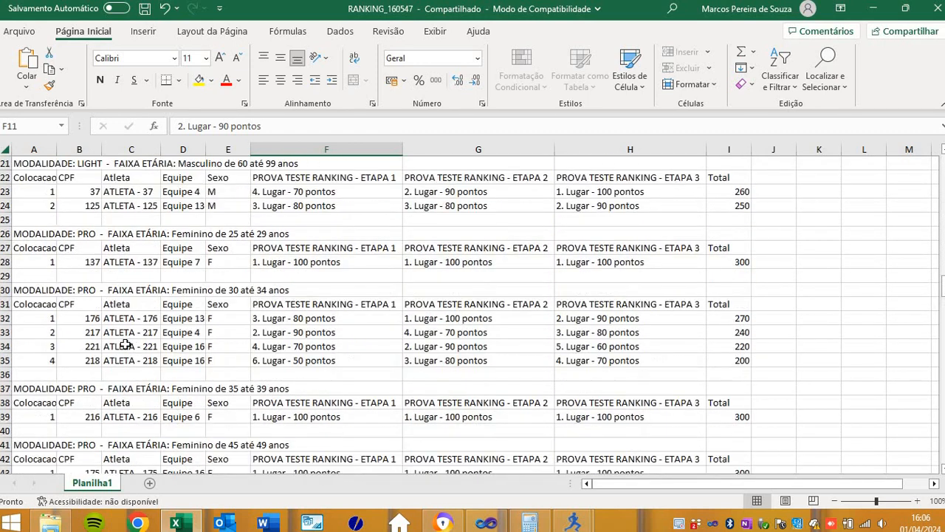
{"action": "scroll", "coordinate": [131, 339], "scroll_direction": "up", "scroll_amount": 10}
{"action": "scroll", "coordinate": [131, 339], "scroll_direction": "up", "scroll_amount": 20}
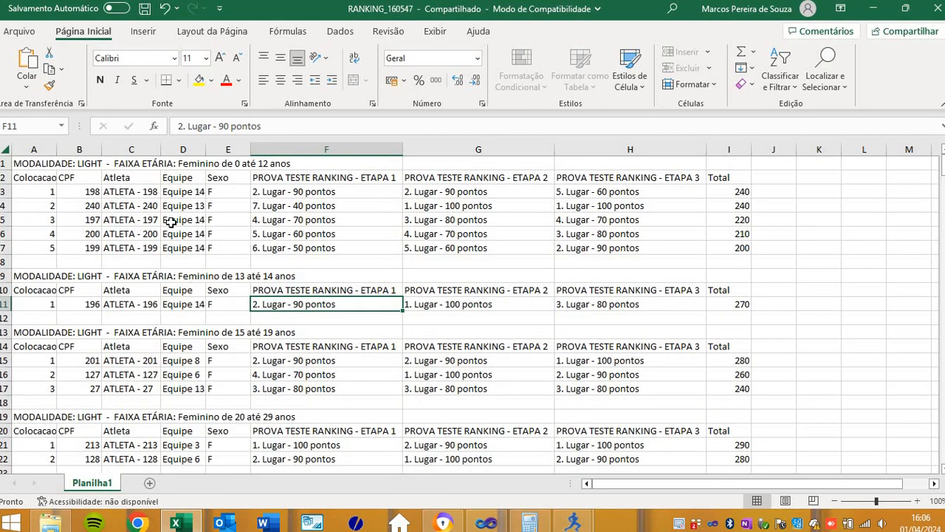
{"action": "left_click", "coordinate": [309, 193]}
{"action": "left_click", "coordinate": [458, 193]}
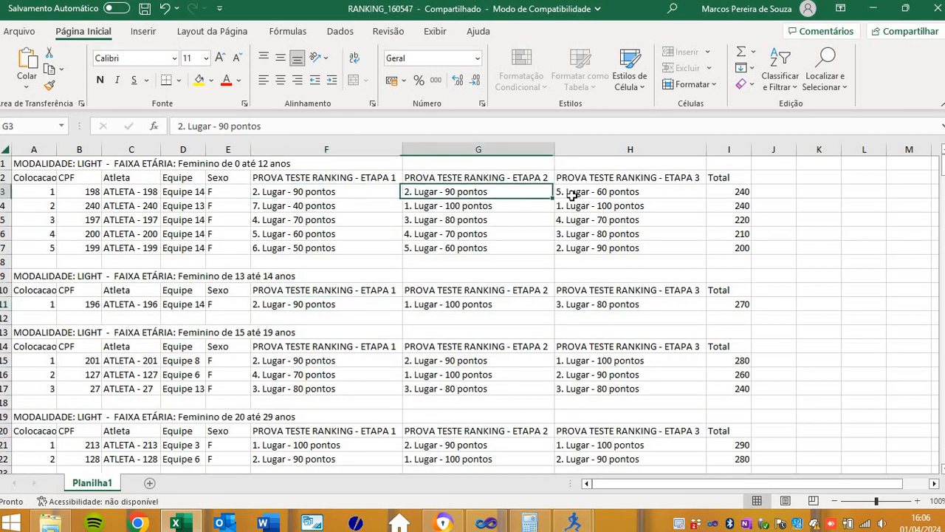
{"action": "left_click", "coordinate": [567, 194]}
- Switch to the Ranking window, choose Geral as the result type and generate the ranking, bringing its results into view
{"action": "mouse_move", "coordinate": [583, 523]}
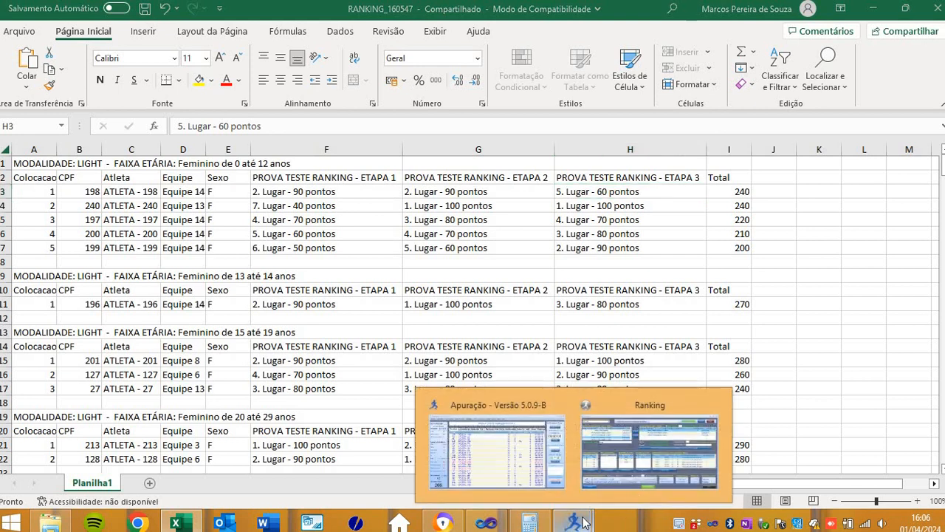
{"action": "left_click", "coordinate": [698, 443]}
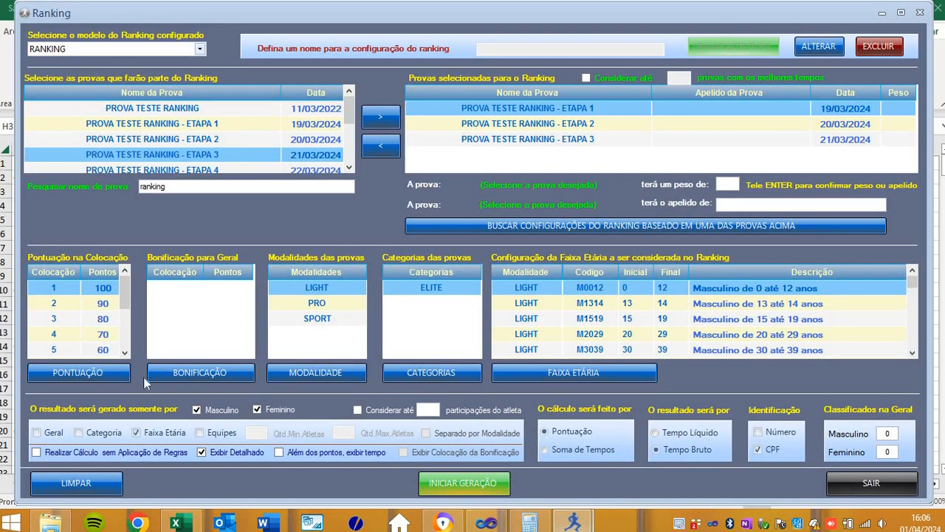
{"action": "left_click", "coordinate": [48, 435]}
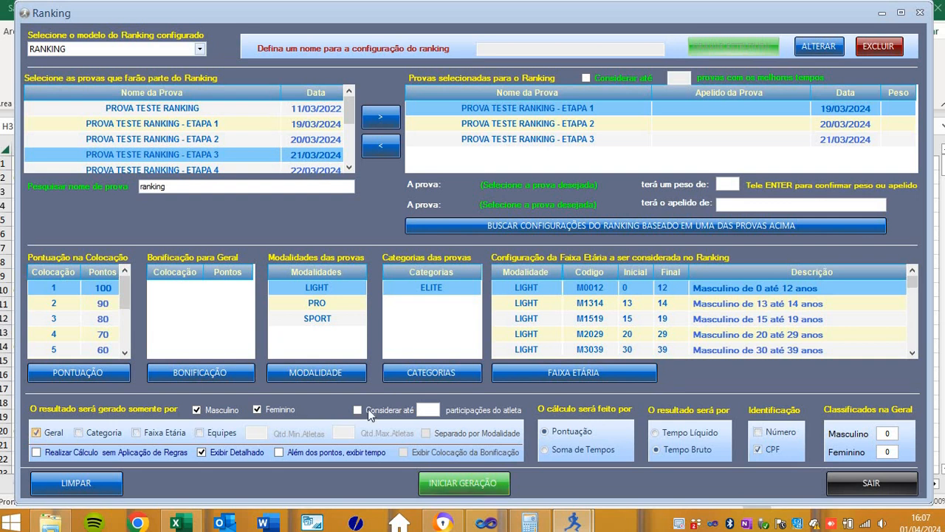
{"action": "left_click", "coordinate": [470, 482]}
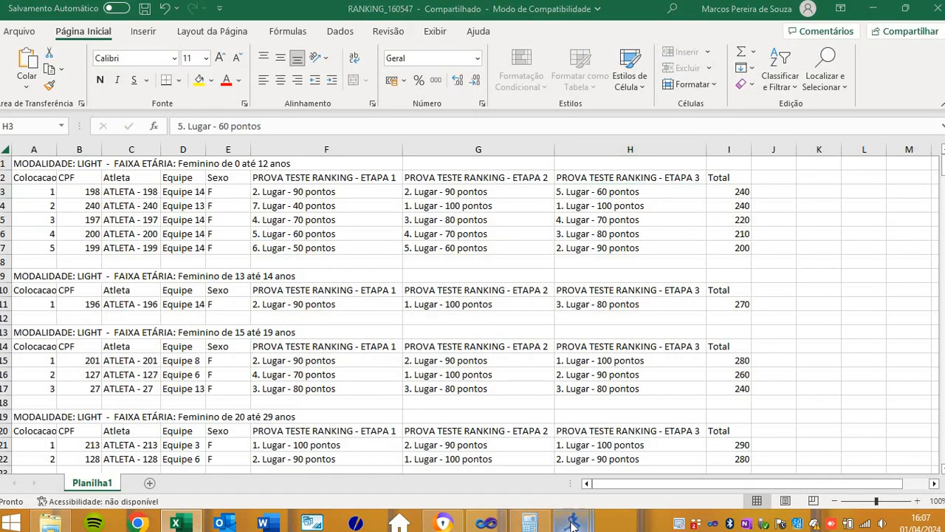
{"action": "mouse_move", "coordinate": [573, 521]}
{"action": "left_click", "coordinate": [728, 449]}
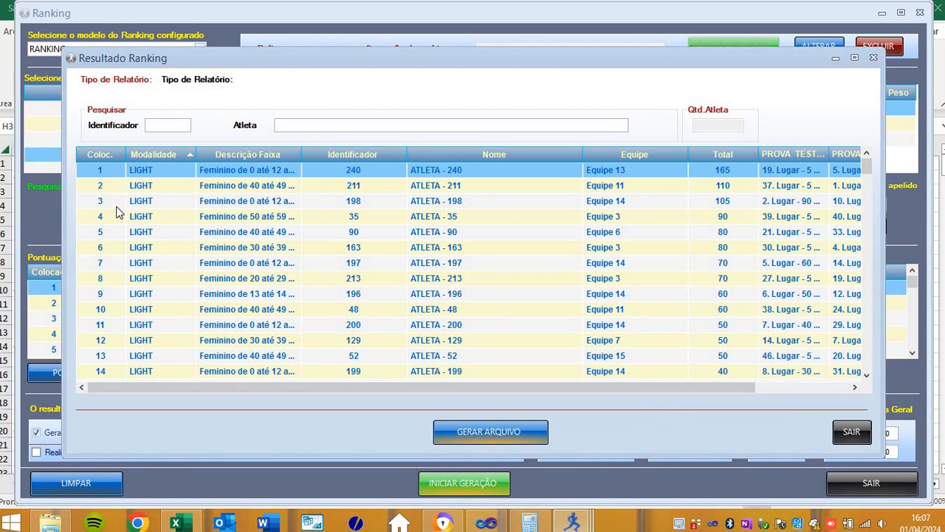
- Look through the general ranking list and widen the Descrição Faixa column to show the full age-group descriptions
{"action": "left_click", "coordinate": [148, 186]}
{"action": "scroll", "coordinate": [147, 181], "scroll_direction": "down", "scroll_amount": 20}
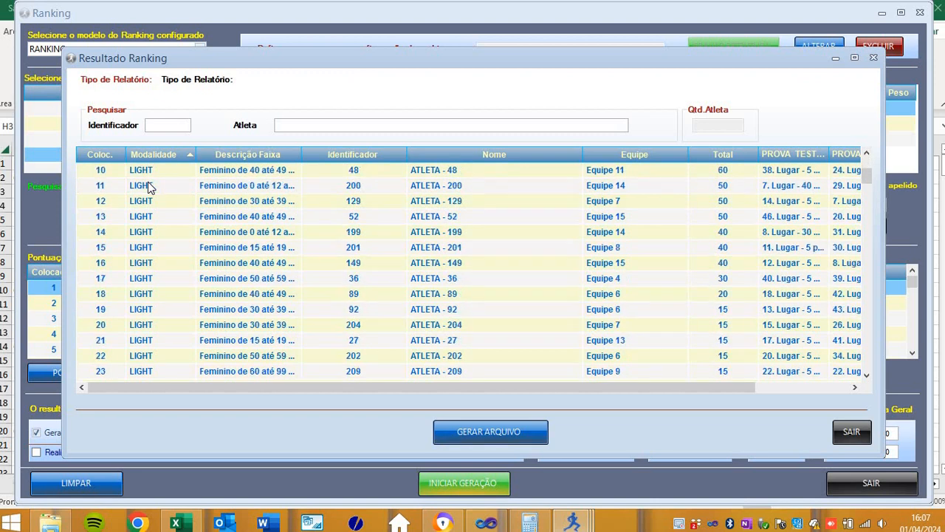
{"action": "scroll", "coordinate": [147, 182], "scroll_direction": "down", "scroll_amount": 5}
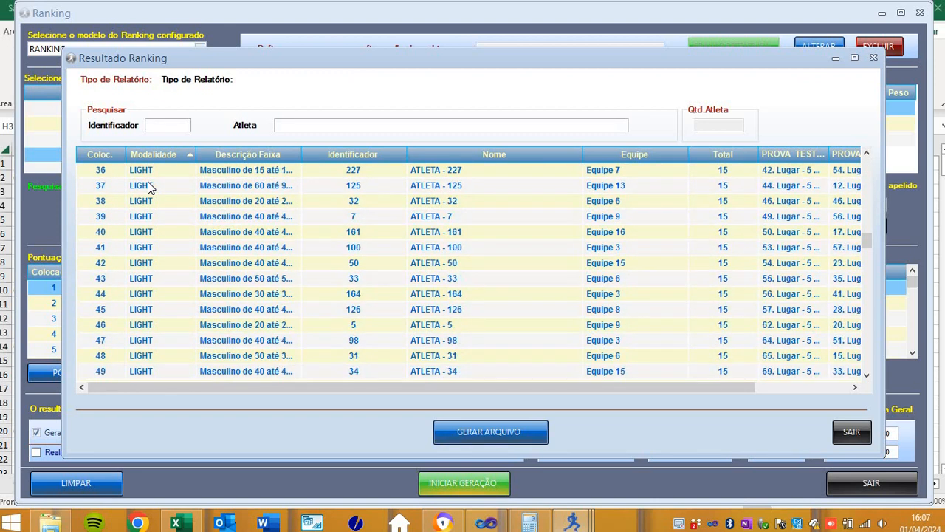
{"action": "scroll", "coordinate": [148, 182], "scroll_direction": "up", "scroll_amount": 20}
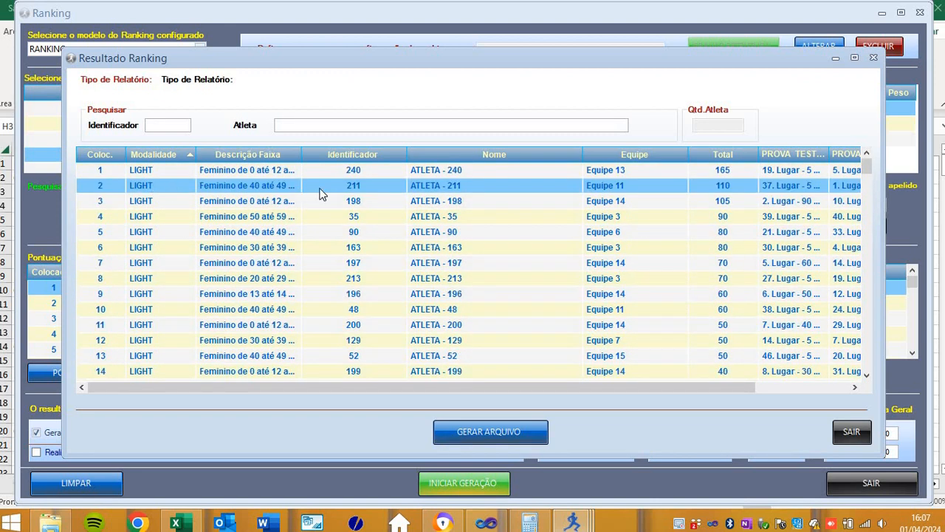
{"action": "left_click_drag", "start_coordinate": [300, 156], "coordinate": [322, 155]}
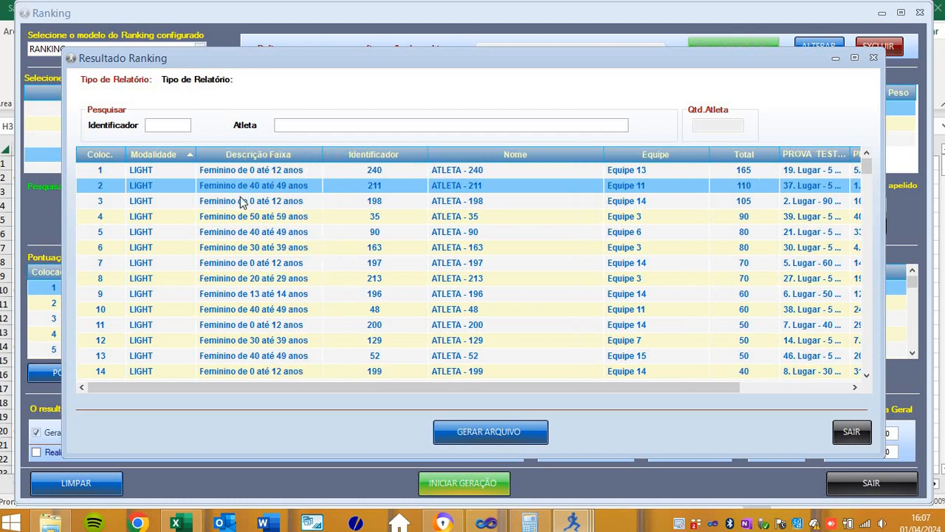
{"action": "left_click", "coordinate": [164, 170]}
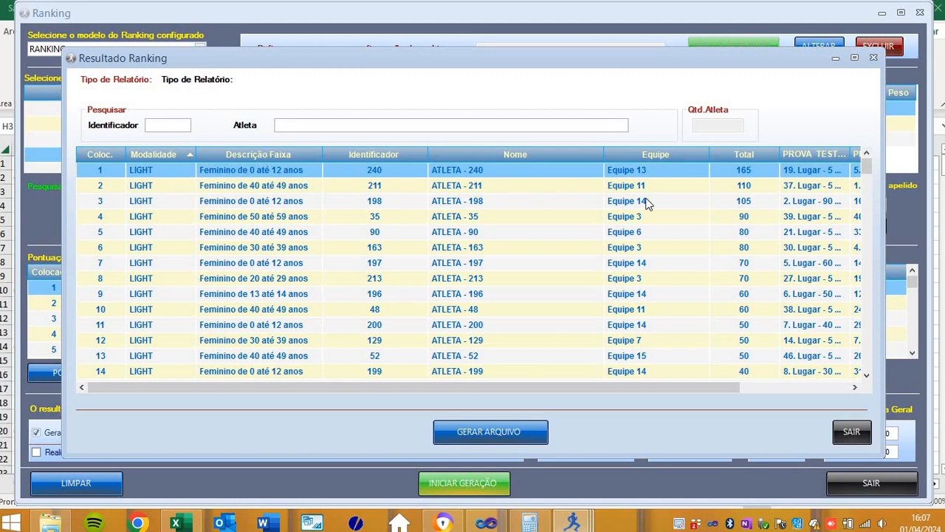
- Widen the first two PROVA TESTE RANKING stage columns to show their full points text, and close the ranking results
{"action": "left_click", "coordinate": [754, 388]}
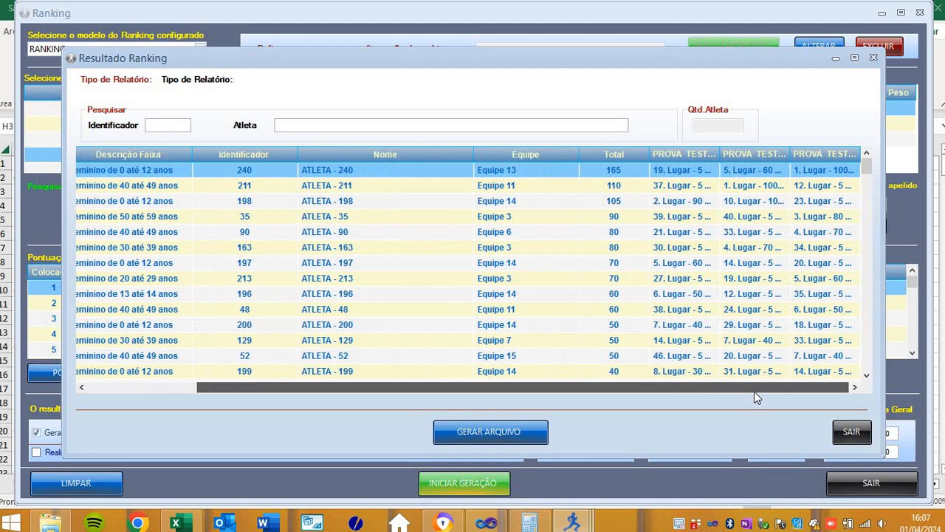
{"action": "left_click_drag", "start_coordinate": [790, 153], "coordinate": [825, 154]}
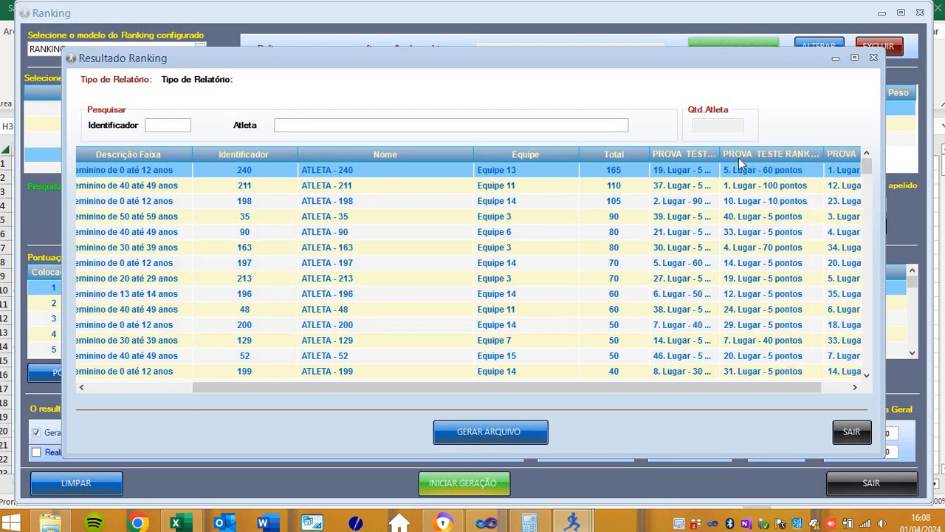
{"action": "left_click_drag", "start_coordinate": [720, 152], "coordinate": [761, 154]}
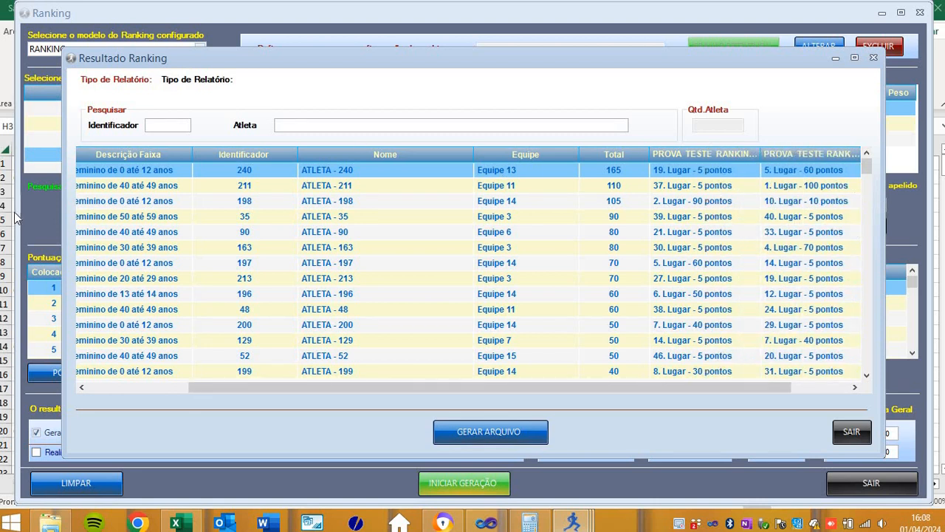
{"action": "left_click", "coordinate": [850, 433]}
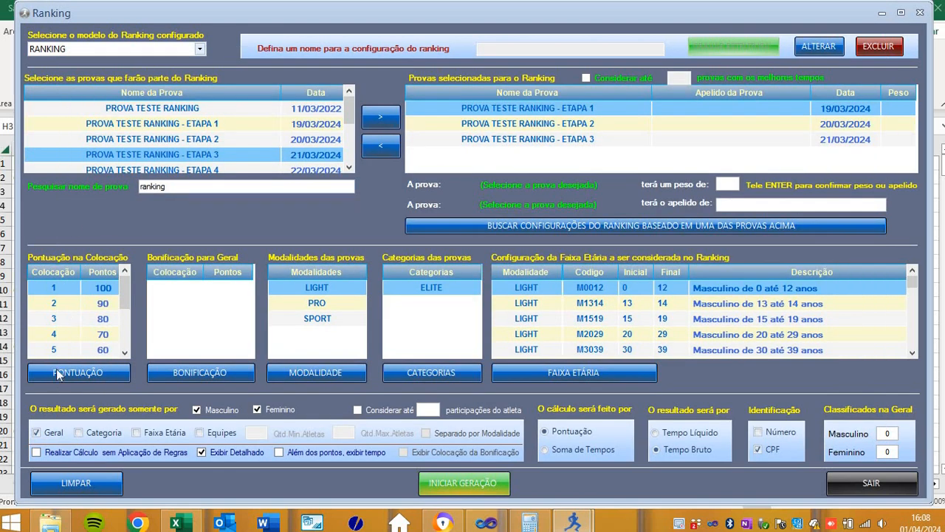
- Replace Geral with Categoria as the result type and generate the ranking
{"action": "left_click", "coordinate": [36, 432]}
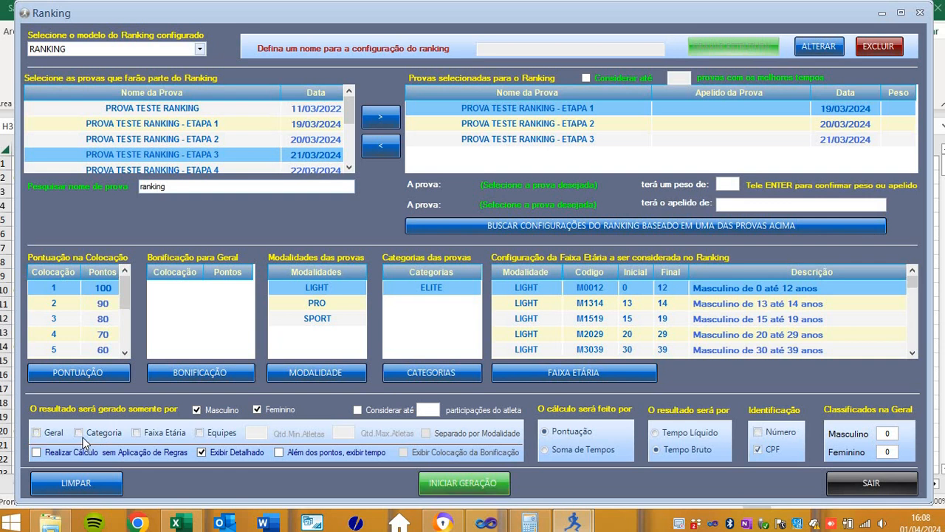
{"action": "left_click", "coordinate": [79, 432]}
{"action": "left_click", "coordinate": [546, 127]}
{"action": "left_click", "coordinate": [548, 109]}
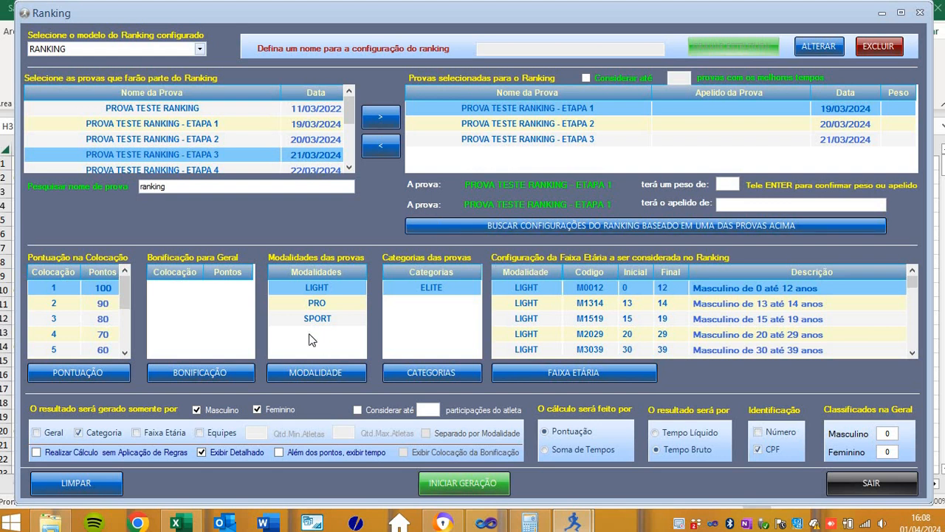
{"action": "left_click", "coordinate": [457, 483]}
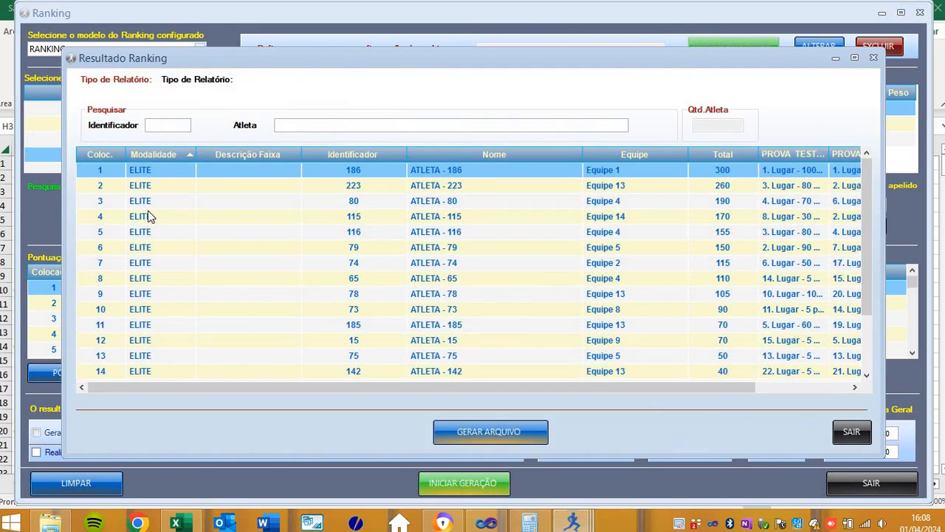
- Examine the ELITE category ranking from the first to the last placement, comparing athletes, teams and point totals
{"action": "left_click", "coordinate": [156, 183]}
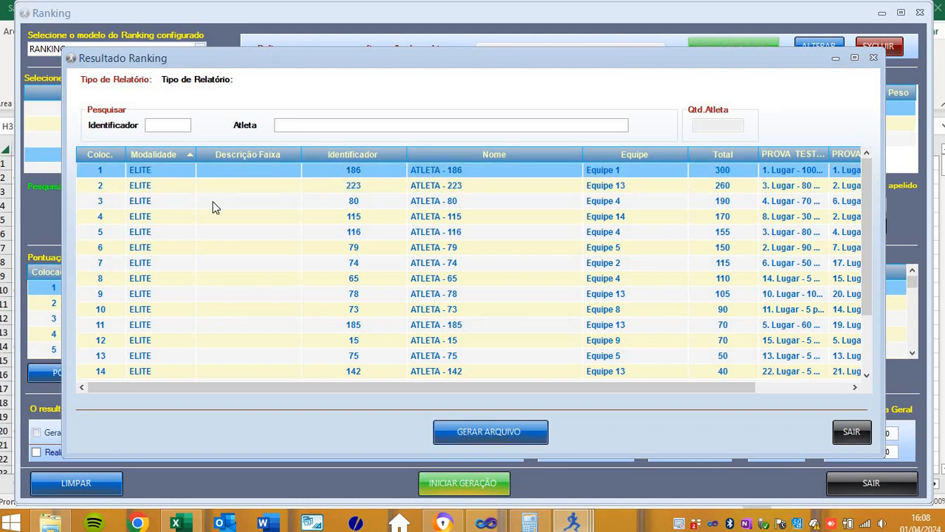
{"action": "scroll", "coordinate": [212, 206], "scroll_direction": "down", "scroll_amount": 2}
{"action": "scroll", "coordinate": [212, 207], "scroll_direction": "up", "scroll_amount": 2}
{"action": "left_click", "coordinate": [486, 235]}
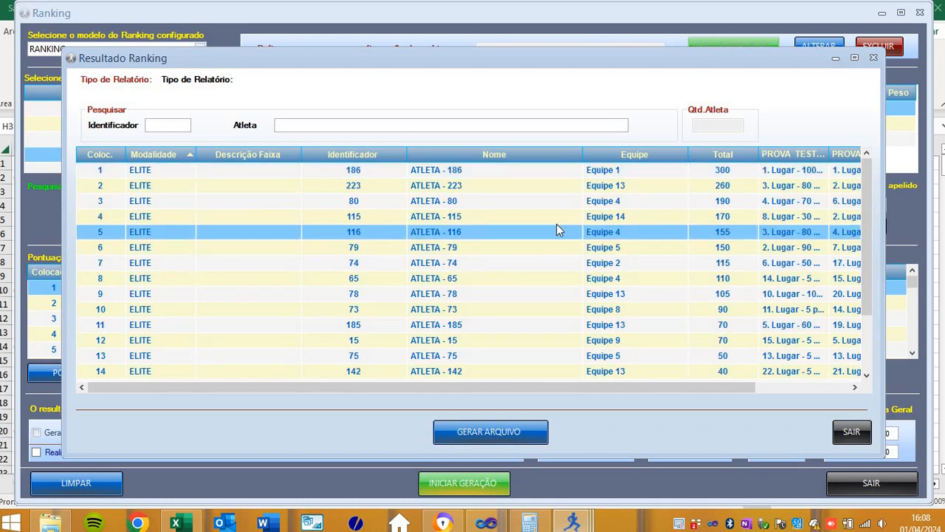
{"action": "left_click", "coordinate": [482, 173]}
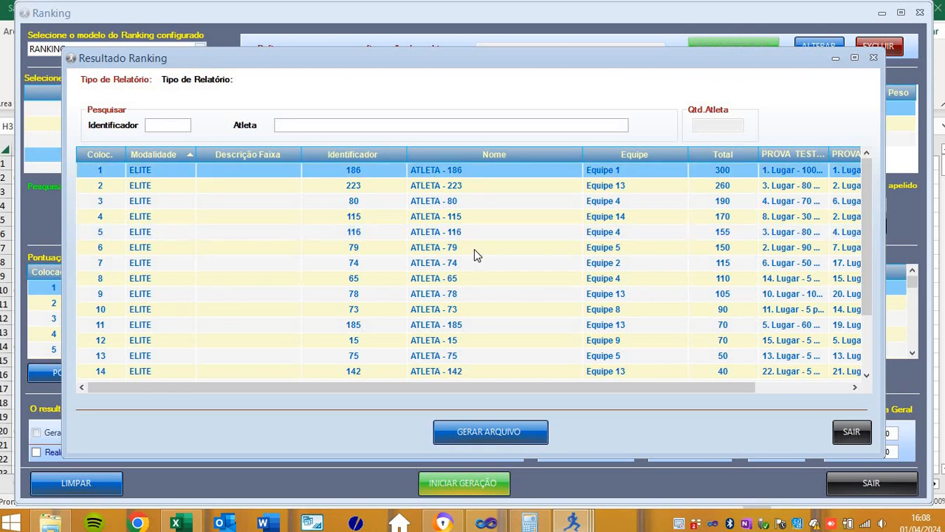
{"action": "scroll", "coordinate": [577, 255], "scroll_direction": "down", "scroll_amount": 1}
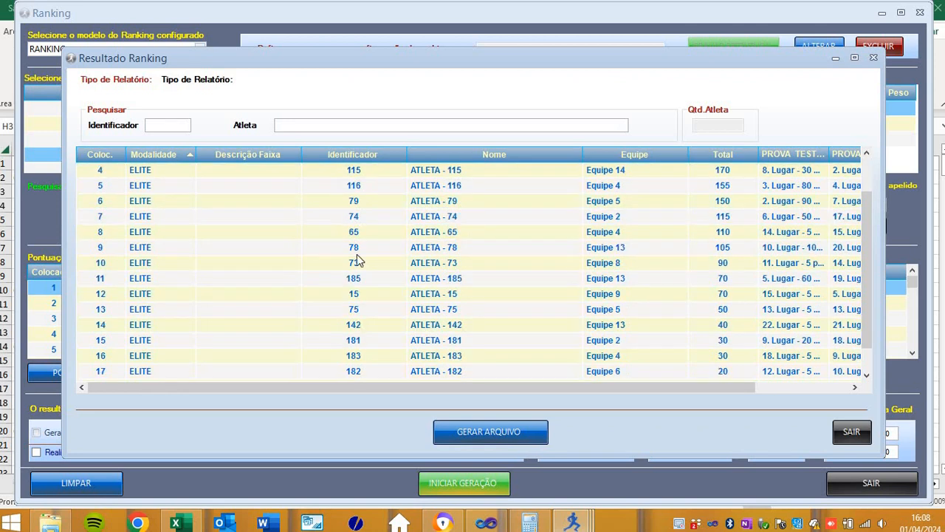
{"action": "scroll", "coordinate": [147, 220], "scroll_direction": "up", "scroll_amount": 1}
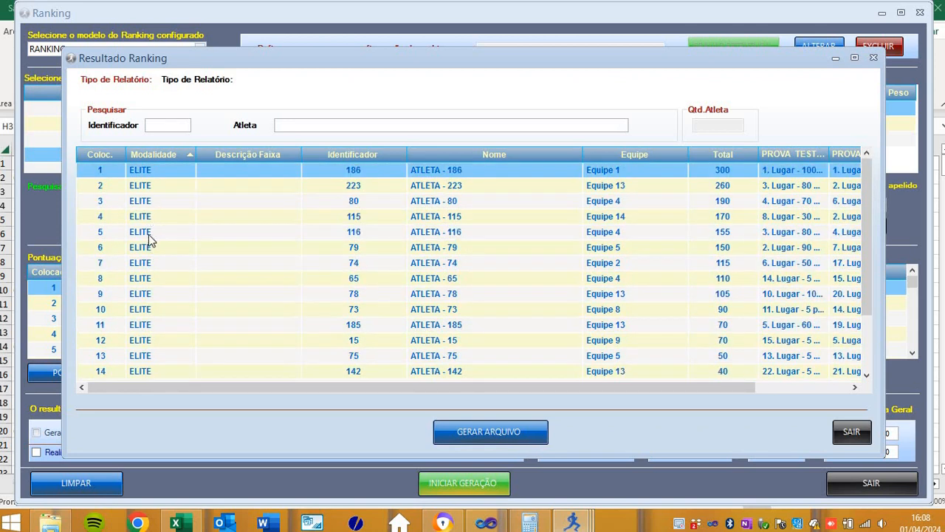
{"action": "left_click", "coordinate": [148, 294]}
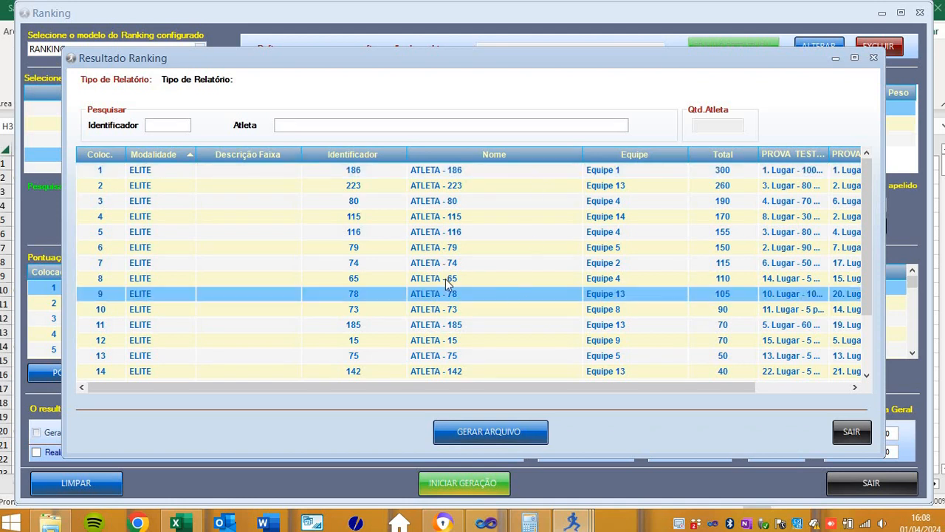
{"action": "scroll", "coordinate": [236, 303], "scroll_direction": "down", "scroll_amount": 1}
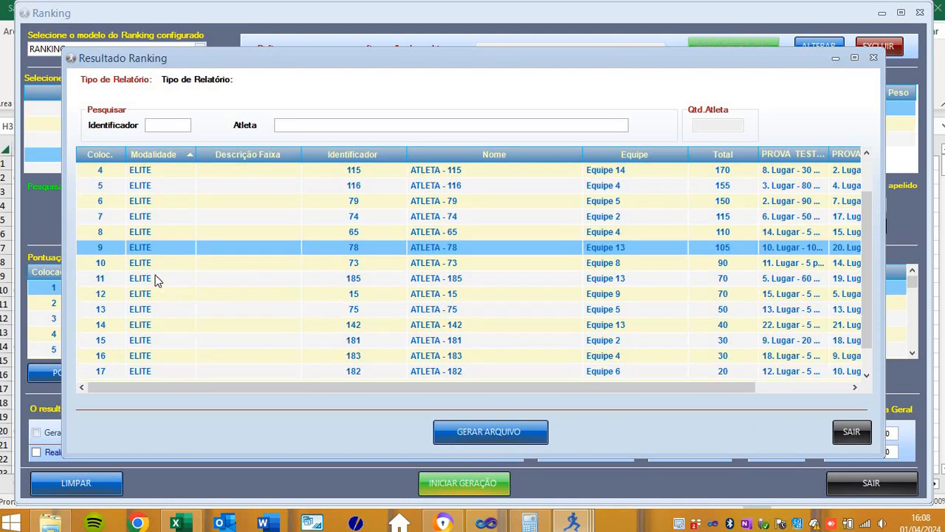
{"action": "scroll", "coordinate": [156, 280], "scroll_direction": "down", "scroll_amount": 1}
{"action": "scroll", "coordinate": [156, 280], "scroll_direction": "up", "scroll_amount": 2}
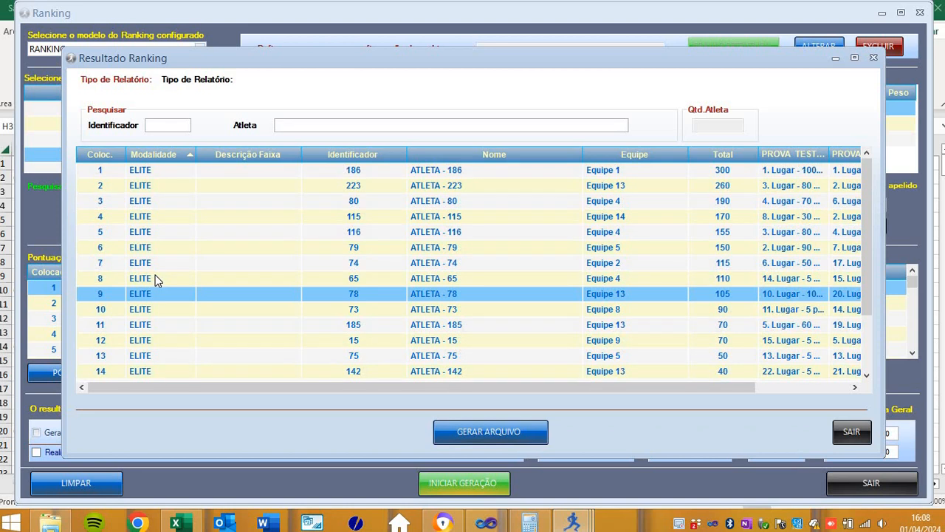
{"action": "scroll", "coordinate": [137, 230], "scroll_direction": "down", "scroll_amount": 2}
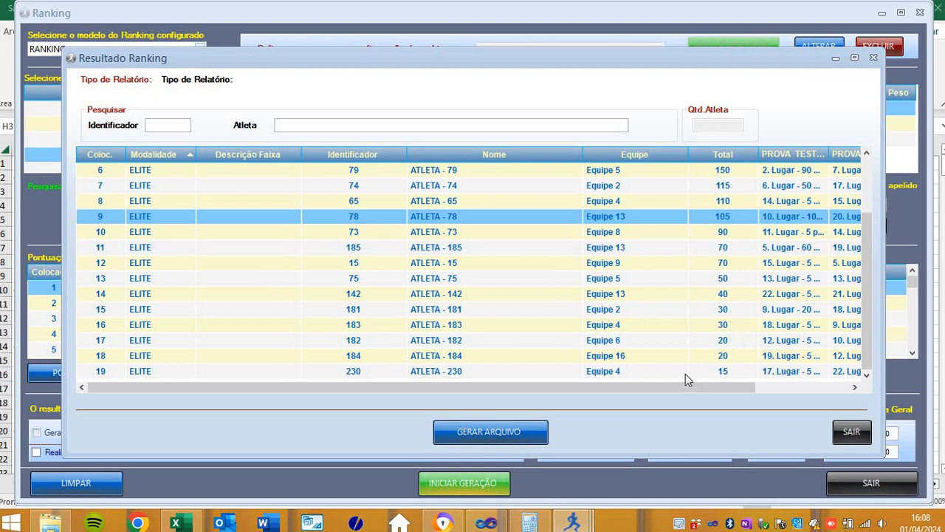
{"action": "scroll", "coordinate": [651, 295], "scroll_direction": "up", "scroll_amount": 2}
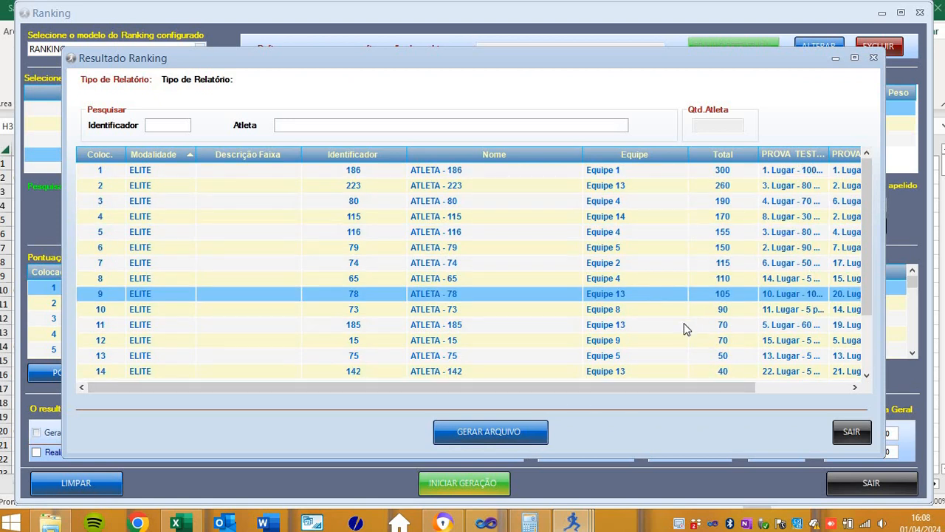
- View all three PROVA TESTE RANKING stage columns of the ELITE category ranking and close the results
{"action": "left_click_drag", "start_coordinate": [678, 386], "coordinate": [826, 391]}
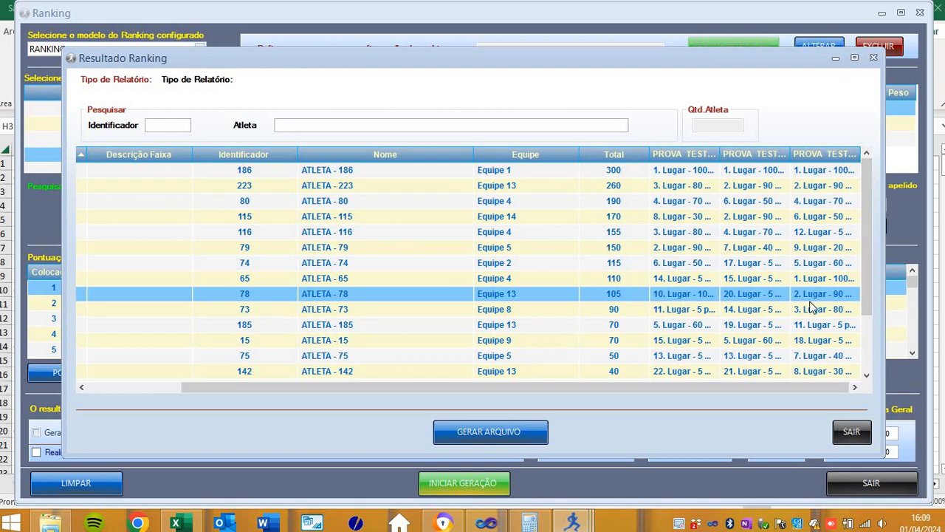
{"action": "left_click", "coordinate": [851, 432]}
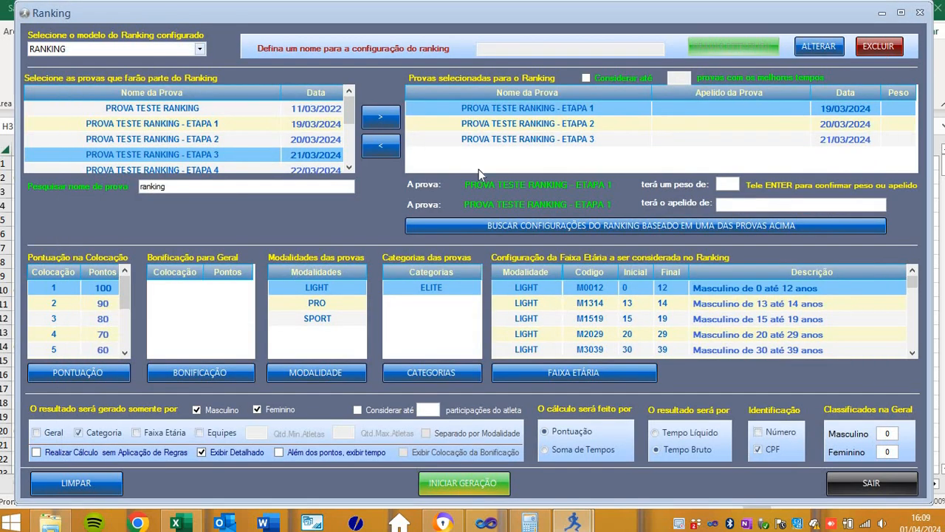
- Replace Categoria with Equipes as the result type, set Qtd.Max.Atletas to 5, and generate the team ranking
{"action": "left_click", "coordinate": [78, 432]}
{"action": "left_click", "coordinate": [200, 433]}
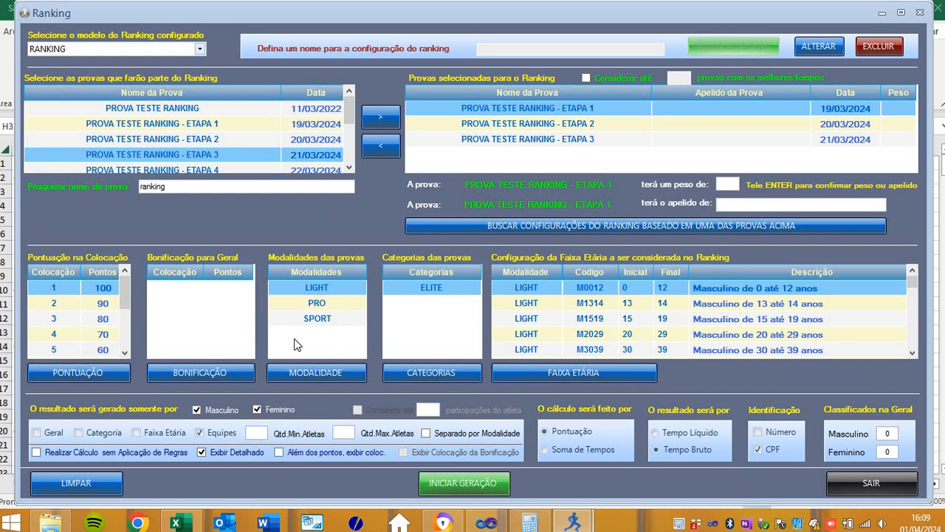
{"action": "left_click", "coordinate": [434, 488]}
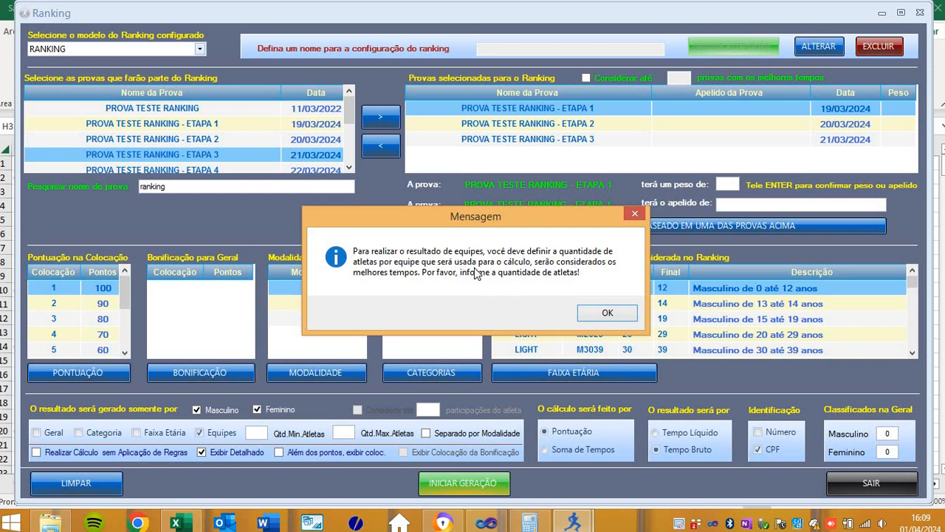
{"action": "left_click", "coordinate": [607, 313]}
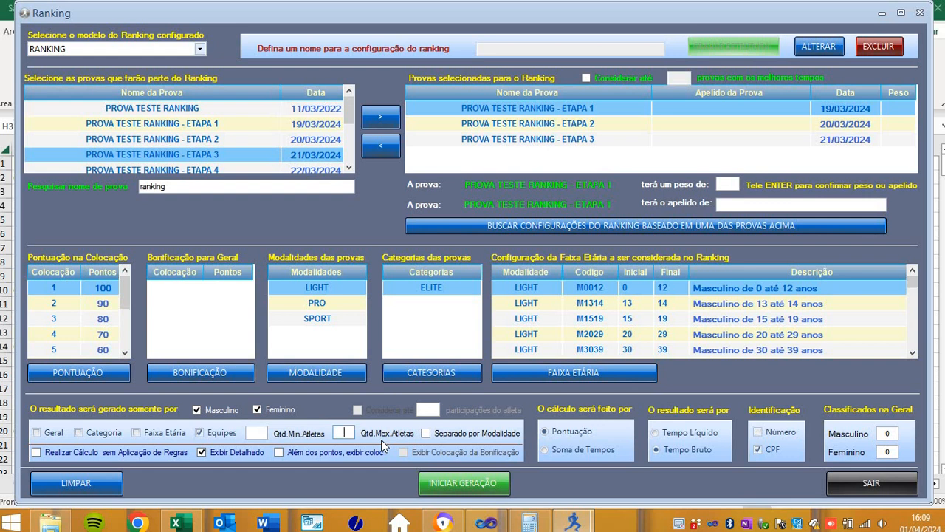
{"action": "type", "text": "5"}
{"action": "left_click", "coordinate": [432, 489]}
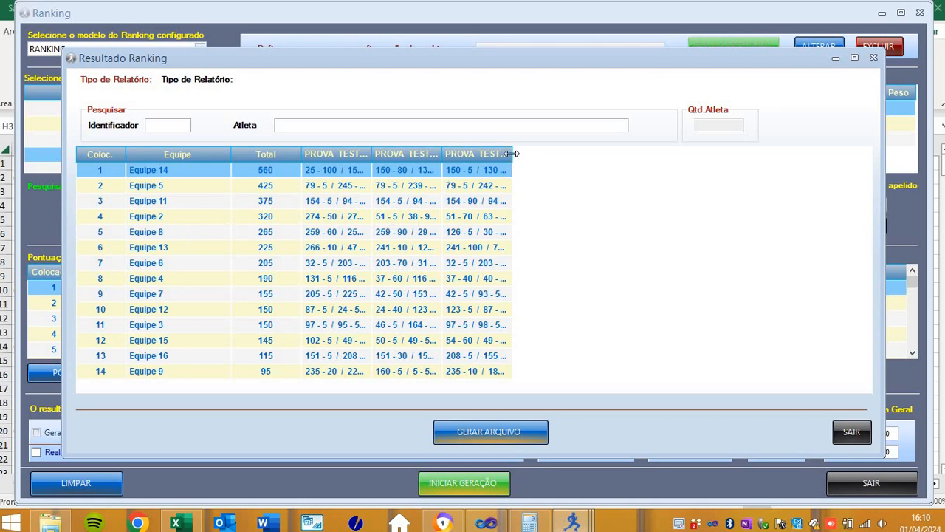
- Widen the three stage columns of the team ranking, compare the points of Equipe 5 and Equipe 14, and close the results
{"action": "left_click_drag", "start_coordinate": [512, 154], "coordinate": [689, 158]}
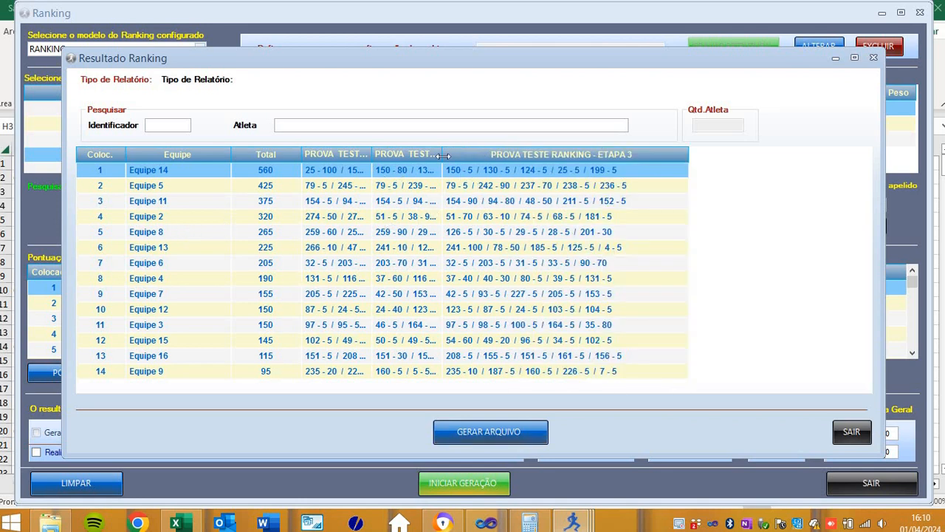
{"action": "left_click_drag", "start_coordinate": [443, 155], "coordinate": [519, 151]}
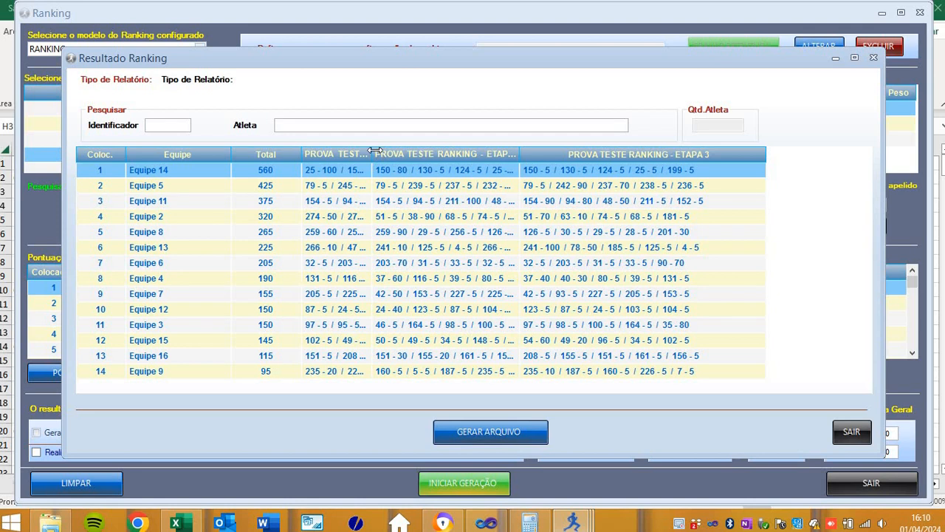
{"action": "left_click_drag", "start_coordinate": [373, 154], "coordinate": [533, 161]}
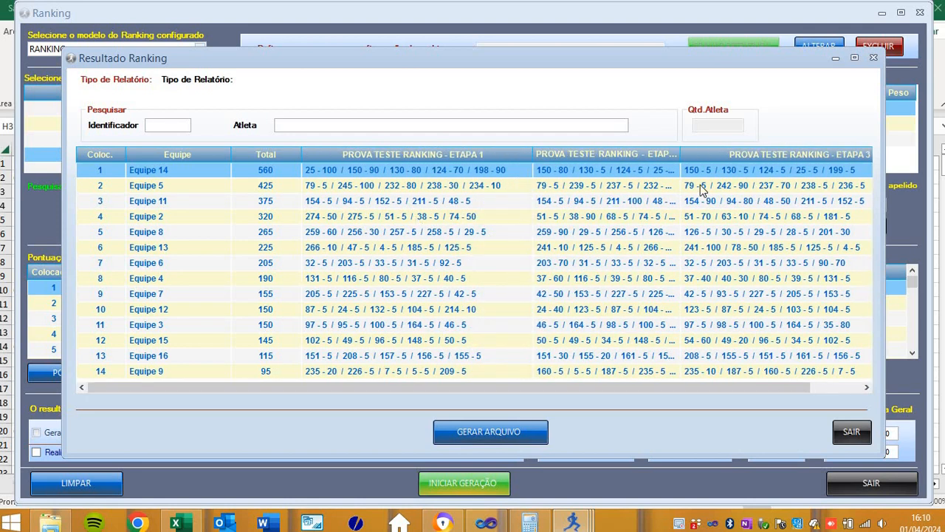
{"action": "left_click_drag", "start_coordinate": [676, 153], "coordinate": [751, 154]}
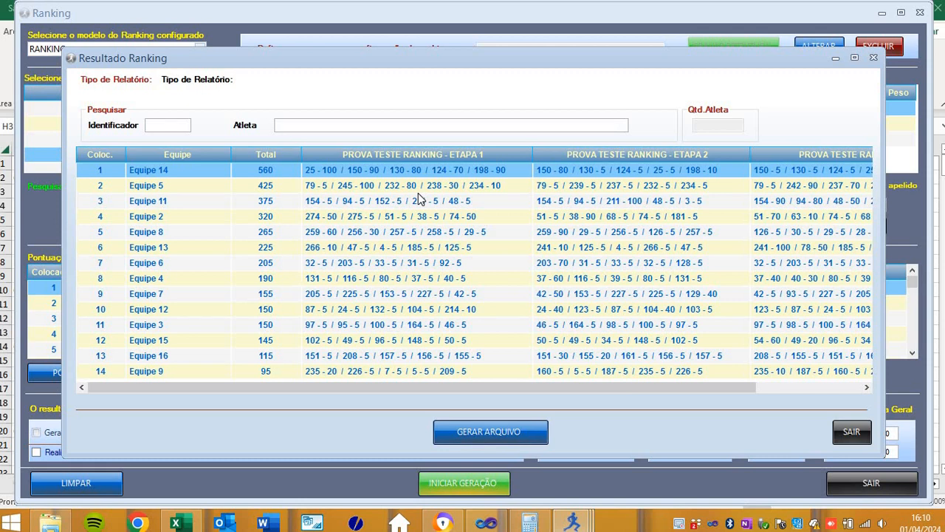
{"action": "left_click", "coordinate": [289, 189]}
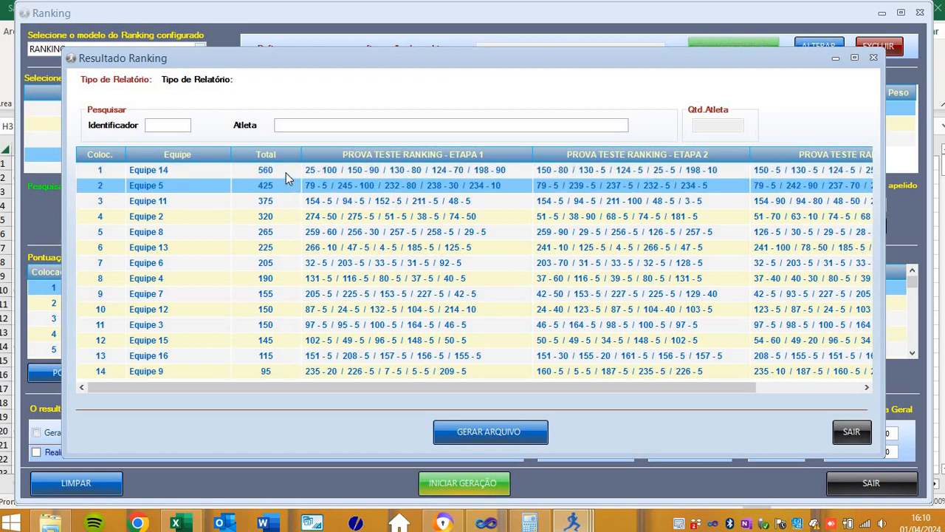
{"action": "left_click", "coordinate": [285, 173]}
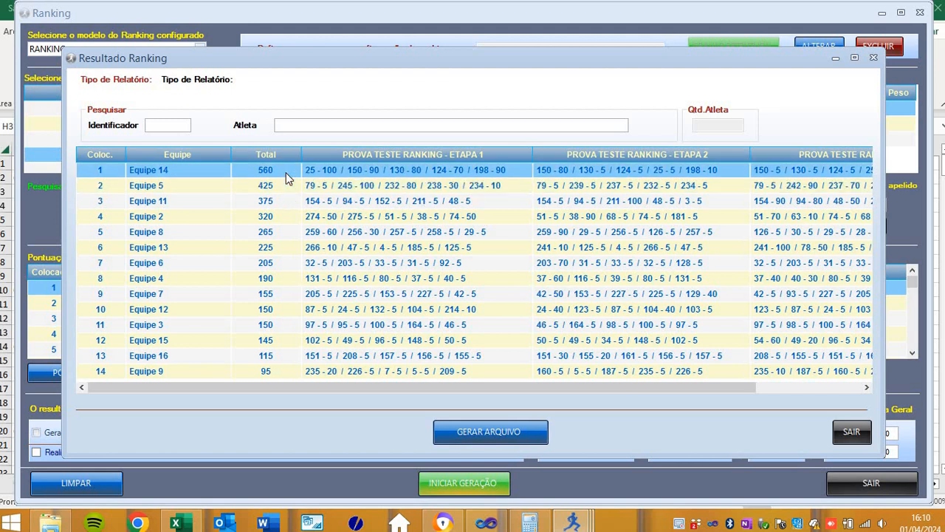
{"action": "left_click", "coordinate": [853, 432]}
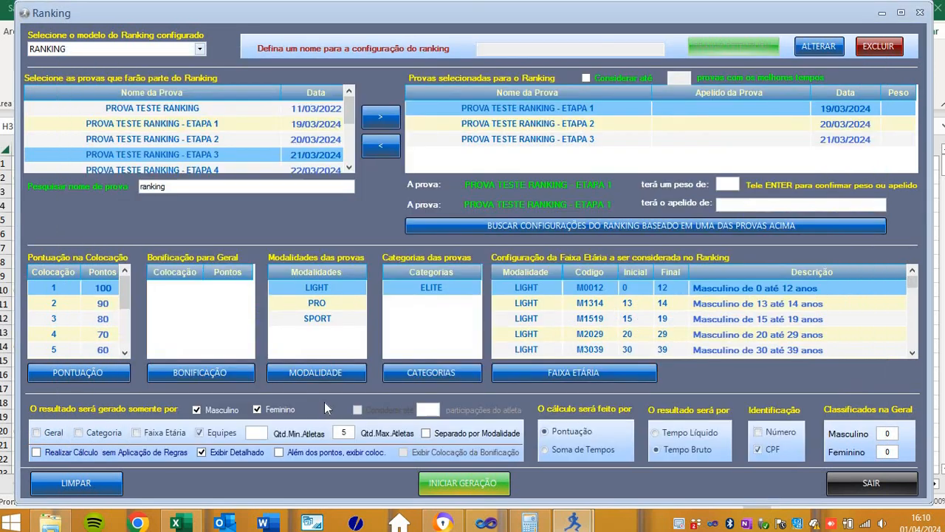
- Enable Separado por Modalidade, set Qtd.Min.Atletas to 2, and generate the team ranking
{"action": "left_click", "coordinate": [426, 433]}
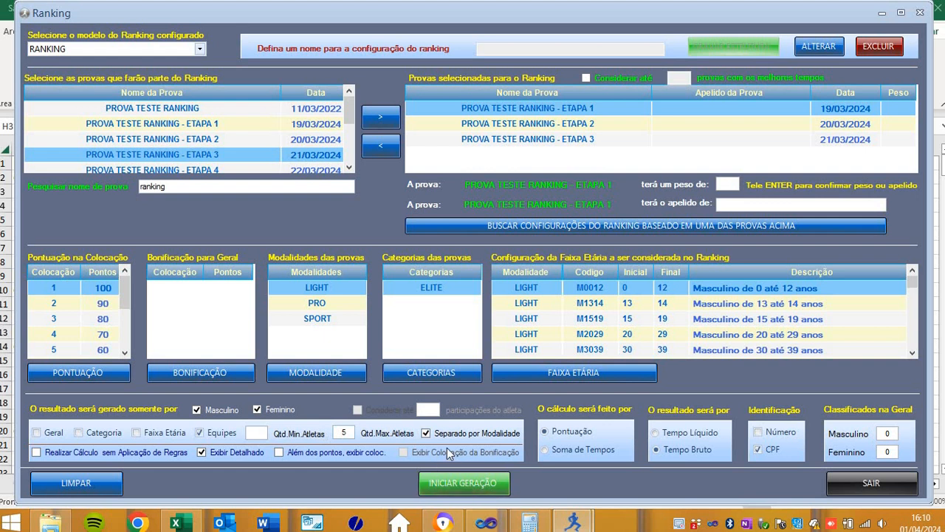
{"action": "left_click", "coordinate": [258, 435]}
{"action": "type", "text": "2"}
{"action": "left_click", "coordinate": [263, 435]}
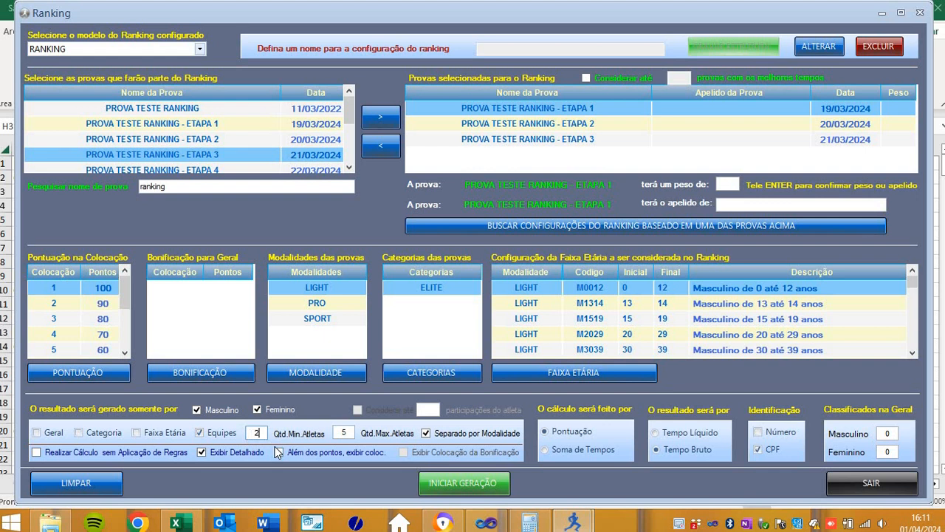
{"action": "left_click", "coordinate": [440, 482]}
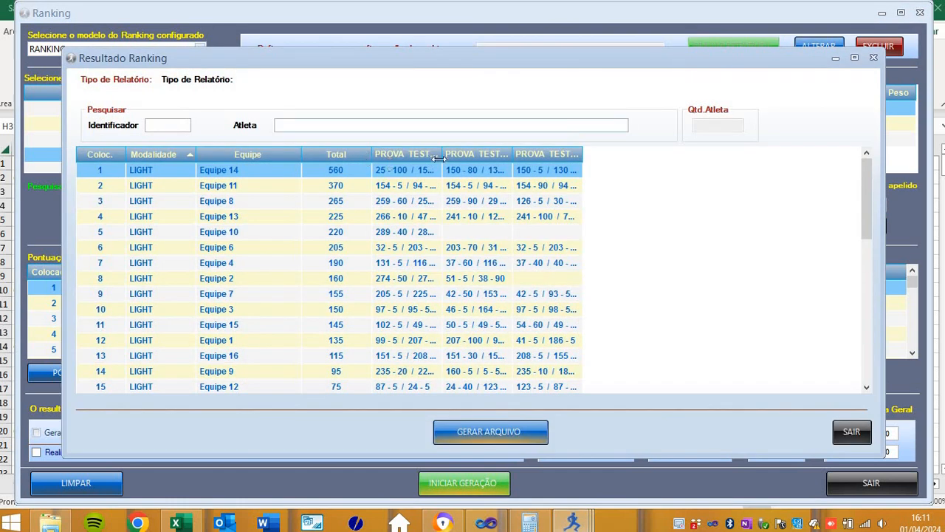
- Widen the three PROVA TESTE RANKING stage columns in the team ranking separated by modality
{"action": "left_click_drag", "start_coordinate": [536, 154], "coordinate": [536, 154]}
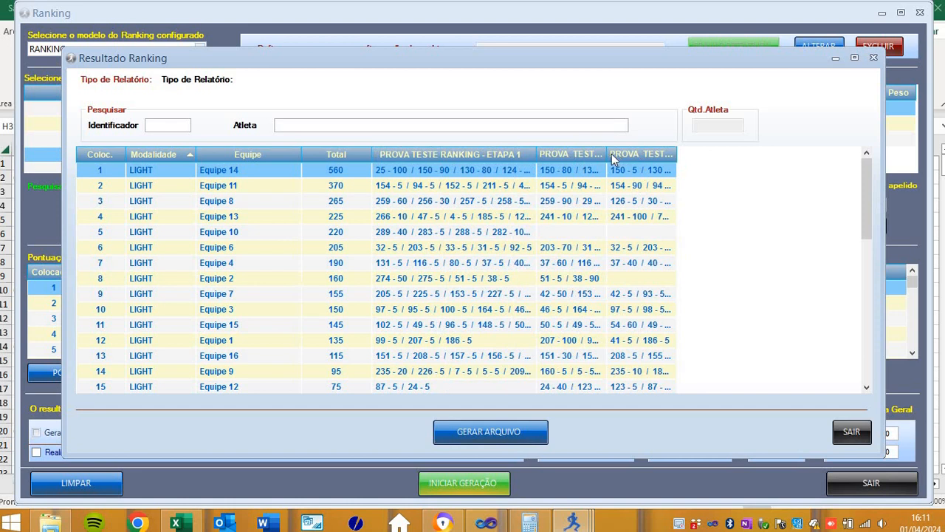
{"action": "left_click_drag", "start_coordinate": [607, 154], "coordinate": [698, 153]}
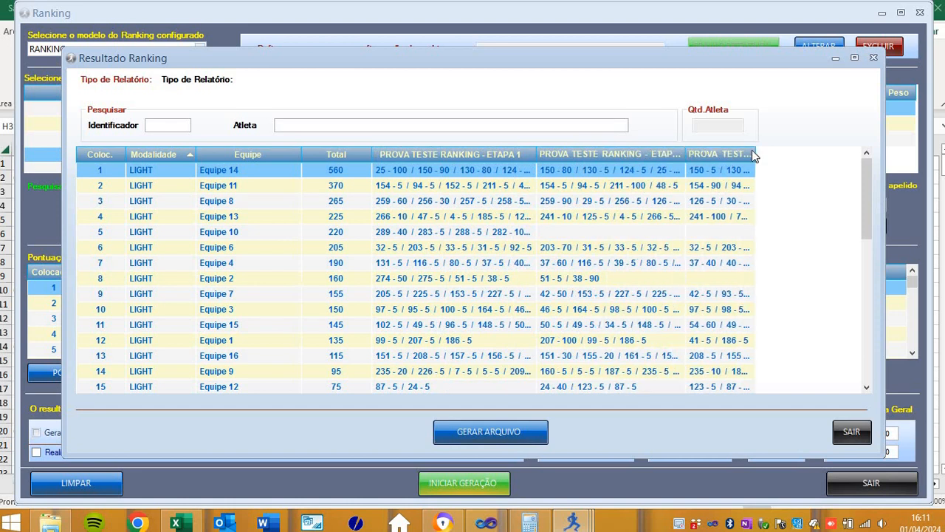
{"action": "left_click_drag", "start_coordinate": [755, 152], "coordinate": [864, 156]}
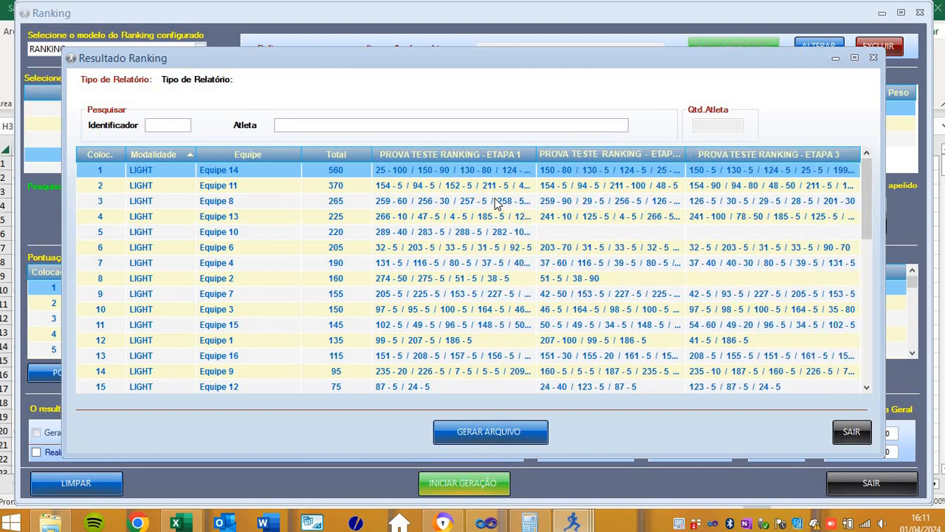
- Look through the LIGHT and PRO team placements and compare how the ranking is split by modality
{"action": "left_click", "coordinate": [149, 194]}
{"action": "scroll", "coordinate": [150, 194], "scroll_direction": "down", "scroll_amount": 4}
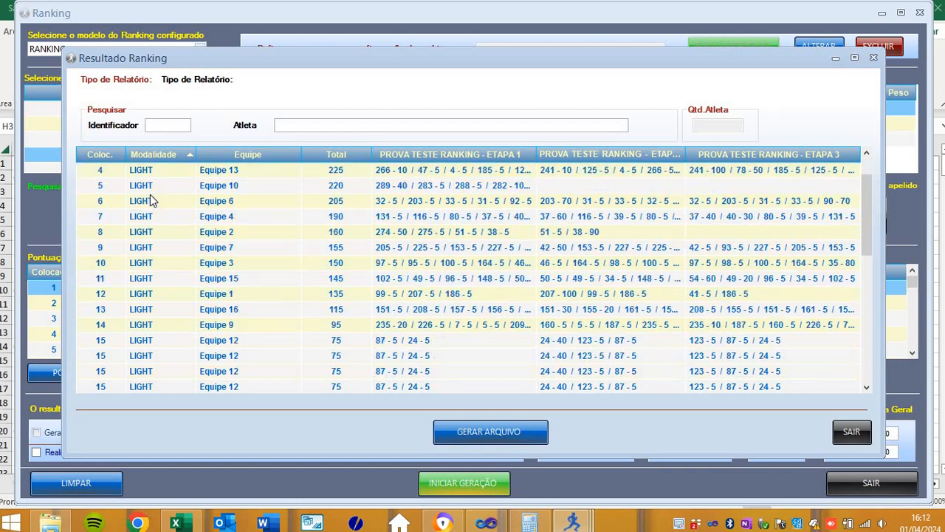
{"action": "scroll", "coordinate": [150, 195], "scroll_direction": "up", "scroll_amount": 5}
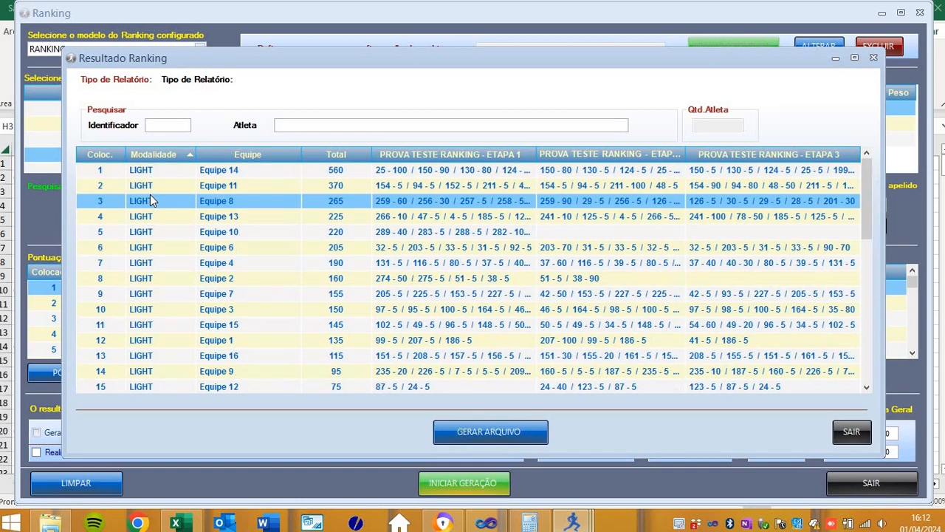
{"action": "scroll", "coordinate": [151, 227], "scroll_direction": "down", "scroll_amount": 2}
{"action": "scroll", "coordinate": [152, 228], "scroll_direction": "up", "scroll_amount": 2}
{"action": "scroll", "coordinate": [191, 269], "scroll_direction": "down", "scroll_amount": 9}
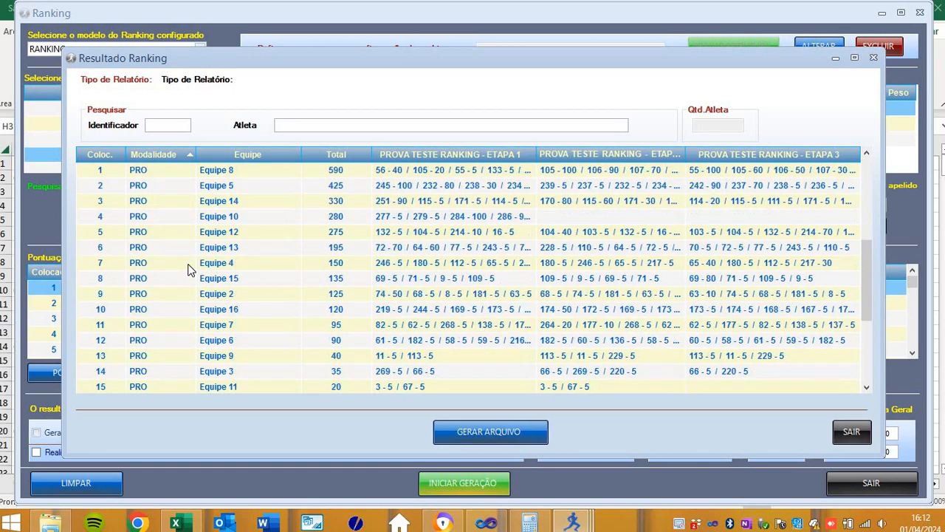
{"action": "scroll", "coordinate": [189, 270], "scroll_direction": "up", "scroll_amount": 9}
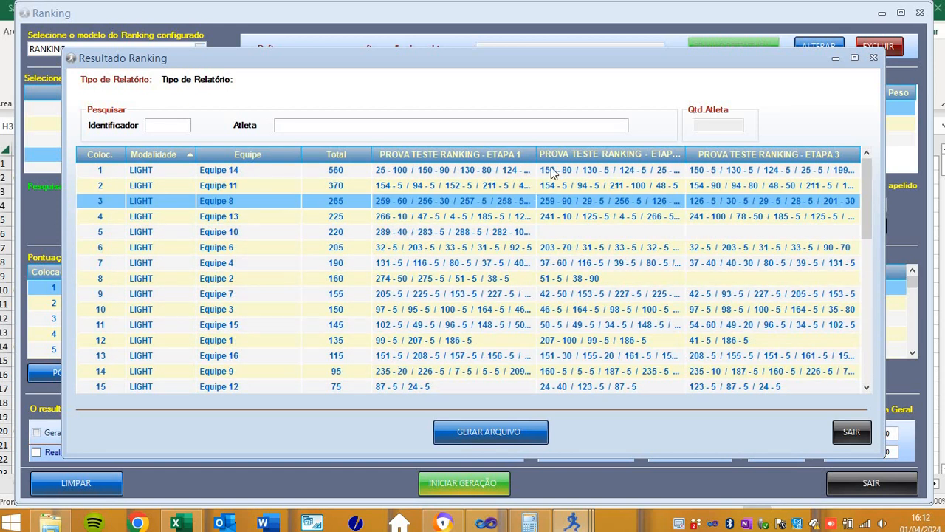
- Widen the ETAPA 1 and ETAPA 2 columns further, check the last-placed LIGHT team's scores, and close the results
{"action": "left_click_drag", "start_coordinate": [535, 150], "coordinate": [568, 151]}
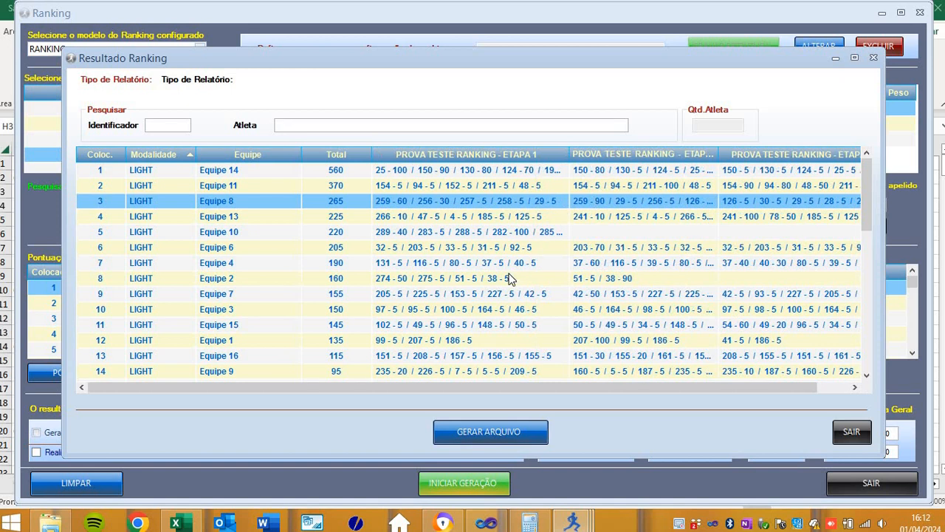
{"action": "scroll", "coordinate": [537, 279], "scroll_direction": "down", "scroll_amount": 2}
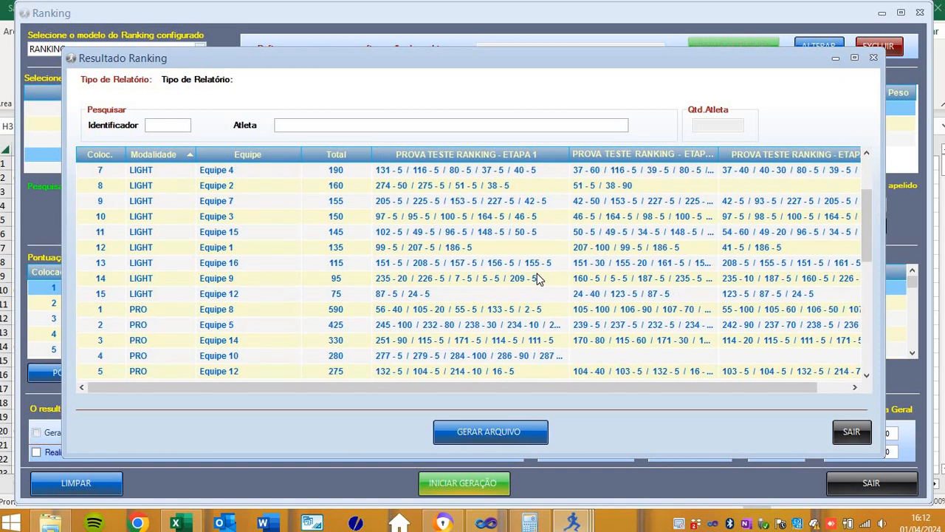
{"action": "left_click", "coordinate": [427, 294]}
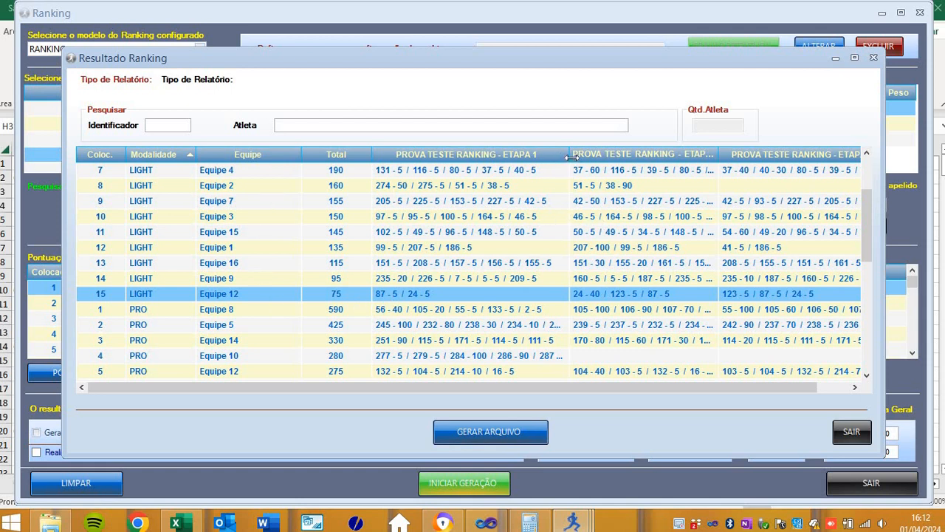
{"action": "left_click_drag", "start_coordinate": [572, 157], "coordinate": [605, 153]}
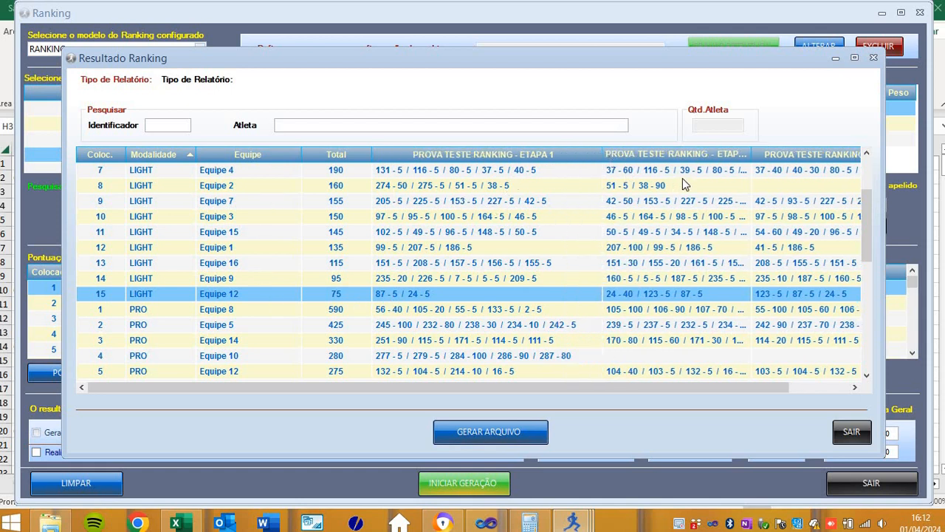
{"action": "left_click_drag", "start_coordinate": [751, 153], "coordinate": [784, 154]}
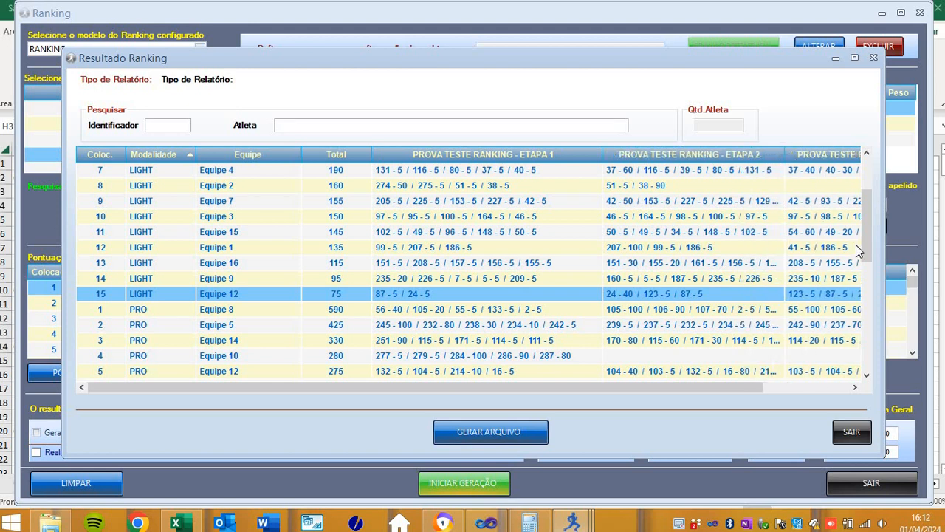
{"action": "left_click", "coordinate": [852, 432]}
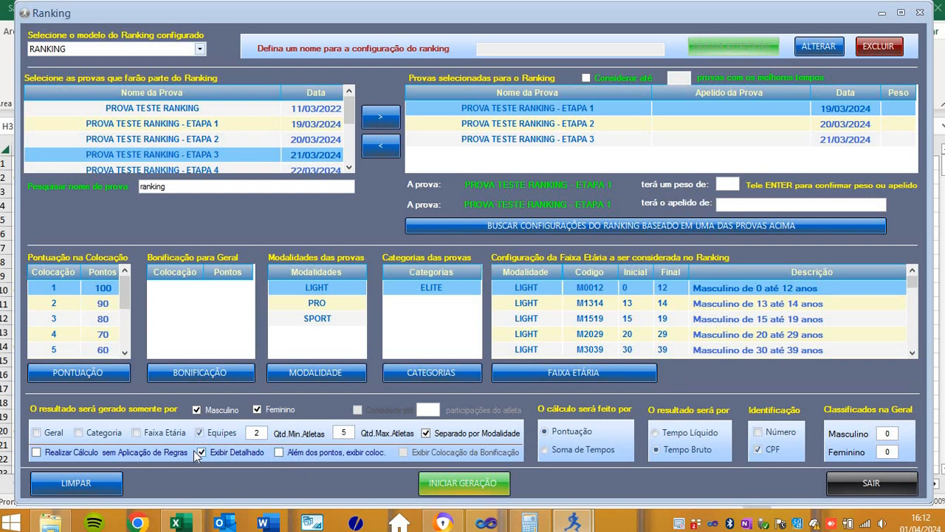
- Turn off Exibir Detalhado, keep Separado por Modalidade enabled, and generate the team ranking
{"action": "left_click", "coordinate": [426, 433]}
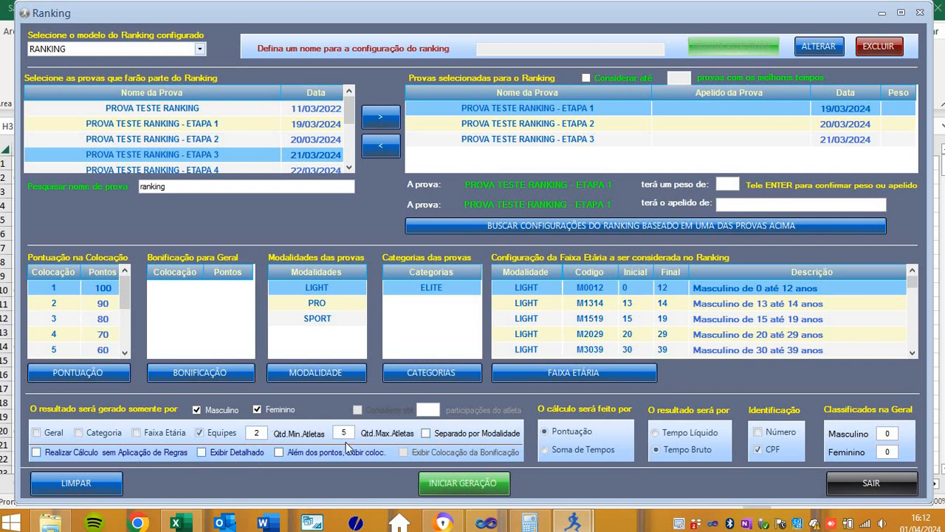
{"action": "left_click", "coordinate": [426, 434]}
{"action": "left_click", "coordinate": [442, 484]}
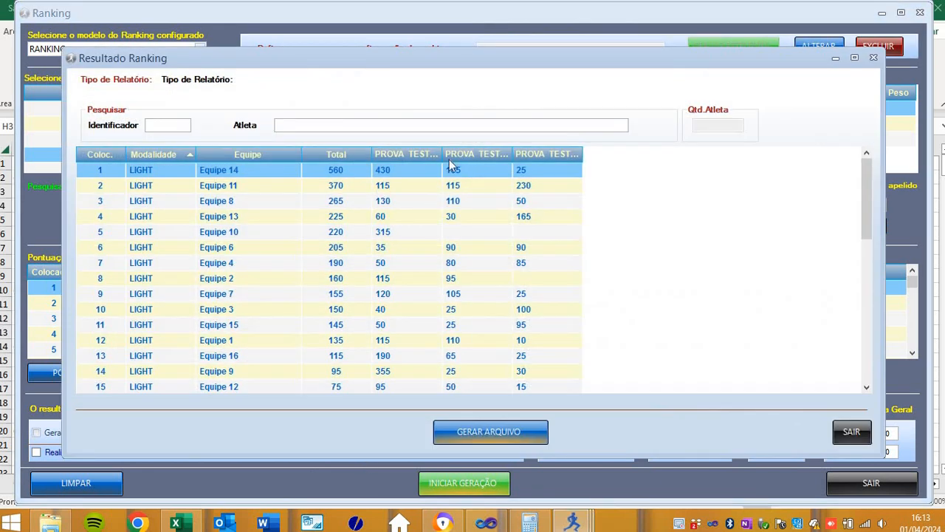
- Widen the three stage columns of the non-detailed team ranking to view the points per stage, and close the results
{"action": "left_click_drag", "start_coordinate": [442, 155], "coordinate": [501, 155]}
{"action": "left_click_drag", "start_coordinate": [572, 159], "coordinate": [666, 158]}
{"action": "left_click_drag", "start_coordinate": [739, 159], "coordinate": [800, 155]}
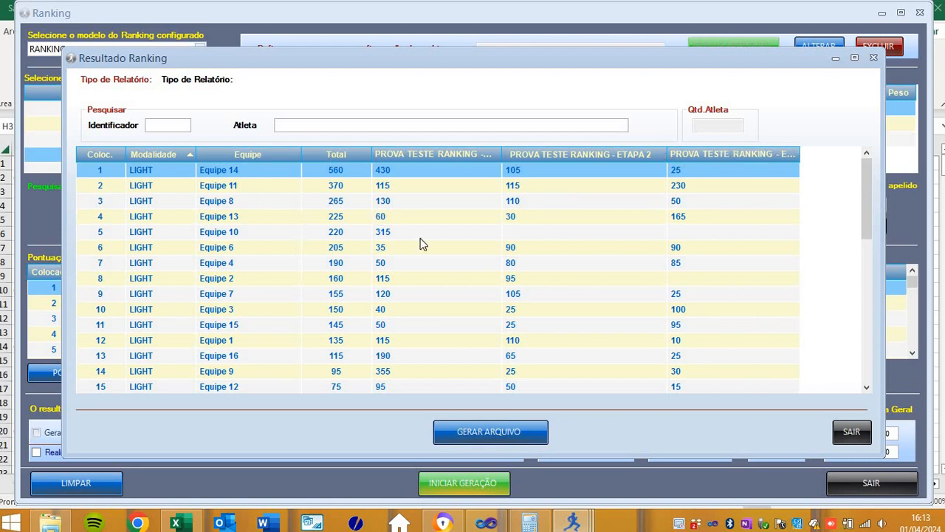
{"action": "left_click", "coordinate": [849, 433]}
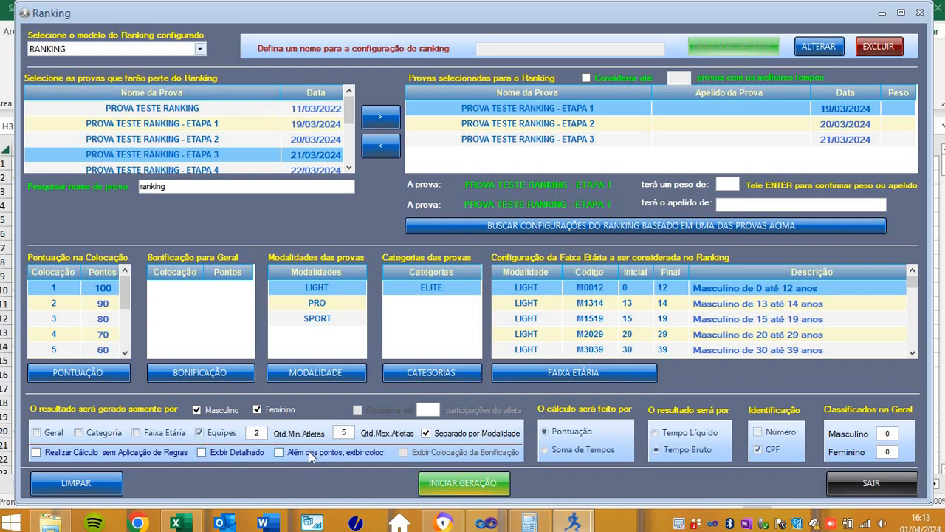
- Deselect Equipes as the result type and select PROVA TESTE RANKING - ETAPA 3 among the stages chosen for the ranking
{"action": "left_click", "coordinate": [300, 453]}
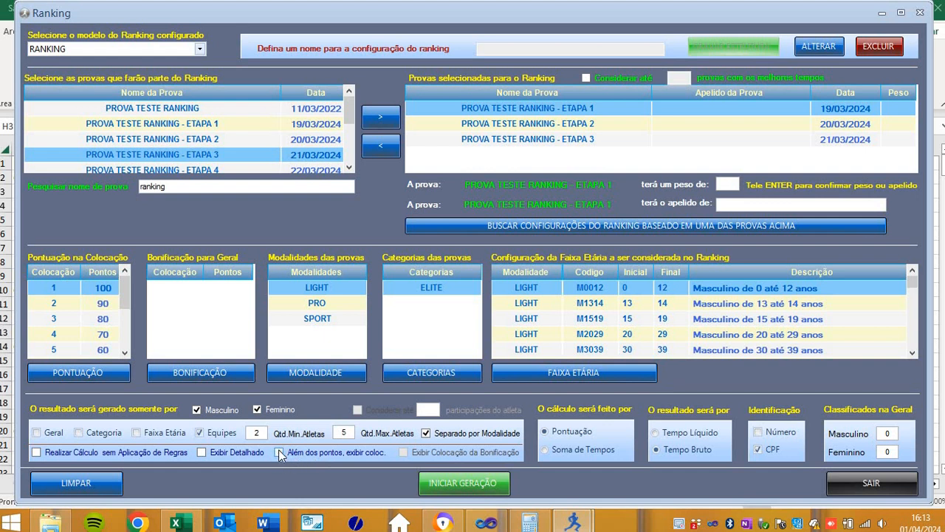
{"action": "left_click", "coordinate": [200, 432]}
{"action": "left_click", "coordinate": [706, 120]}
{"action": "left_click", "coordinate": [592, 128]}
{"action": "left_click", "coordinate": [590, 134]}
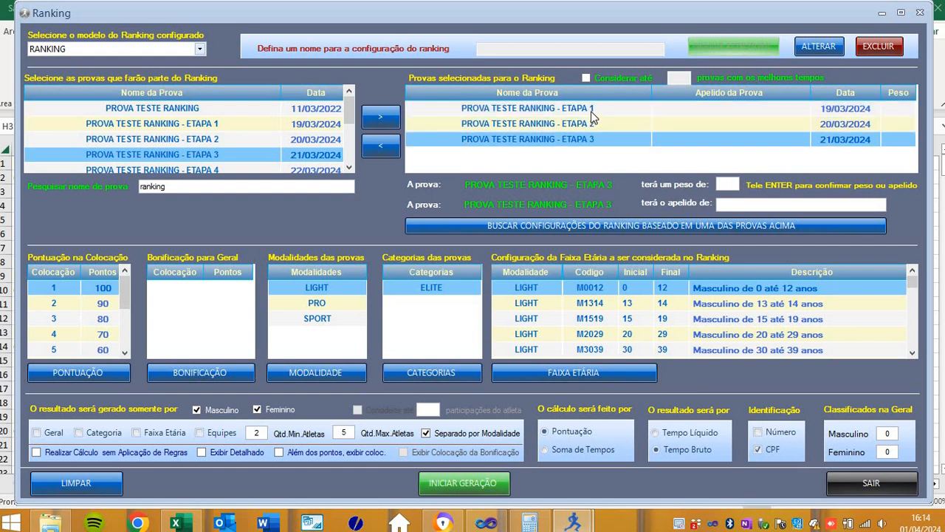
- Set a weight of 1,25 for PROVA TESTE RANKING - ETAPA 1 among the stages chosen for the ranking
{"action": "left_click", "coordinate": [592, 111]}
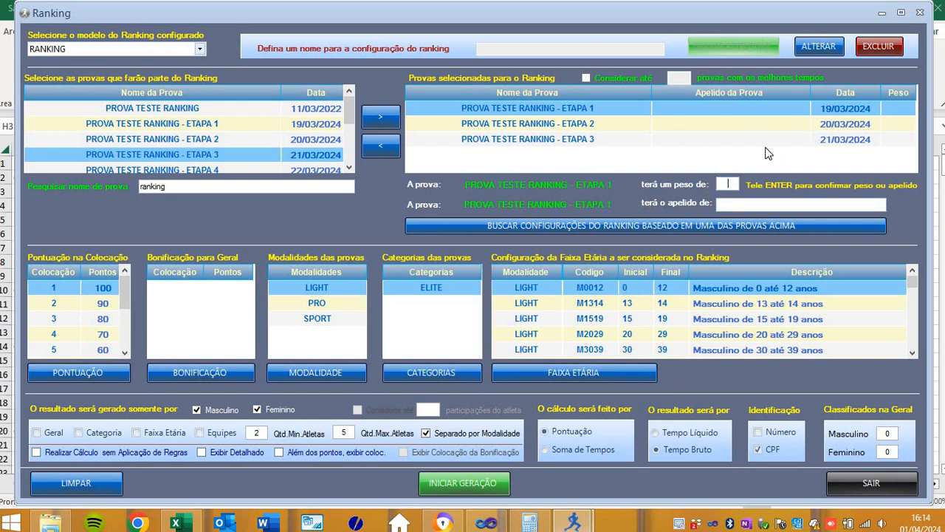
{"action": "type", "text": "1,25"}
{"action": "key", "text": "Return"}
{"action": "type", "text": "1,25"}
{"action": "key", "text": "Return"}
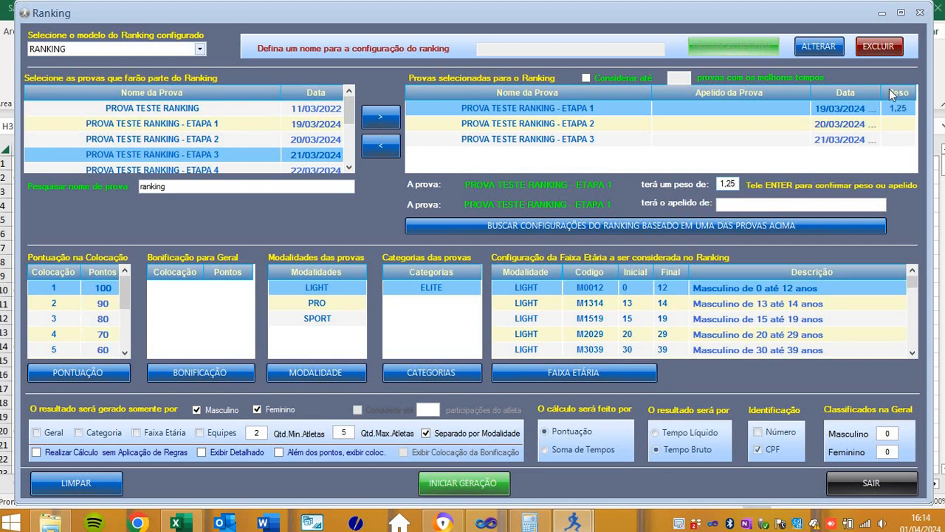
- Set a weight of 1 for PROVA TESTE RANKING - ETAPA 2 and 1,50 for ETAPA 3
{"action": "left_click", "coordinate": [582, 131]}
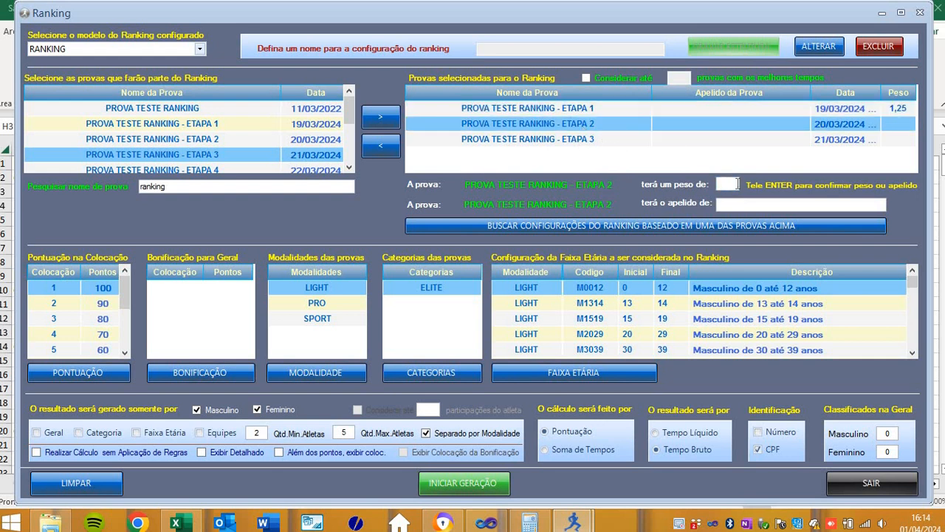
{"action": "type", "text": "1"}
{"action": "key", "text": "Return"}
{"action": "left_click", "coordinate": [632, 140]}
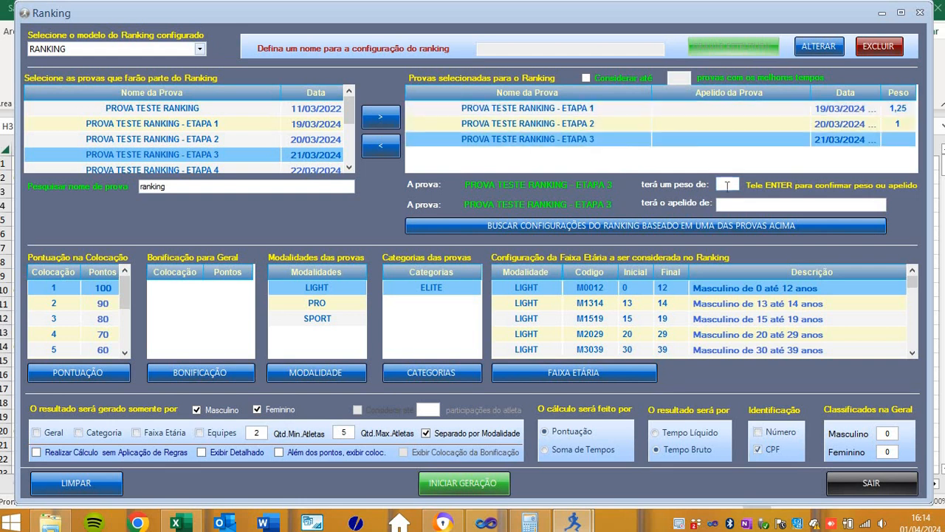
{"action": "left_click", "coordinate": [727, 183]}
{"action": "type", "text": "1,50"}
{"action": "key", "text": "Return"}
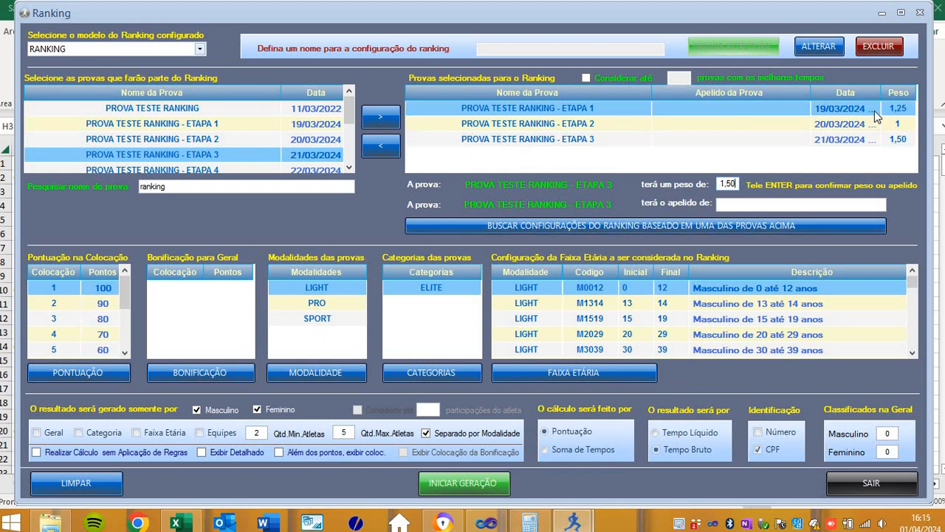
{"action": "left_click", "coordinate": [768, 127]}
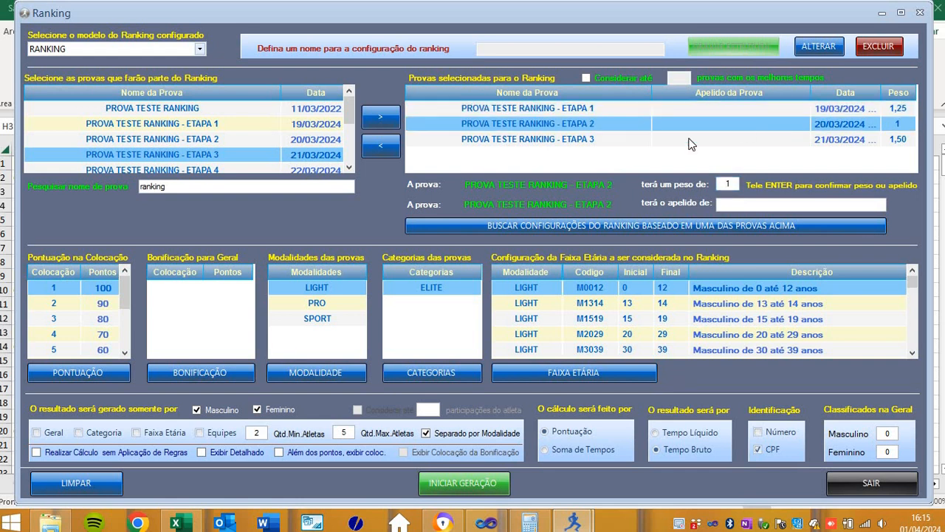
{"action": "left_click", "coordinate": [620, 141]}
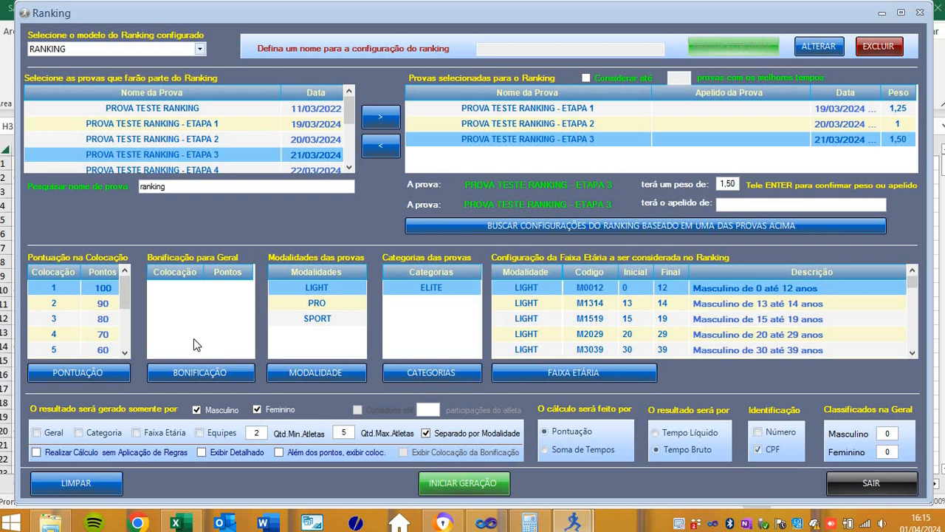
- Add overall bonus points for the first three places: 5 for 1st, 4 for 2nd and 3 for 3rd
{"action": "left_click", "coordinate": [190, 373]}
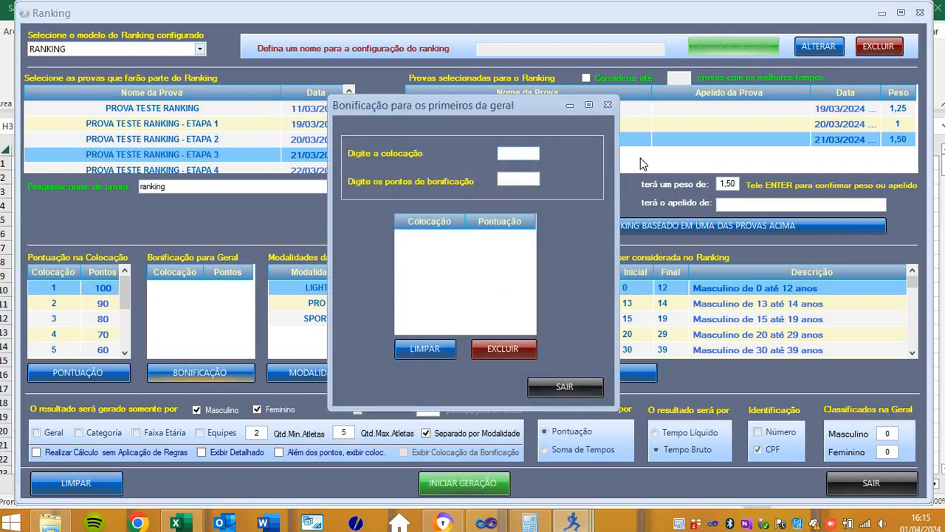
{"action": "type", "text": "1"}
{"action": "type", "text": "5"}
{"action": "key", "text": "Return"}
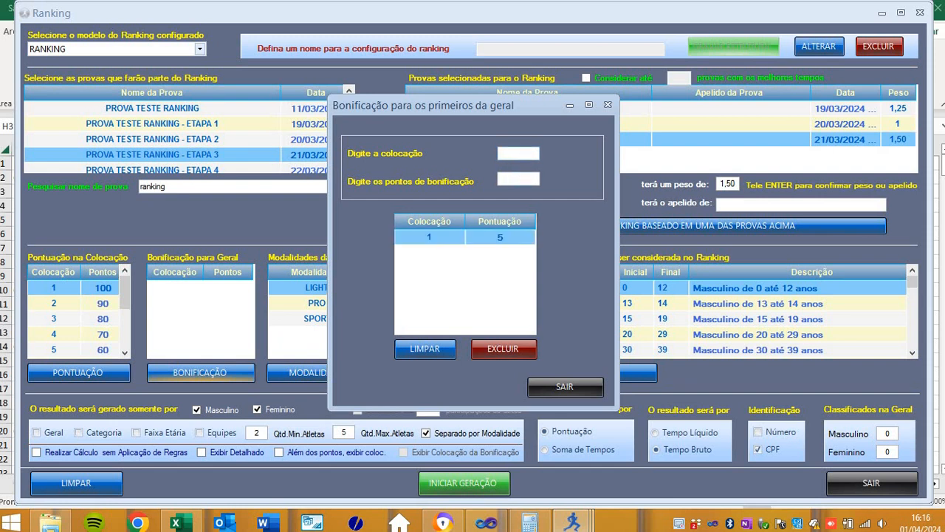
{"action": "type", "text": "2"}
{"action": "key", "text": "Return"}
{"action": "type", "text": "4"}
{"action": "key", "text": "Return"}
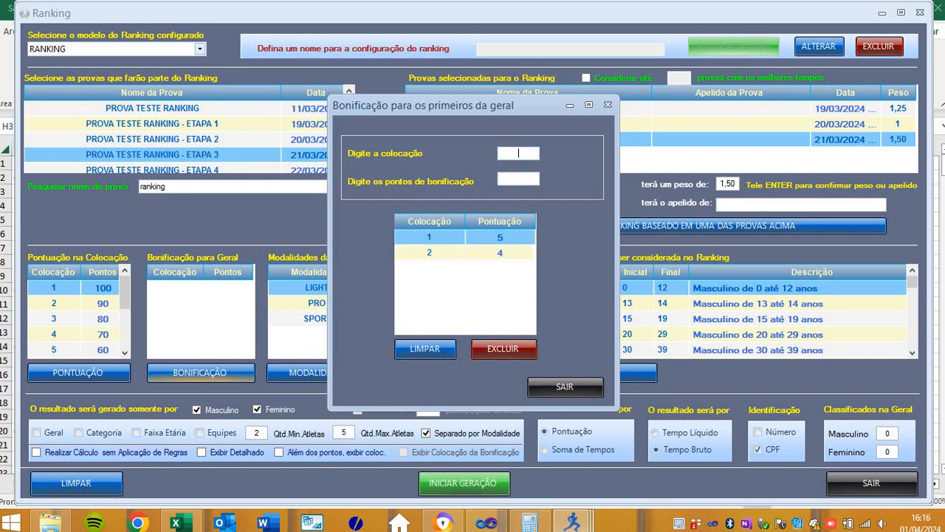
{"action": "type", "text": "3"}
{"action": "key", "text": "Return"}
{"action": "type", "text": "3"}
{"action": "key", "text": "Return"}
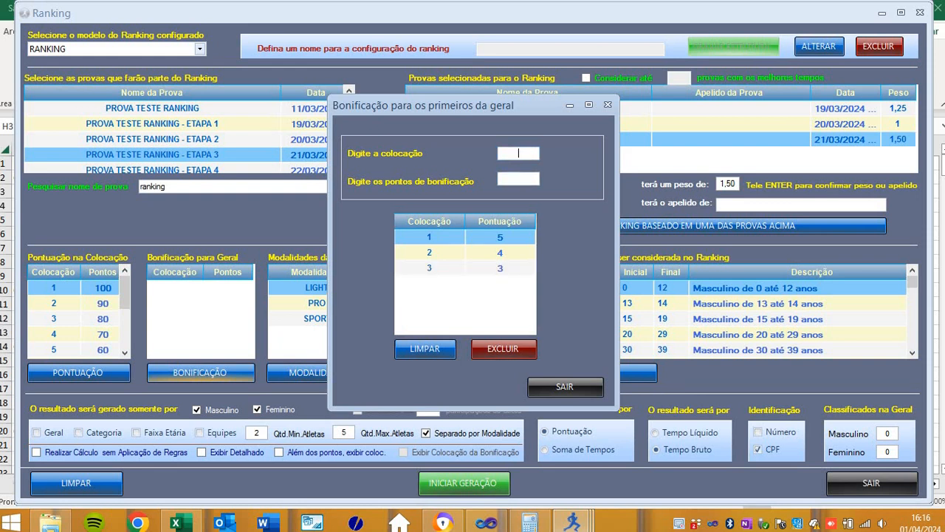
- Add overall bonus points of 2 for 4th place and 1 for 5th place, and close the bonus setup
{"action": "type", "text": "4"}
{"action": "key", "text": "Return"}
{"action": "type", "text": "2"}
{"action": "key", "text": "Return"}
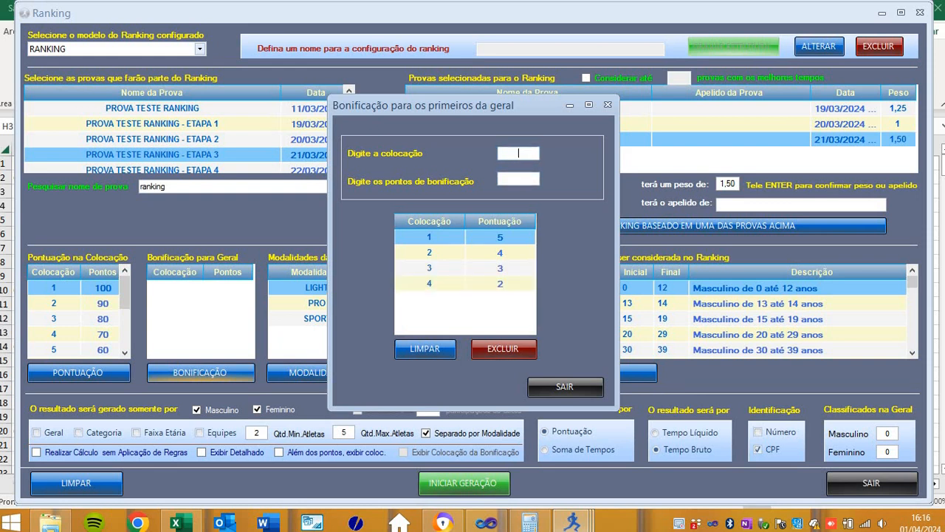
{"action": "type", "text": "5"}
{"action": "key", "text": "Return"}
{"action": "type", "text": "1"}
{"action": "key", "text": "Return"}
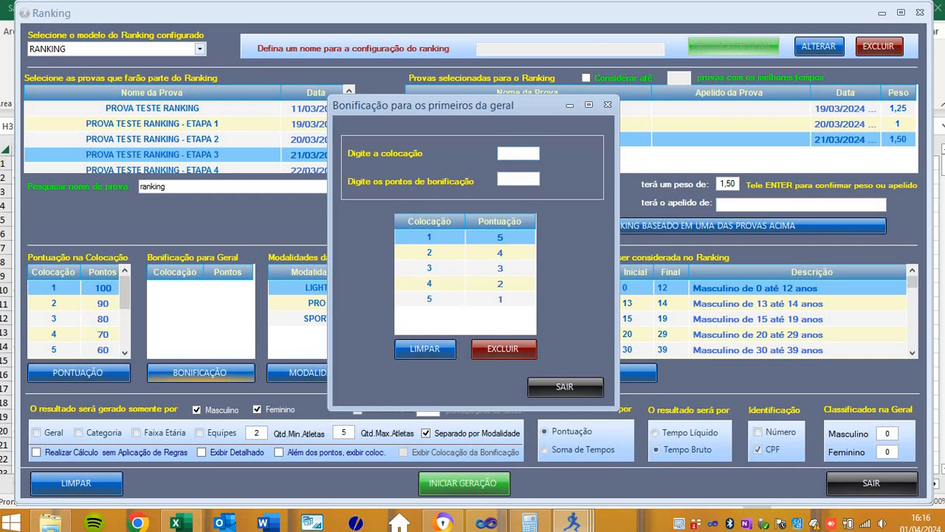
{"action": "left_click", "coordinate": [582, 389]}
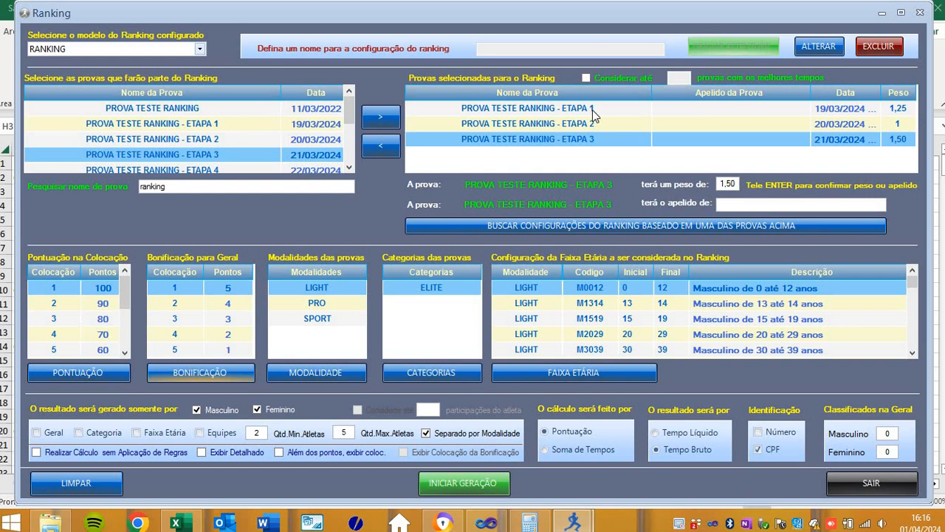
- Switch to the exported ranking in Excel, examine how the stage names head the result columns, and return to the Ranking window
{"action": "left_click", "coordinate": [175, 523]}
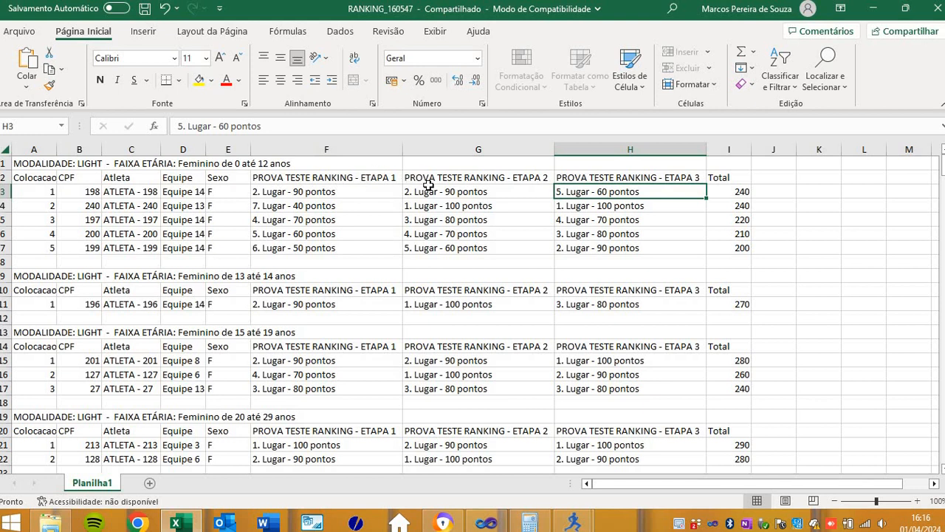
{"action": "left_click", "coordinate": [435, 179]}
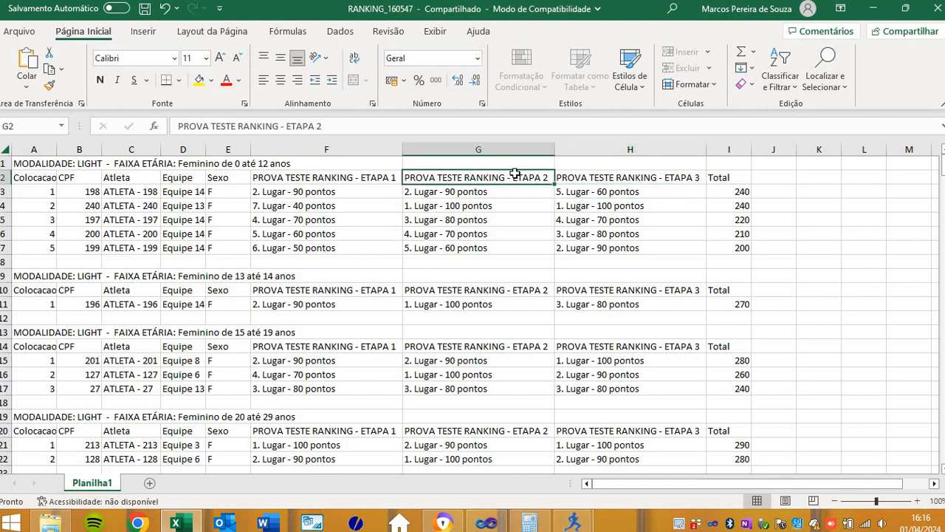
{"action": "left_click", "coordinate": [574, 180]}
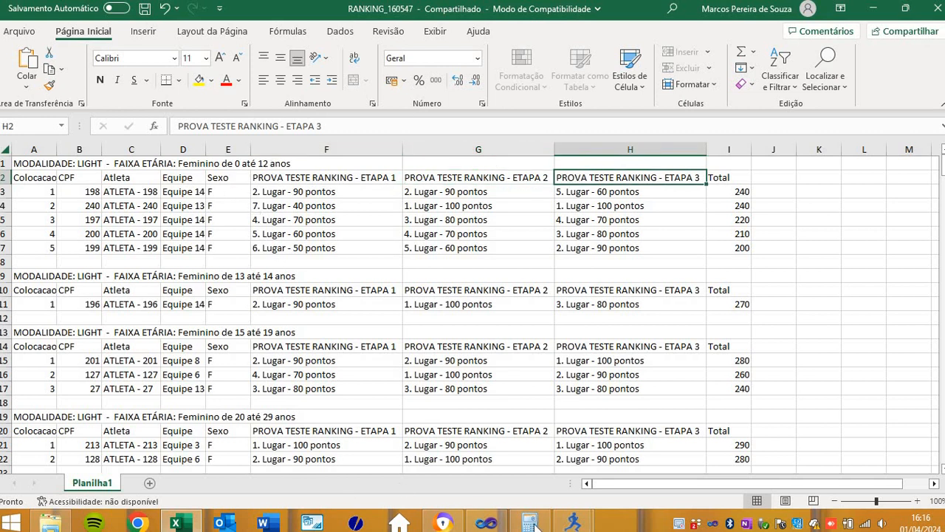
{"action": "mouse_move", "coordinate": [573, 522]}
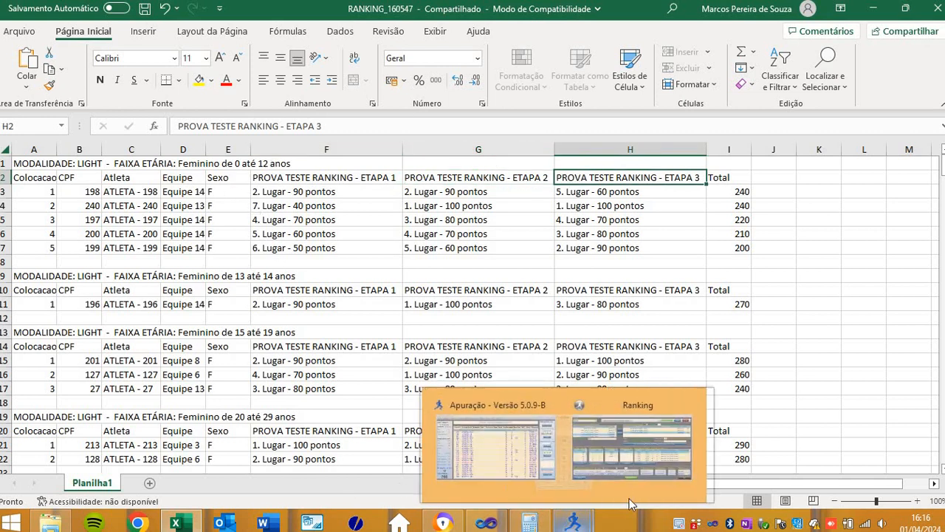
{"action": "left_click", "coordinate": [347, 181]}
{"action": "left_click", "coordinate": [478, 179]}
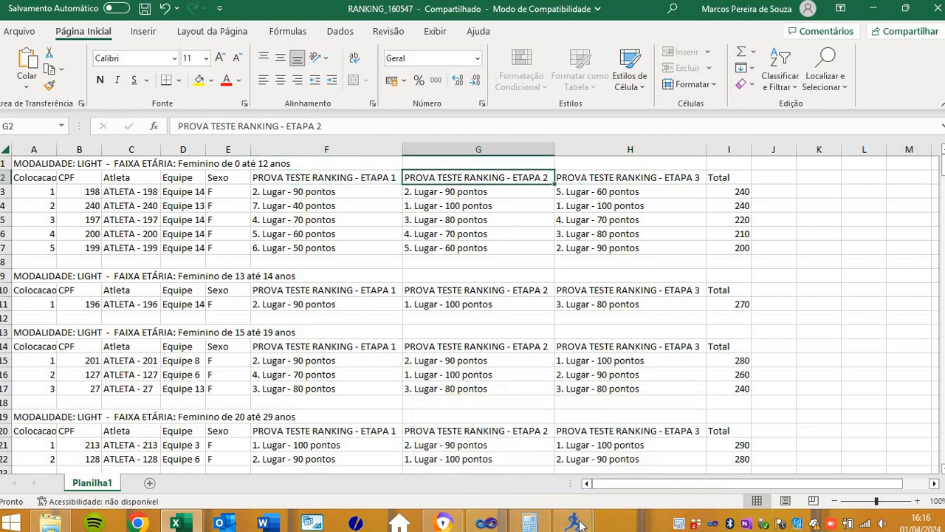
{"action": "mouse_move", "coordinate": [584, 519]}
{"action": "left_click", "coordinate": [654, 500]}
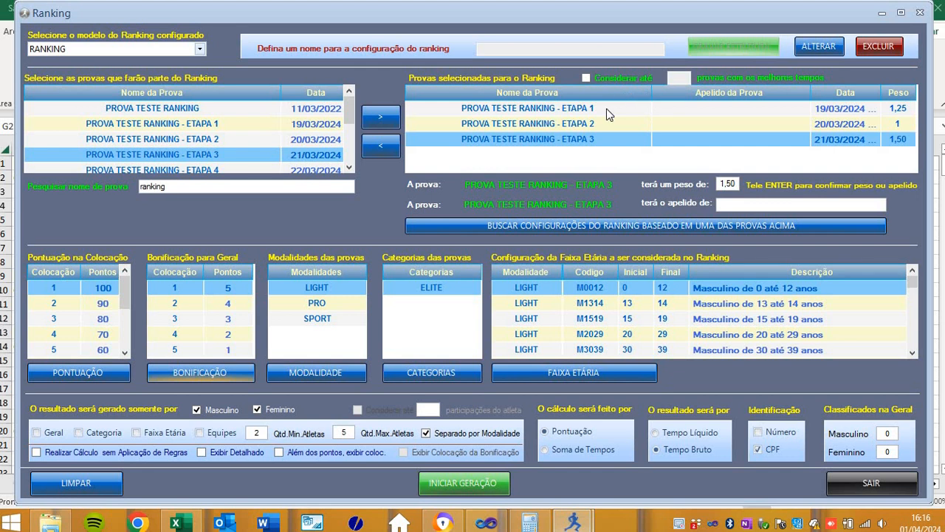
- Give PROVA TESTE RANKING - ETAPA 1 the nickname ETAPA 1 and PROVA TESTE RANKING - ETAPA 2 the nickname ETAPA 2
{"action": "left_click", "coordinate": [606, 109]}
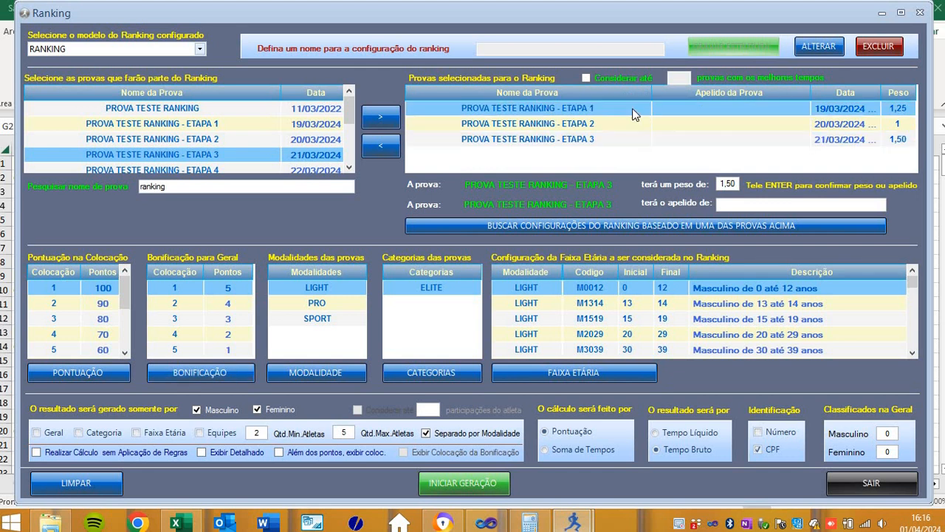
{"action": "left_click", "coordinate": [789, 204]}
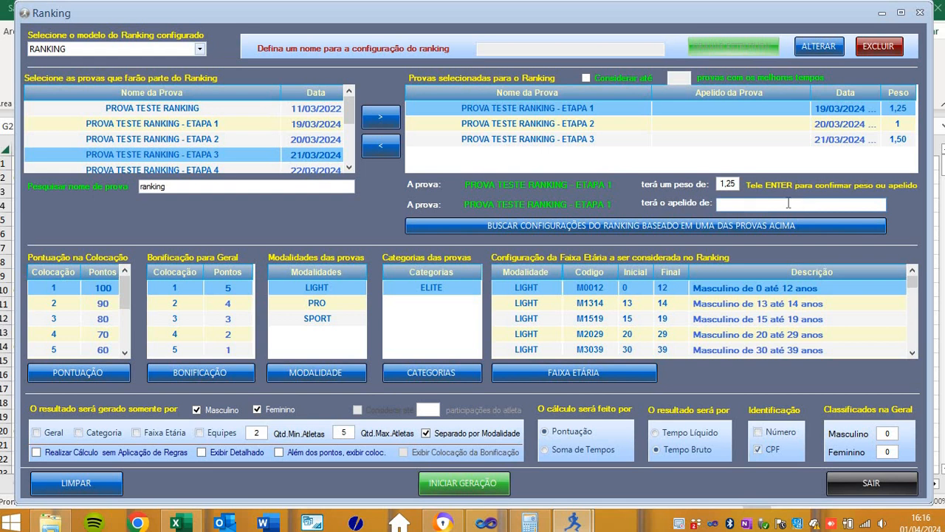
{"action": "type", "text": "ETAPA 1"}
{"action": "key", "text": "Return"}
{"action": "left_click", "coordinate": [569, 130]}
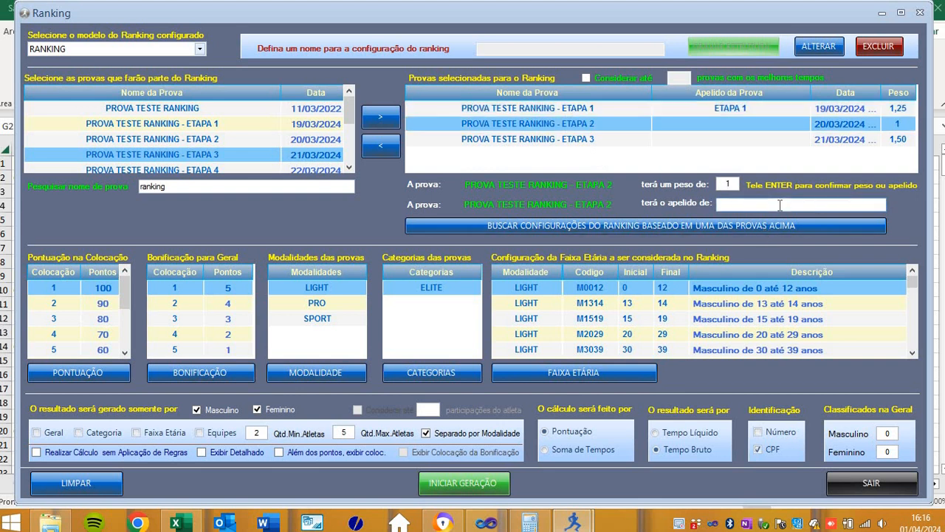
{"action": "left_click", "coordinate": [780, 205]}
{"action": "type", "text": "ETAPA 2"}
{"action": "key", "text": "Return"}
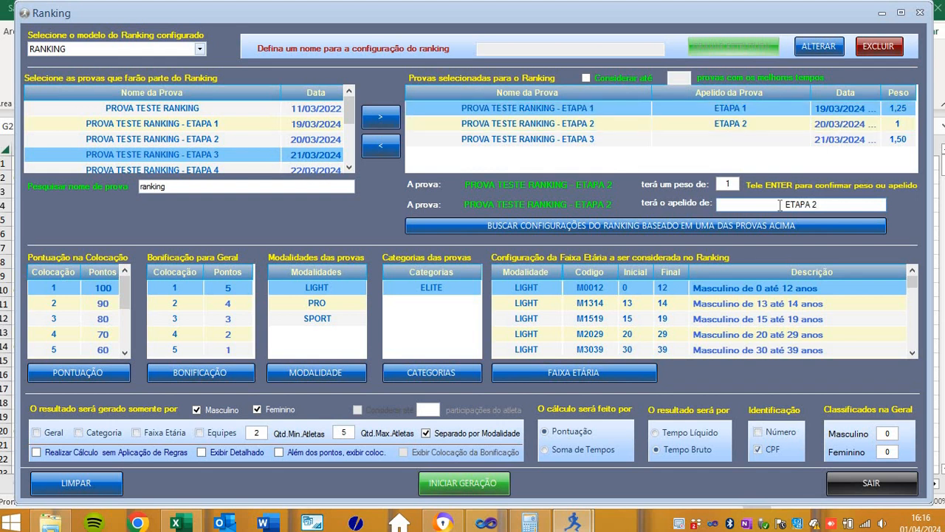
- Give PROVA TESTE RANKING - ETAPA 3 the nickname ETAPA 3
{"action": "left_click", "coordinate": [723, 139]}
{"action": "left_click", "coordinate": [784, 204]}
{"action": "type", "text": "E"}
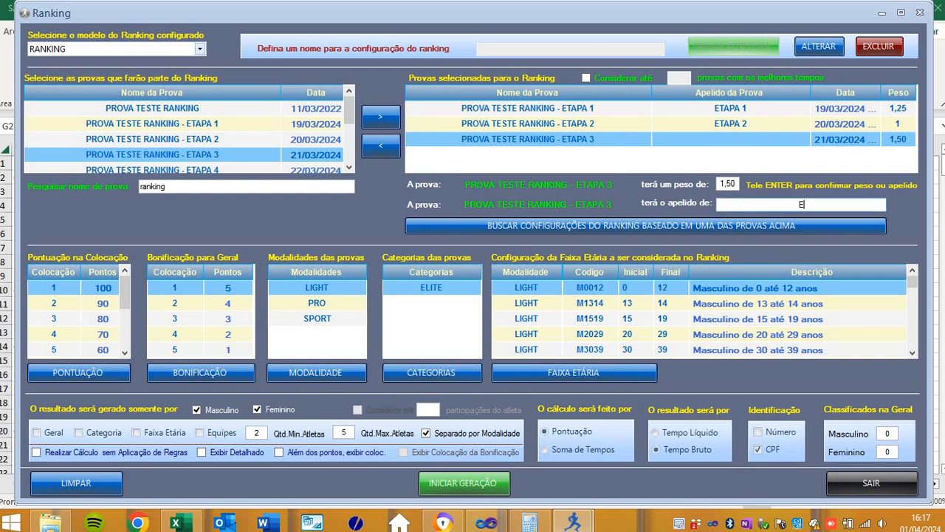
{"action": "type", "text": "TAPA 3"}
{"action": "key", "text": "Return"}
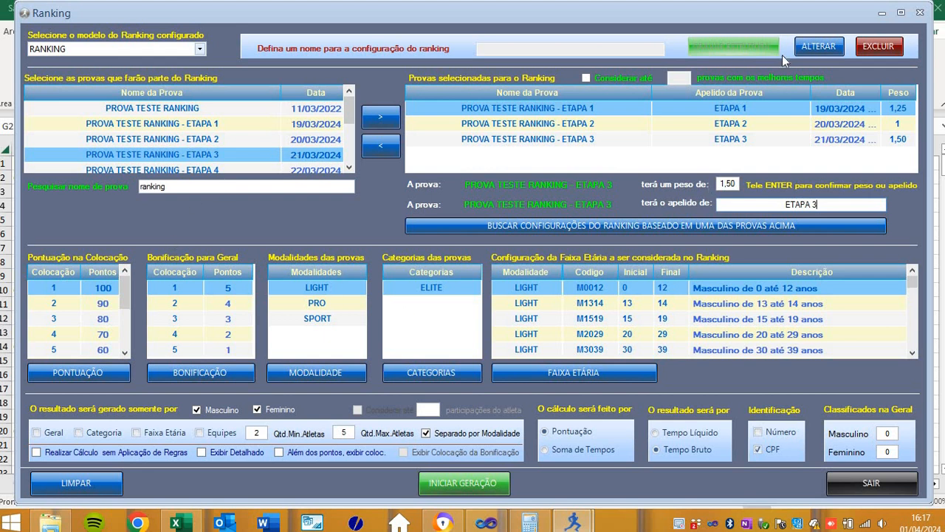
- Save the changes to the RANKING structure and reload the RANKING model
{"action": "left_click", "coordinate": [812, 48]}
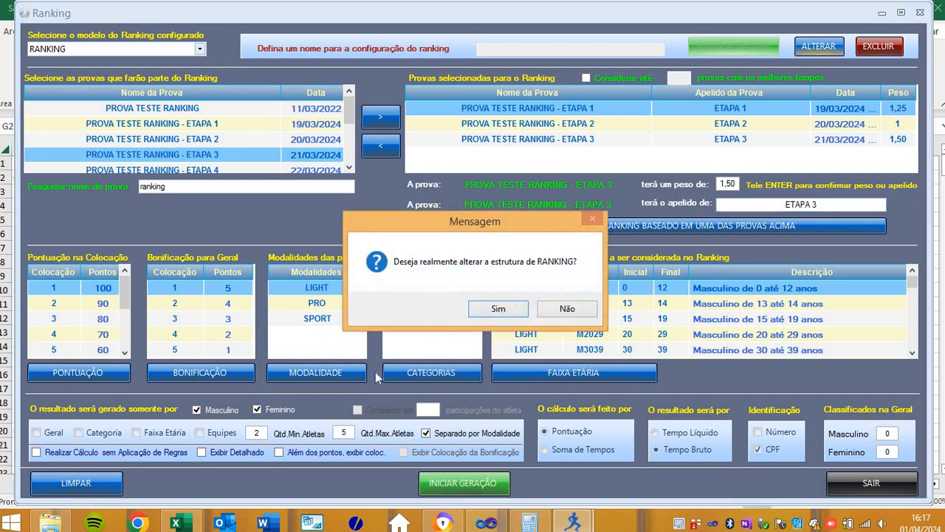
{"action": "left_click", "coordinate": [496, 310]}
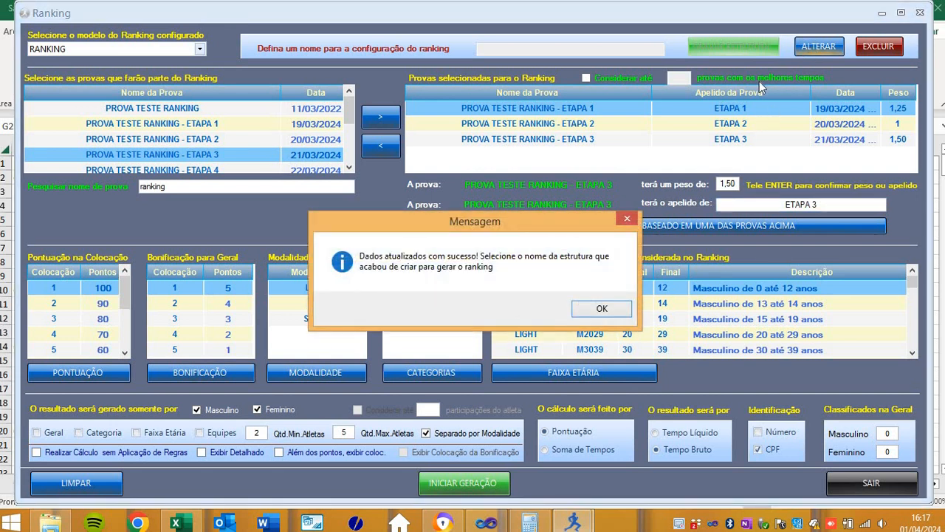
{"action": "left_click", "coordinate": [598, 311]}
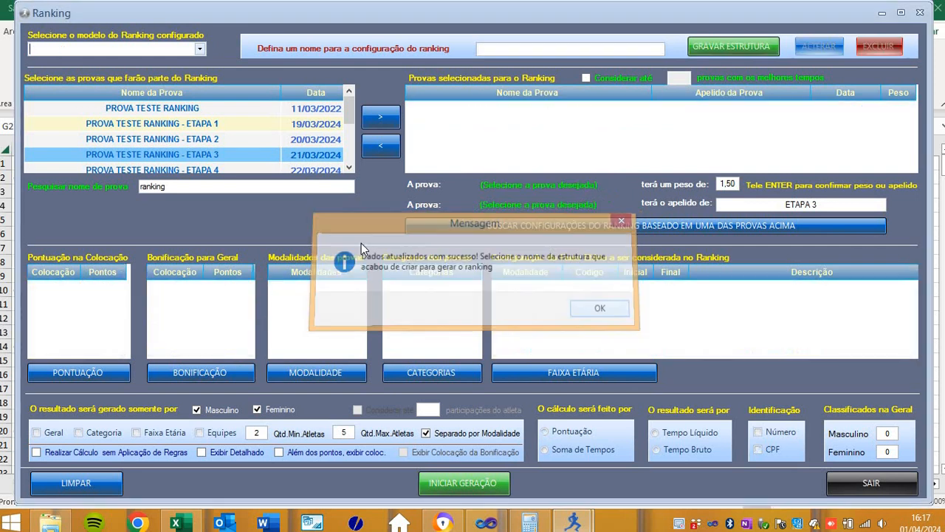
{"action": "left_click", "coordinate": [201, 48]}
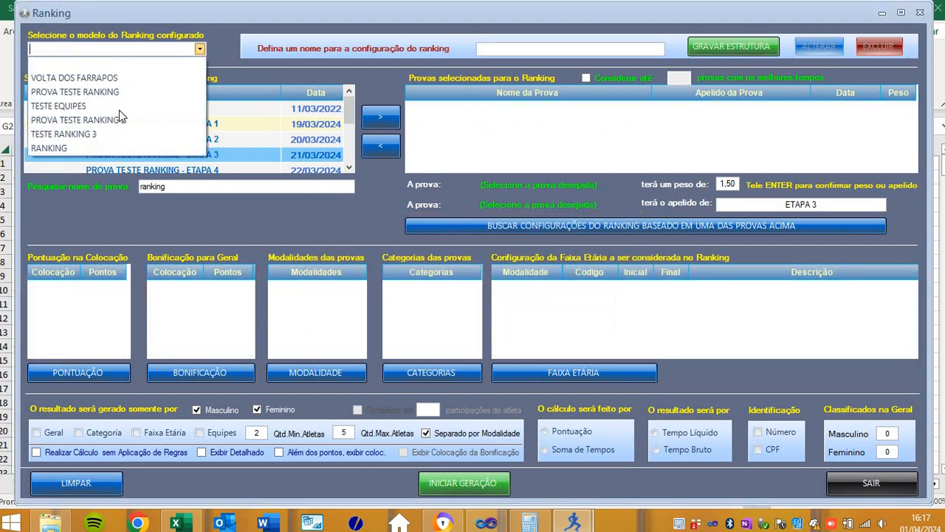
{"action": "left_click", "coordinate": [85, 151]}
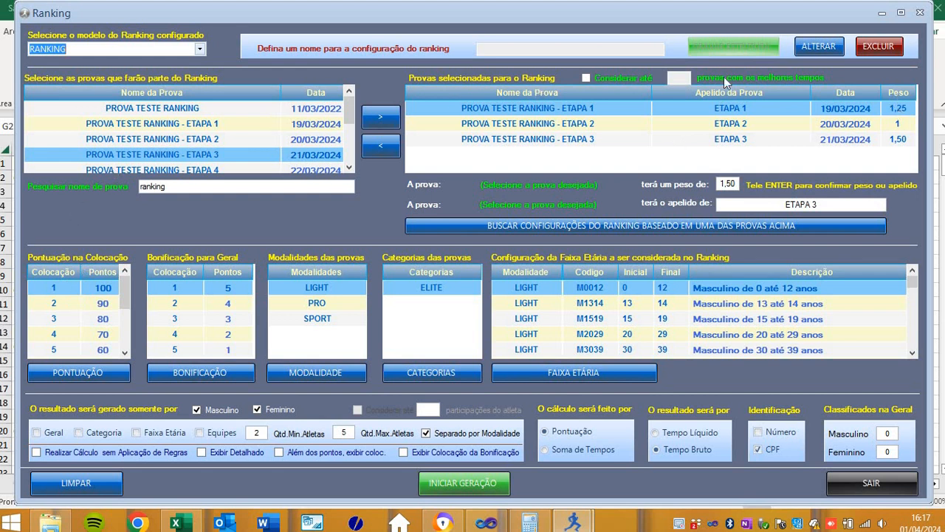
- Review each chosen stage's weight and nickname and the overall bonus table, and browse further down the available stages
{"action": "left_click", "coordinate": [874, 139]}
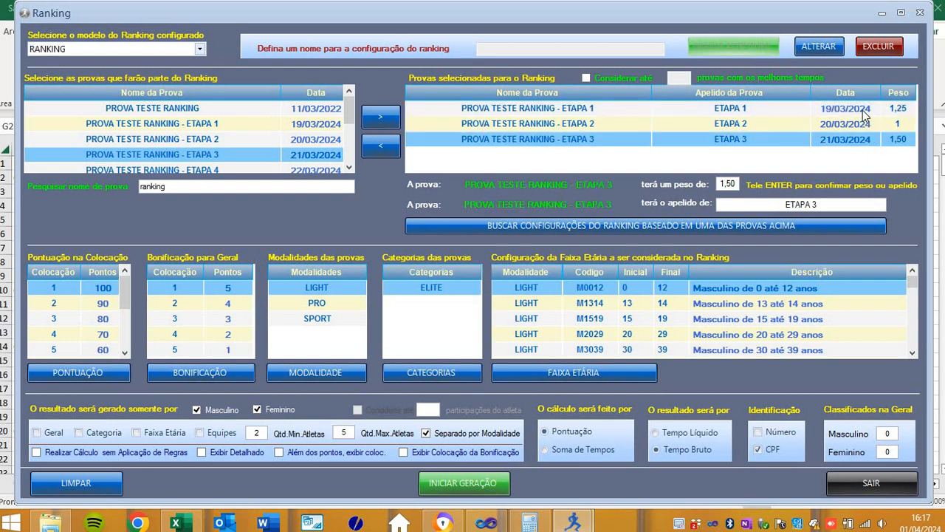
{"action": "left_click", "coordinate": [877, 108]}
{"action": "left_click", "coordinate": [873, 124]}
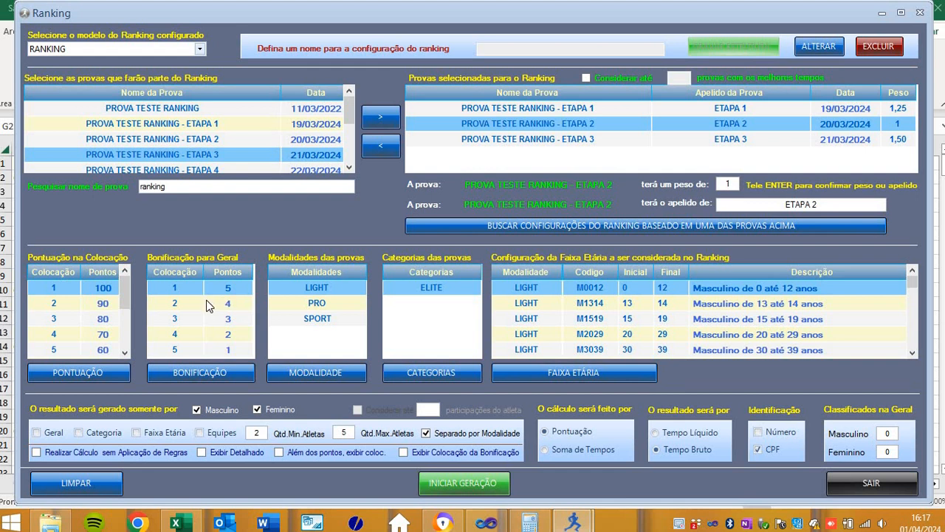
{"action": "left_click", "coordinate": [231, 318]}
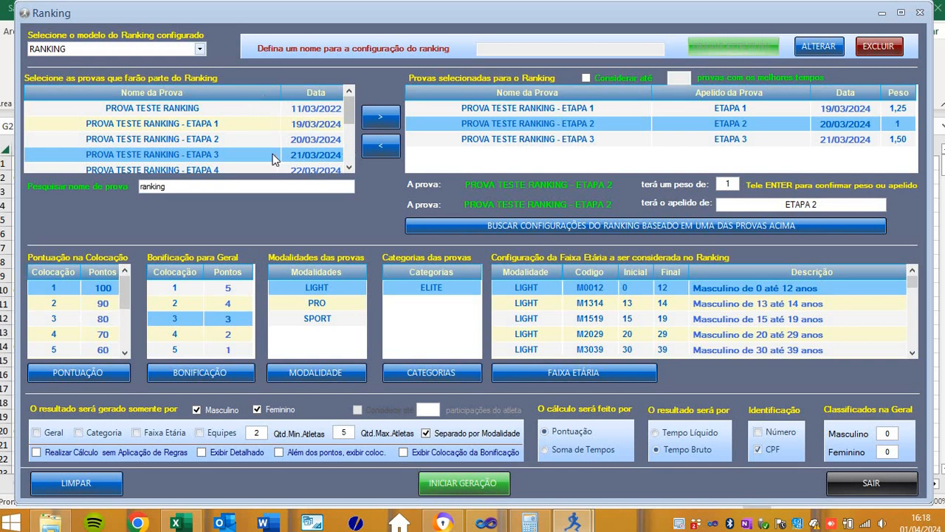
{"action": "left_click", "coordinate": [350, 167]}
{"action": "left_click", "coordinate": [349, 168]}
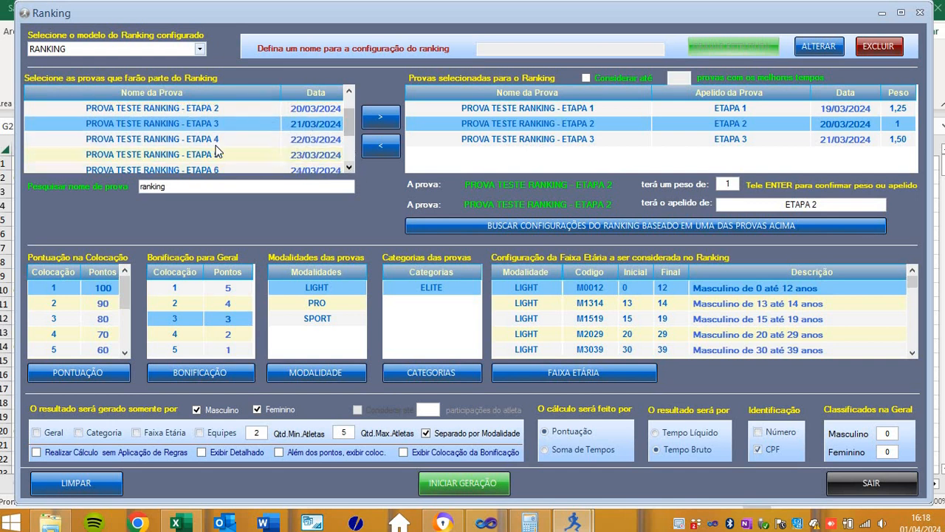
- Add PROVA TESTE RANKING - ETAPA 4 and PROVA TESTE RANKING - ETAPA 5 to the stages selected for the ranking
{"action": "left_click", "coordinate": [214, 143]}
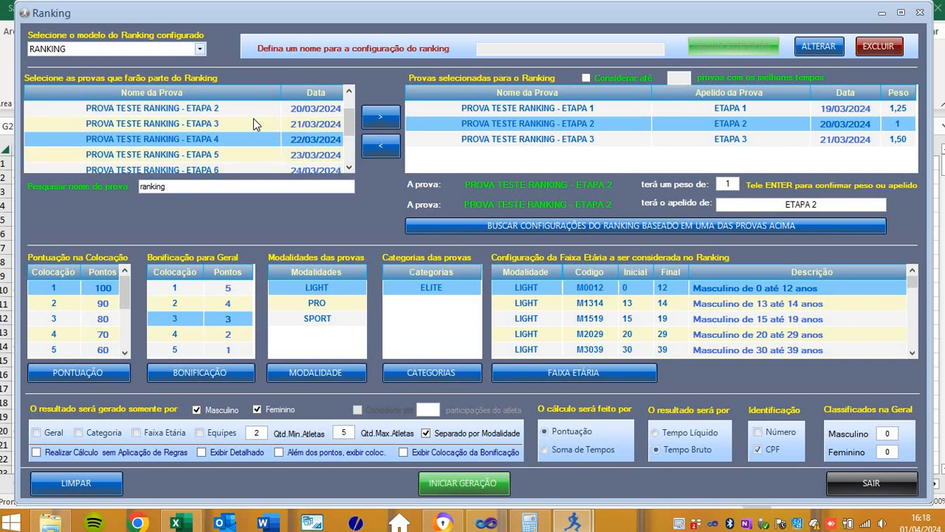
{"action": "left_click", "coordinate": [380, 120]}
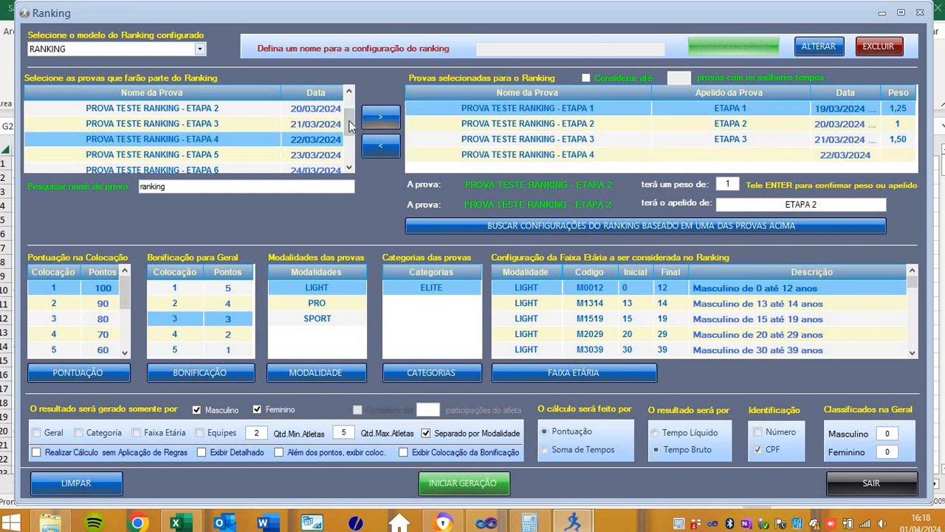
{"action": "left_click", "coordinate": [251, 155]}
{"action": "left_click", "coordinate": [378, 118]}
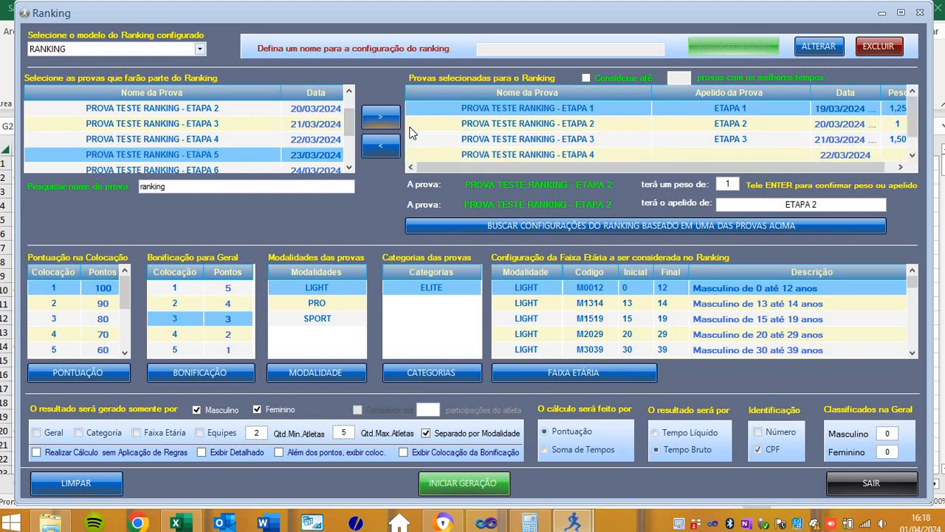
{"action": "mouse_move", "coordinate": [912, 104]}
{"action": "left_mouse_down"}
{"action": "mouse_move", "coordinate": [913, 150]}
{"action": "mouse_move", "coordinate": [918, 107]}
{"action": "left_mouse_up"}
{"action": "left_click_drag", "start_coordinate": [912, 110], "coordinate": [913, 137]}
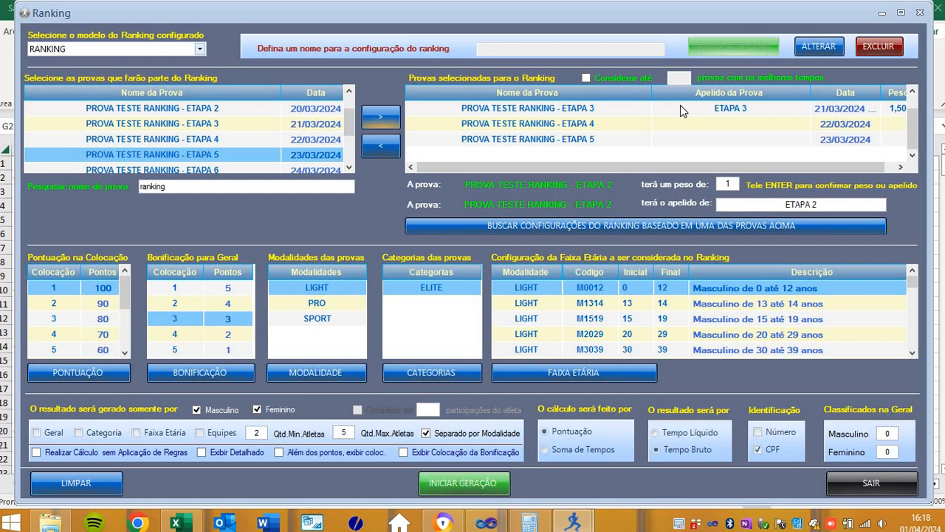
- Limit the ranking to each athlete's best 4 stages
{"action": "left_click", "coordinate": [586, 77]}
{"action": "left_click", "coordinate": [681, 77]}
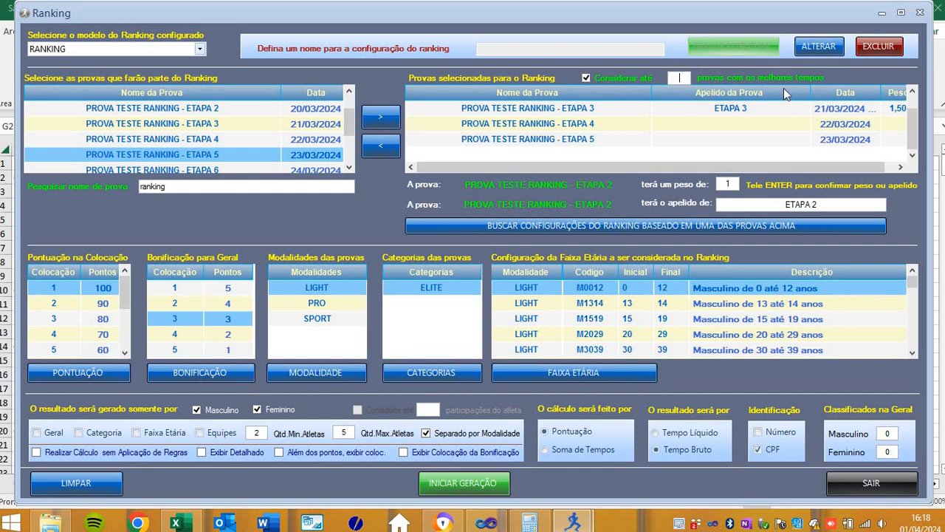
{"action": "type", "text": "4"}
{"action": "mouse_move", "coordinate": [914, 122]}
{"action": "left_mouse_down"}
{"action": "mouse_move", "coordinate": [914, 106]}
{"action": "mouse_move", "coordinate": [913, 124]}
{"action": "left_mouse_up"}
- Save the changes to the RANKING structure with its added stages and best-stage limit, and reload the RANKING model
{"action": "left_click", "coordinate": [819, 47]}
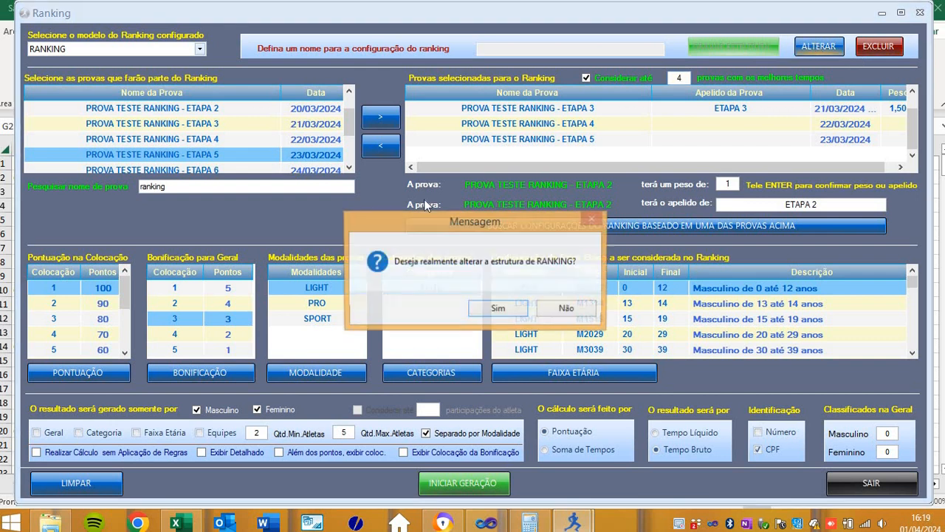
{"action": "left_click", "coordinate": [487, 310]}
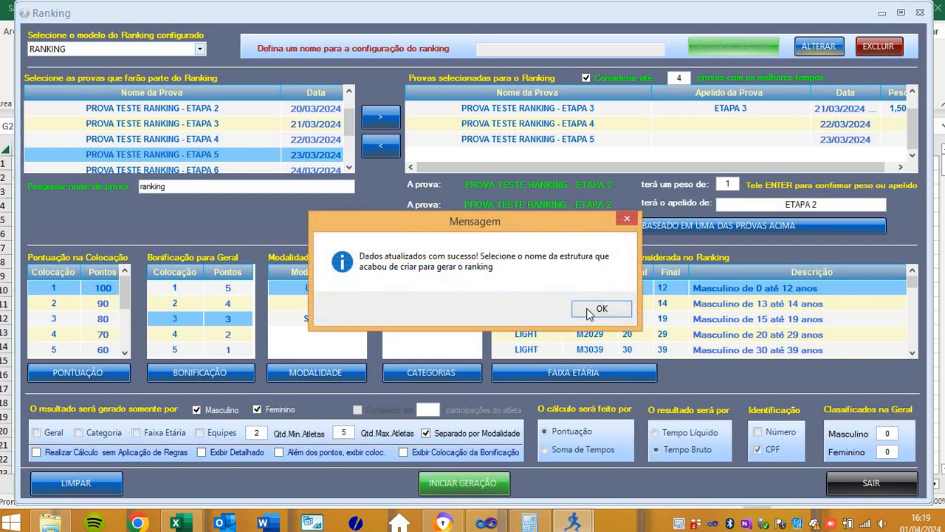
{"action": "left_click", "coordinate": [597, 307]}
{"action": "left_click", "coordinate": [200, 48]}
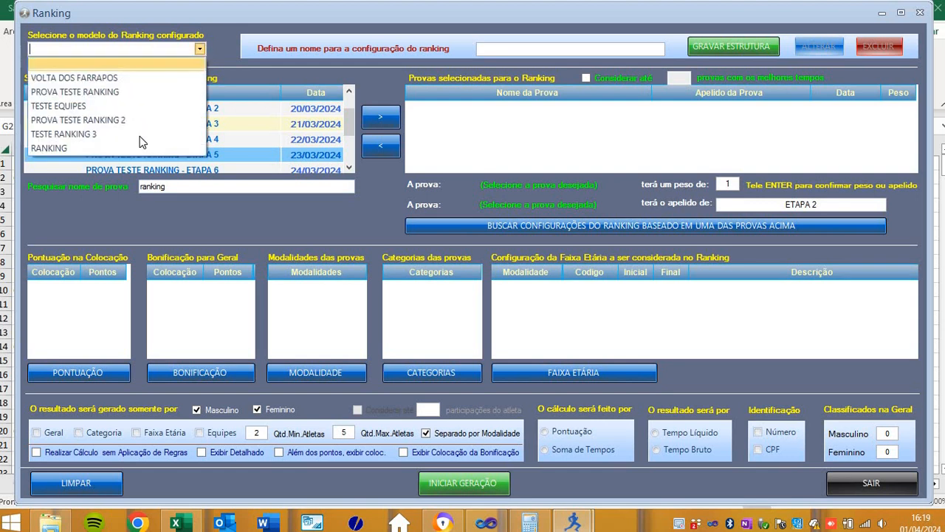
{"action": "left_click", "coordinate": [125, 151]}
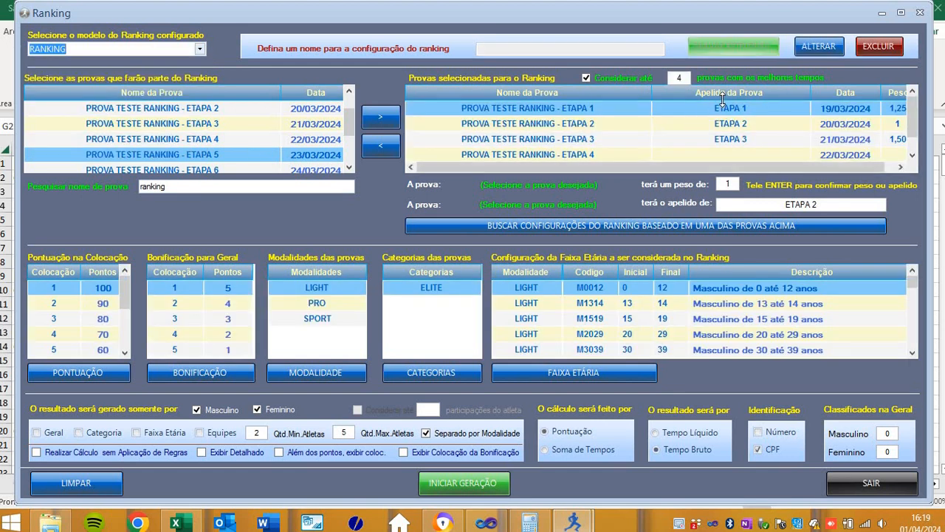
- Generate the ranking by Faixa Etária and widen the Descrição Faixa column to show the full age-group names
{"action": "left_click", "coordinate": [149, 435]}
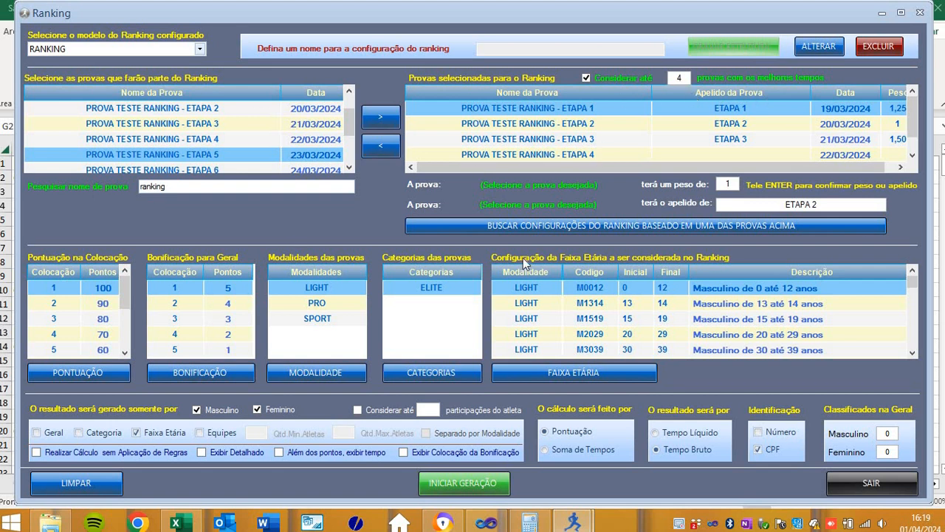
{"action": "left_click", "coordinate": [487, 476]}
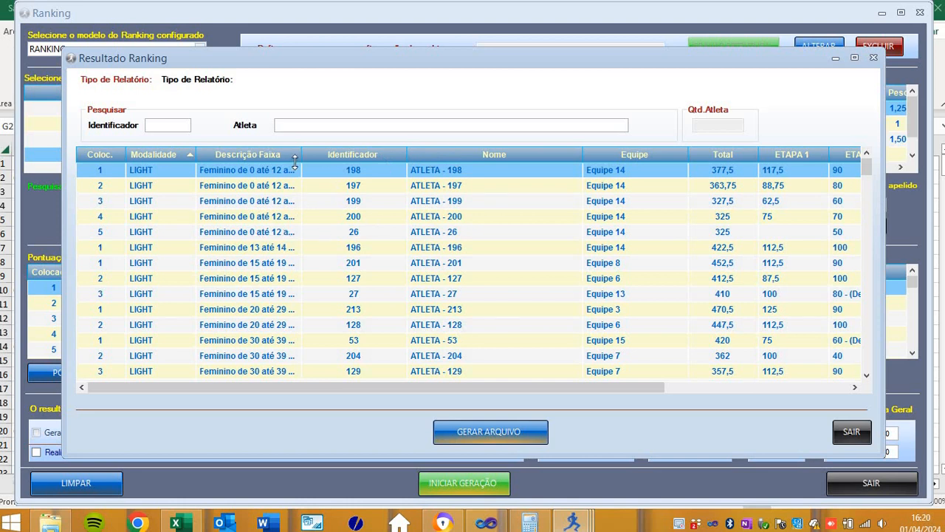
{"action": "left_click_drag", "start_coordinate": [302, 154], "coordinate": [340, 155]}
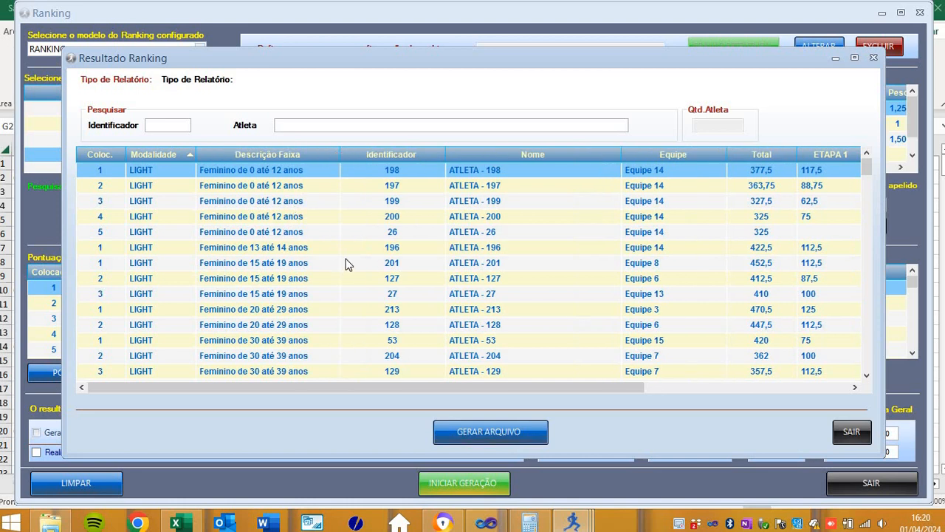
- Export the age-group ranking results to a file and close the results window
{"action": "left_click", "coordinate": [478, 431]}
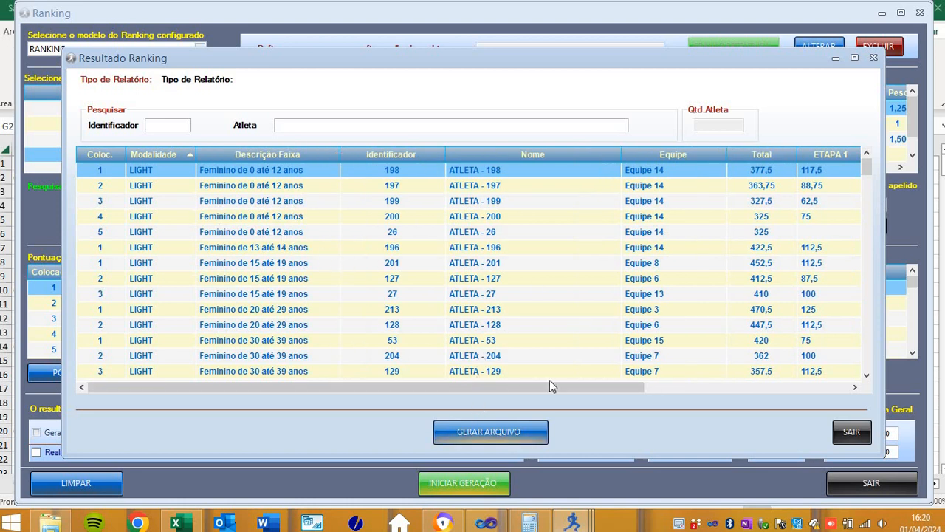
{"action": "left_click", "coordinate": [586, 314]}
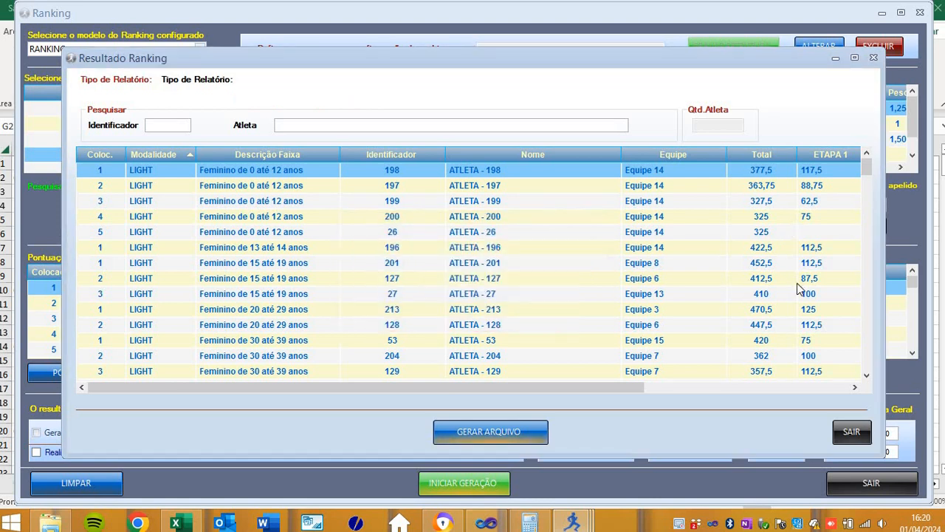
{"action": "left_click", "coordinate": [849, 433]}
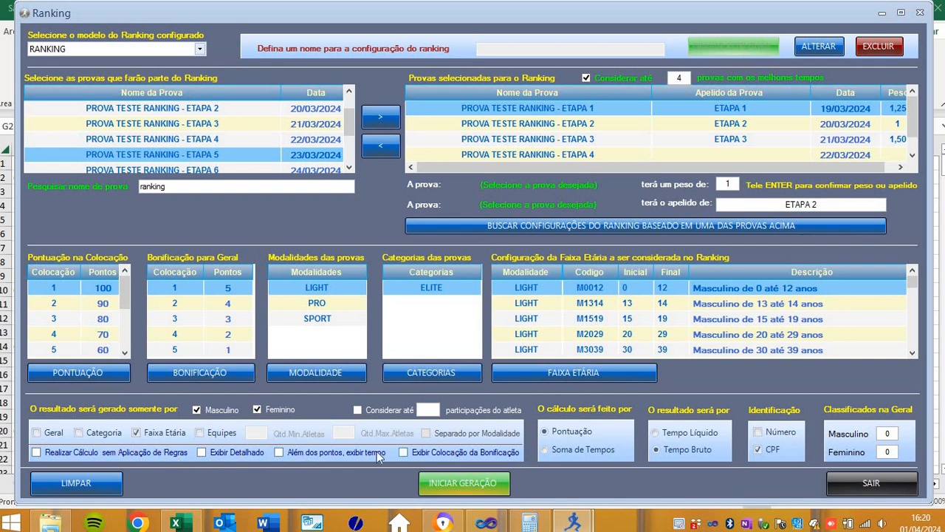
- Enable the detailed display, times alongside points and the bonus placement, and generate the ranking again
{"action": "left_click", "coordinate": [221, 451]}
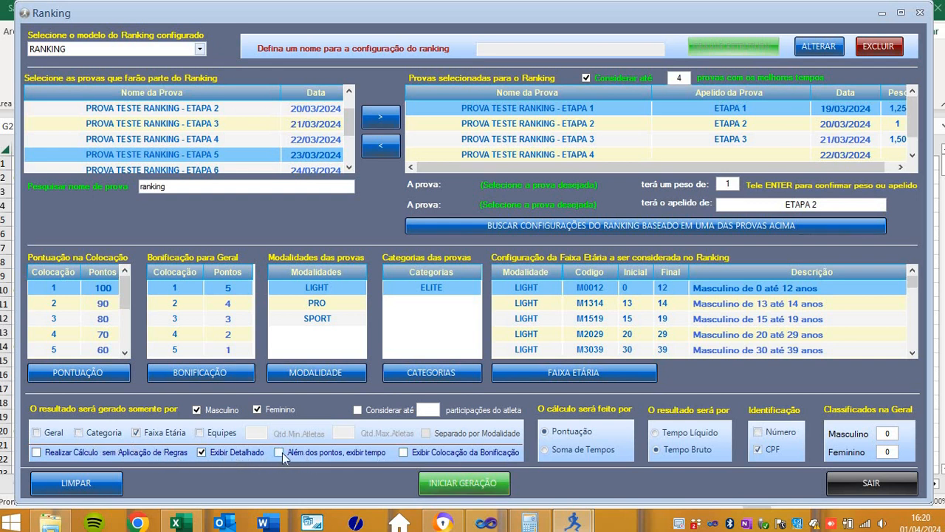
{"action": "left_click", "coordinate": [278, 451]}
{"action": "left_click", "coordinate": [416, 453]}
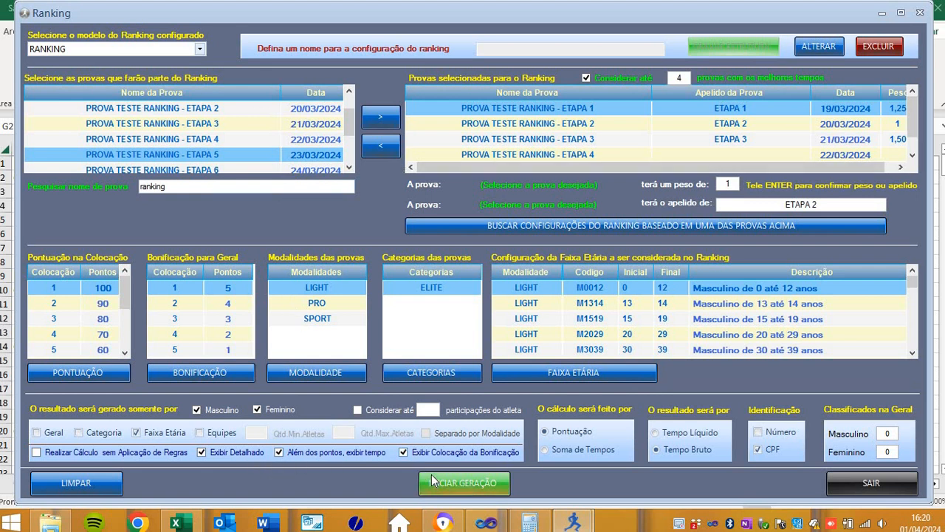
{"action": "left_click", "coordinate": [452, 489]}
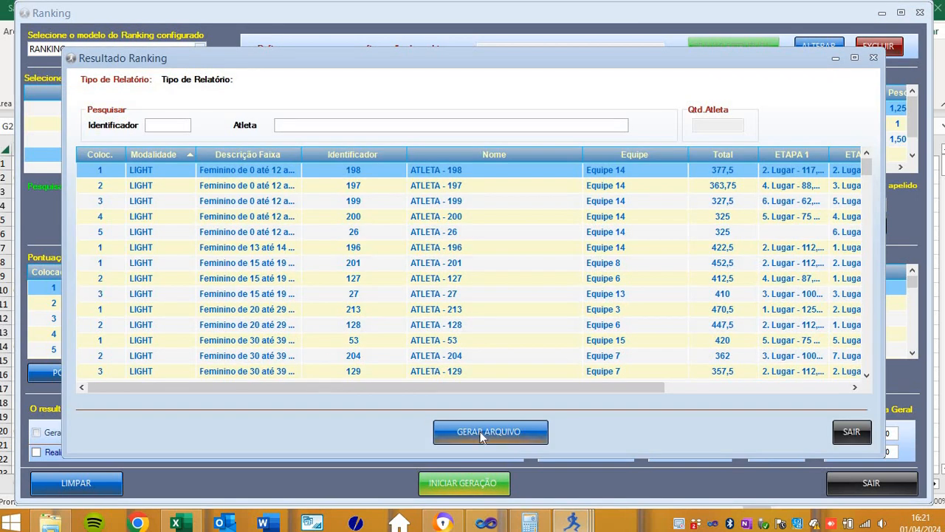
- Export the detailed ranking results to a file and close the results window
{"action": "left_click", "coordinate": [481, 433]}
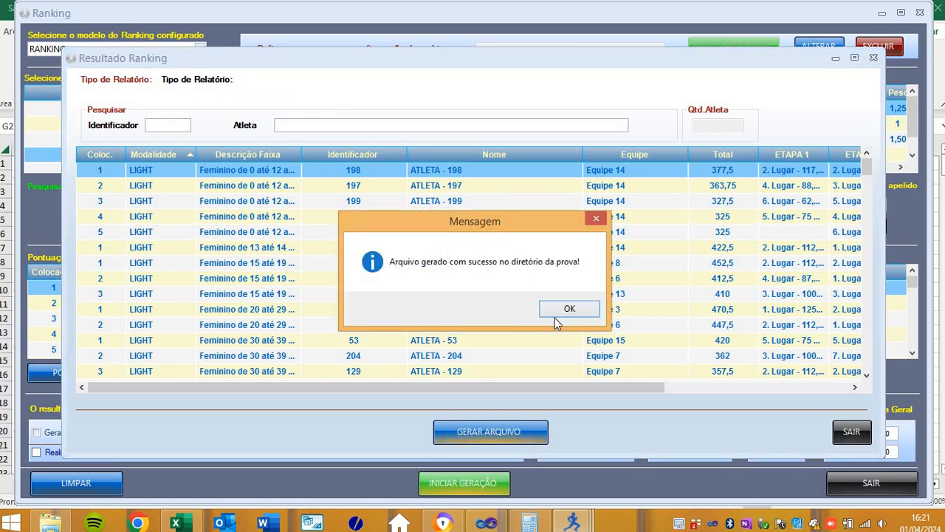
{"action": "left_click", "coordinate": [565, 309]}
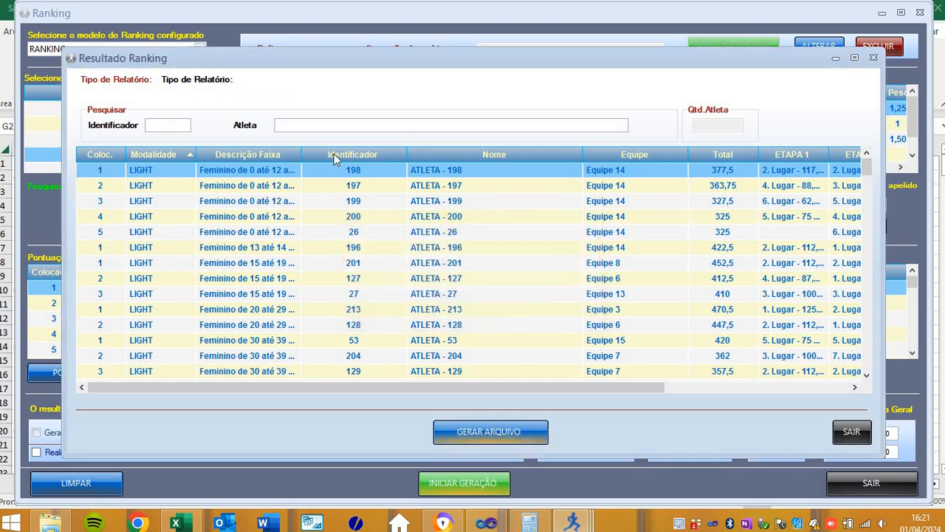
{"action": "left_click", "coordinate": [852, 431]}
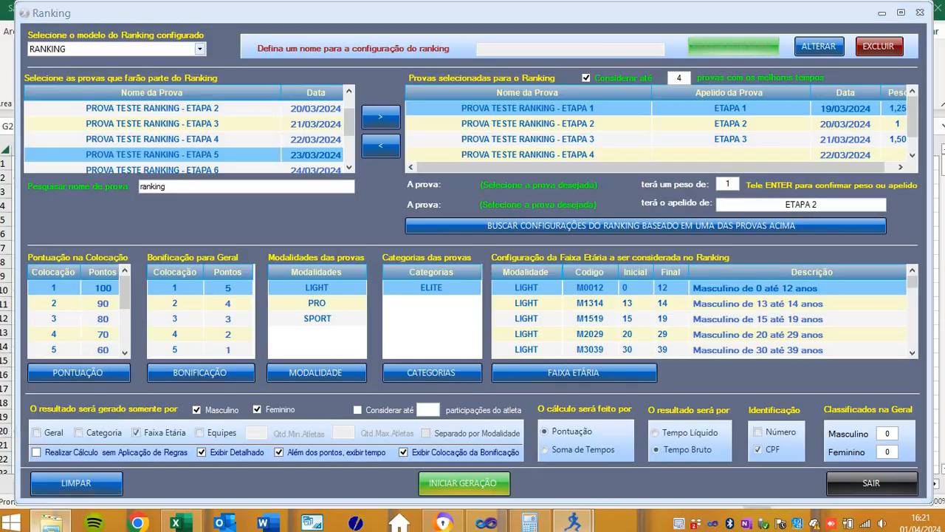
- Open RANKING_162103 from the PROVA TESTE RANKING - ETAPA 1 folder in Excel and maximize its window
{"action": "left_click", "coordinate": [50, 522]}
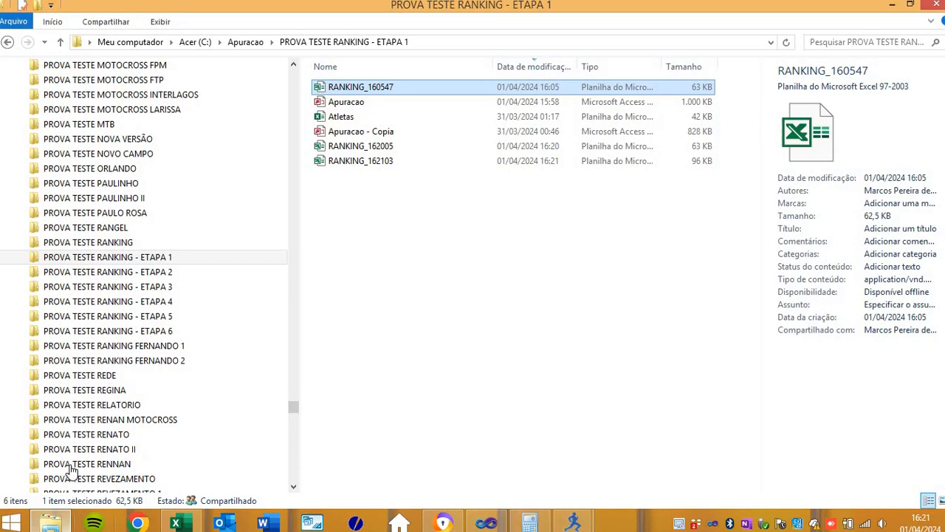
{"action": "left_click", "coordinate": [140, 257]}
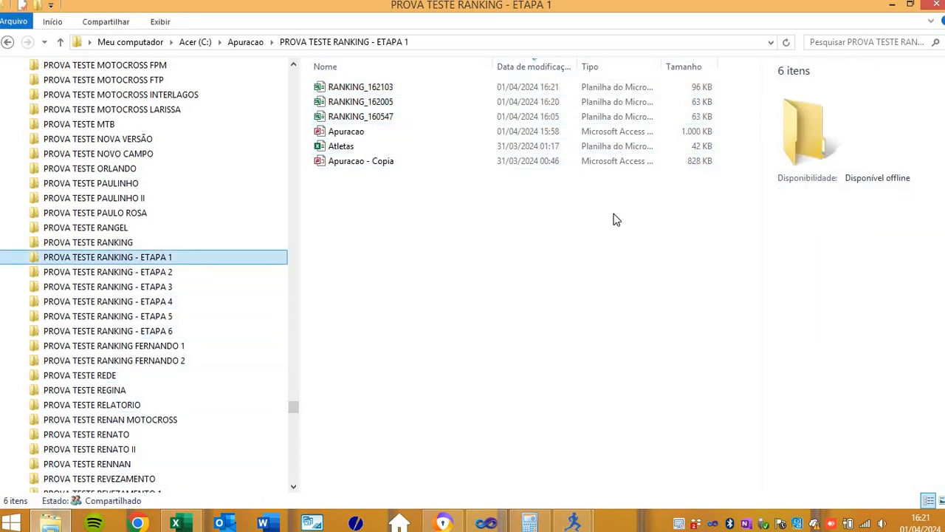
{"action": "double_click", "coordinate": [374, 88]}
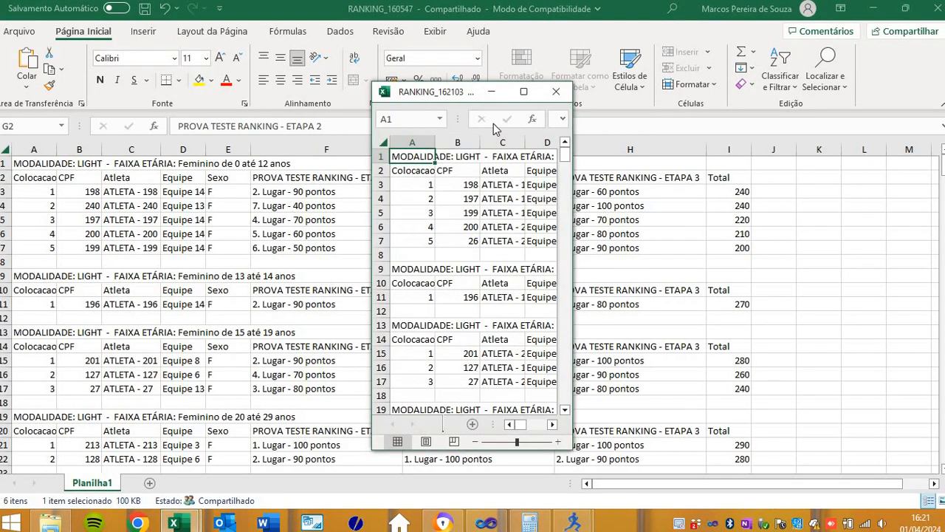
{"action": "left_click", "coordinate": [523, 92]}
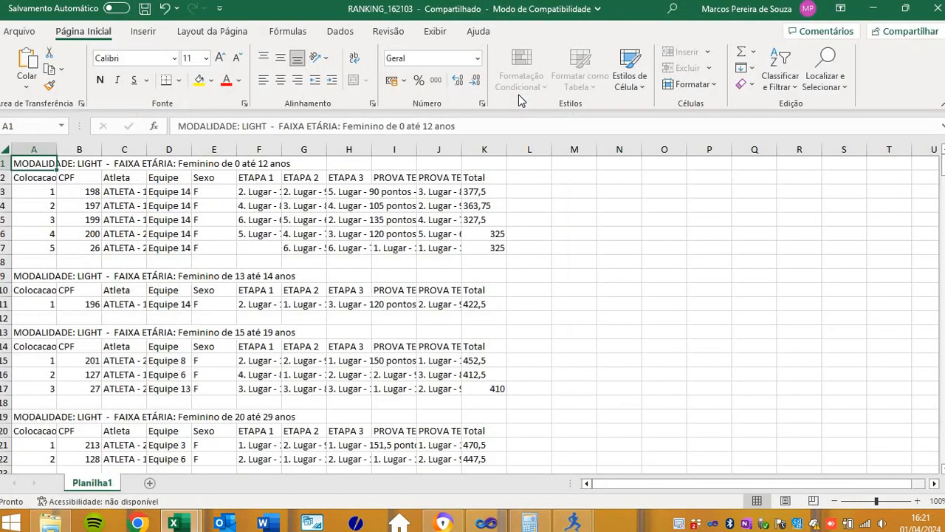
- Auto-fit the ETAPA 1, ETAPA 2 and ETAPA 3 columns to their contents
{"action": "double_click", "coordinate": [285, 148]}
{"action": "left_click", "coordinate": [271, 178]}
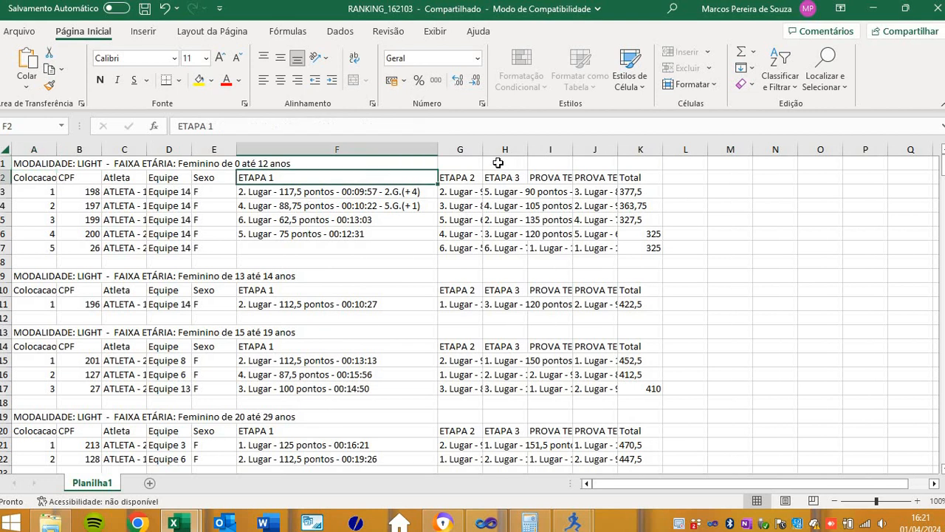
{"action": "double_click", "coordinate": [482, 148]}
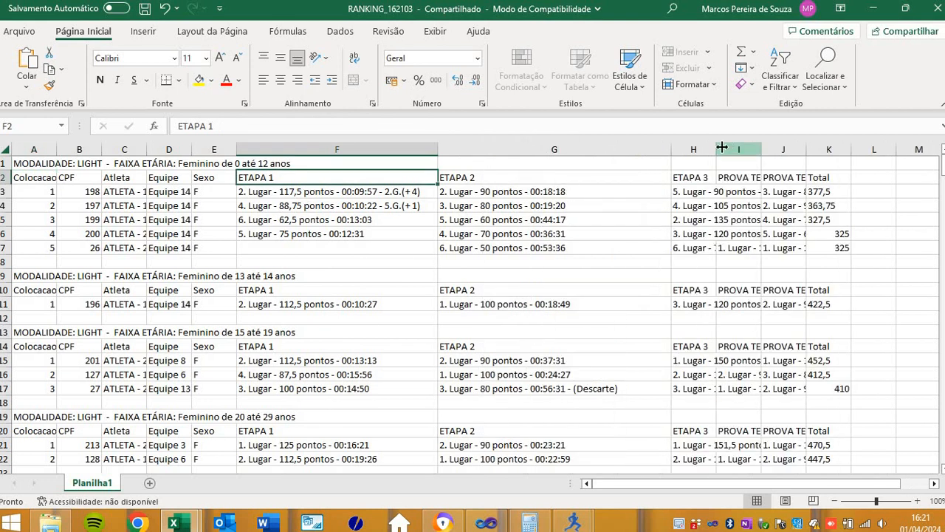
{"action": "double_click", "coordinate": [716, 149]}
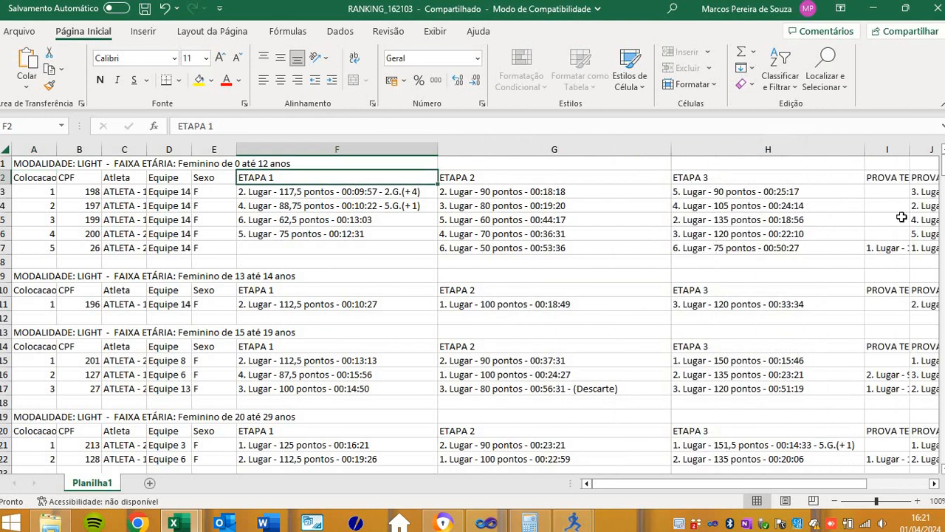
- Auto-fit the PROVA TESTE RANKING - ETAPA 4 and PROVA TESTE RANKING - ETAPA 5 columns to their contents
{"action": "left_click", "coordinate": [935, 482]}
{"action": "left_click", "coordinate": [934, 482]}
{"action": "left_click", "coordinate": [934, 482]}
{"action": "left_click", "coordinate": [934, 482]}
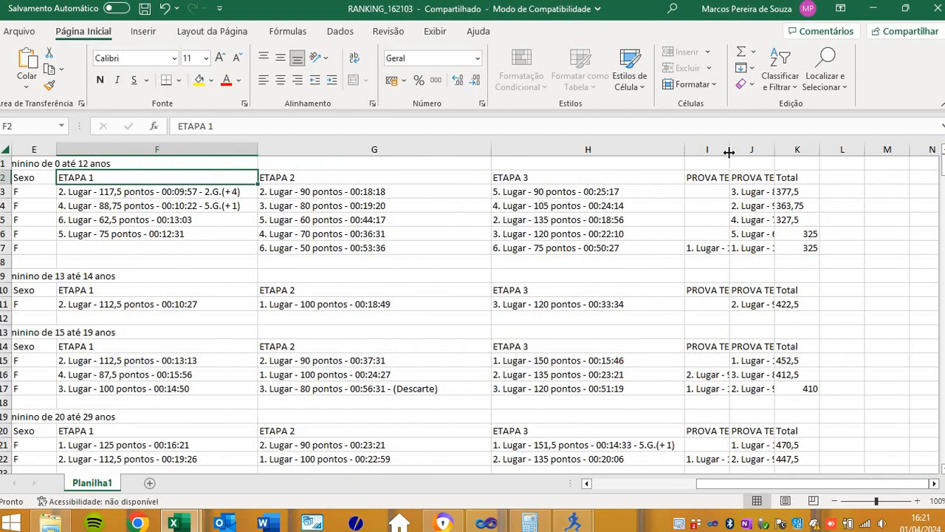
{"action": "double_click", "coordinate": [732, 150]}
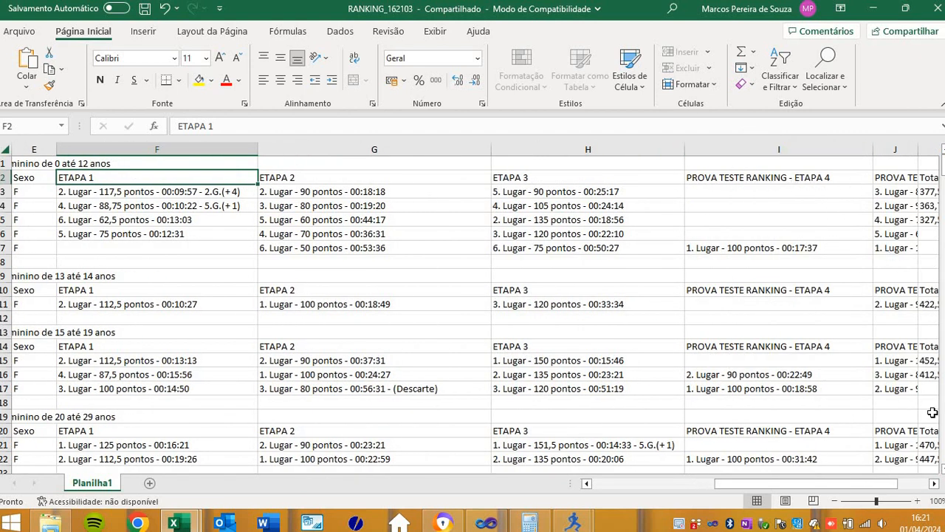
{"action": "left_click", "coordinate": [934, 483]}
{"action": "left_click", "coordinate": [934, 483]}
{"action": "left_click", "coordinate": [935, 483]}
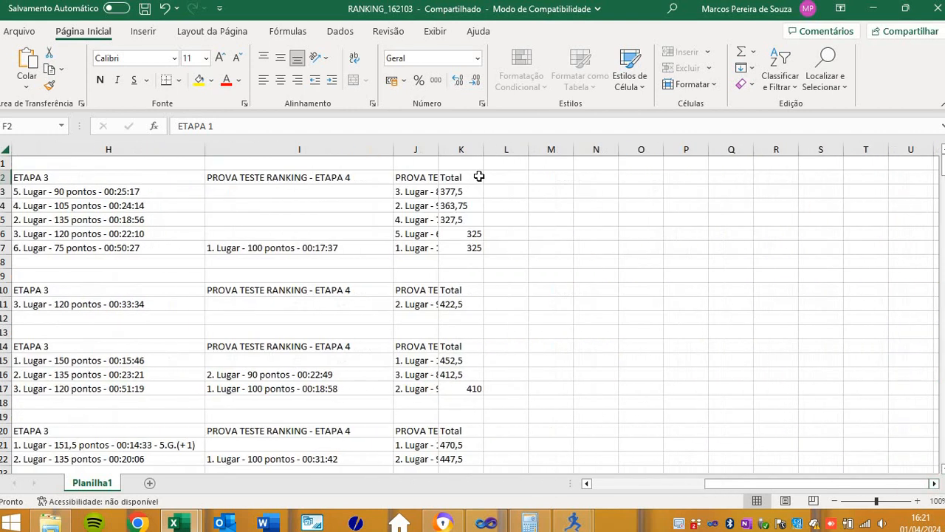
{"action": "double_click", "coordinate": [439, 150]}
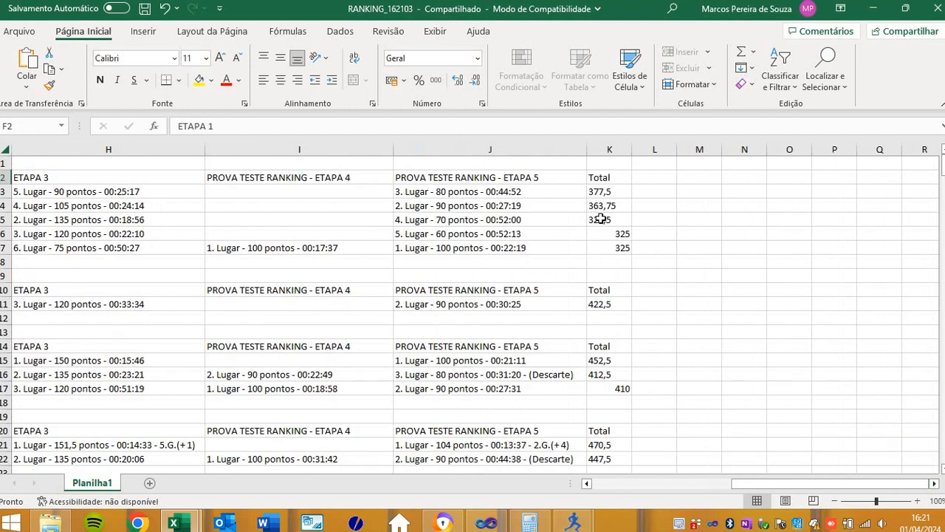
- Insert a copy of the Total column before the Atleta column and auto-fit the Atleta column to its contents
{"action": "left_click", "coordinate": [602, 149]}
{"action": "key", "text": "ctrl+c"}
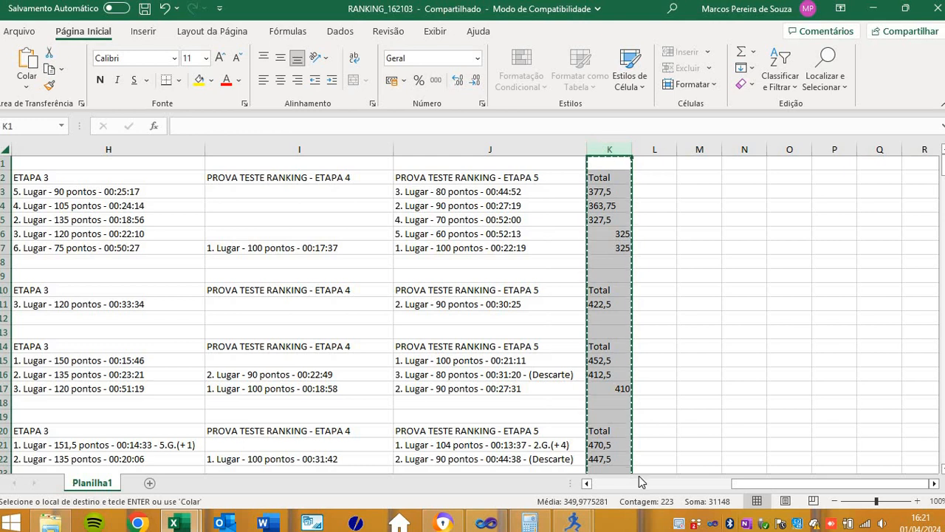
{"action": "left_click", "coordinate": [633, 483]}
{"action": "left_click_drag", "start_coordinate": [632, 482], "coordinate": [620, 481]}
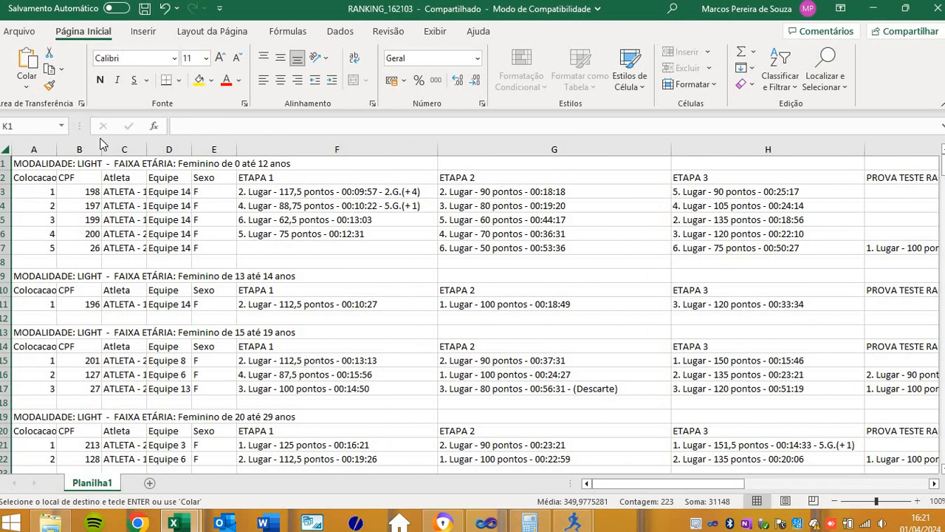
{"action": "left_click", "coordinate": [125, 149]}
{"action": "right_click", "coordinate": [125, 149]}
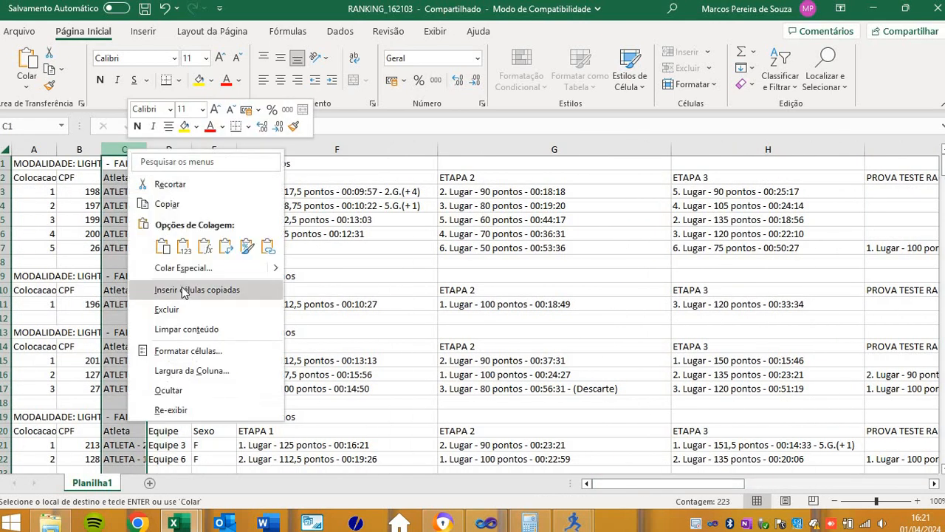
{"action": "left_click", "coordinate": [185, 293]}
{"action": "left_click", "coordinate": [214, 290]}
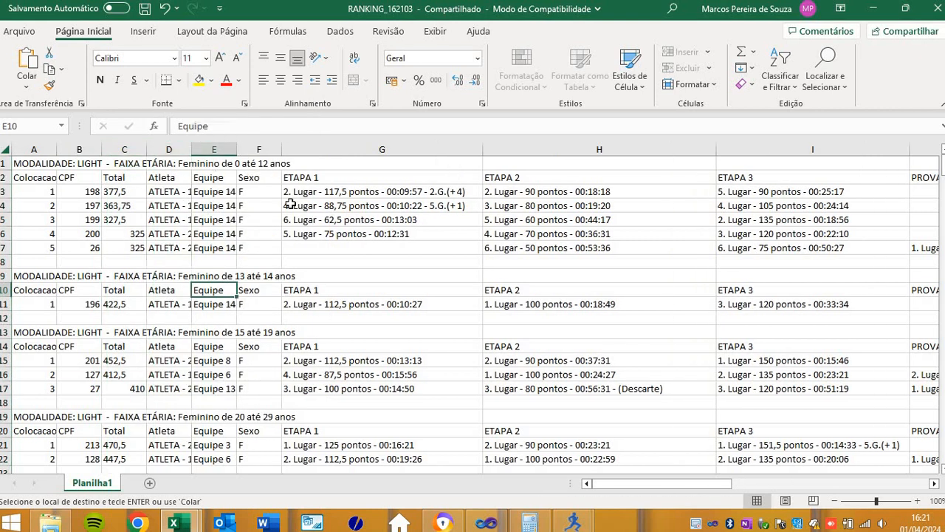
{"action": "double_click", "coordinate": [190, 149]}
{"action": "left_click", "coordinate": [443, 221]}
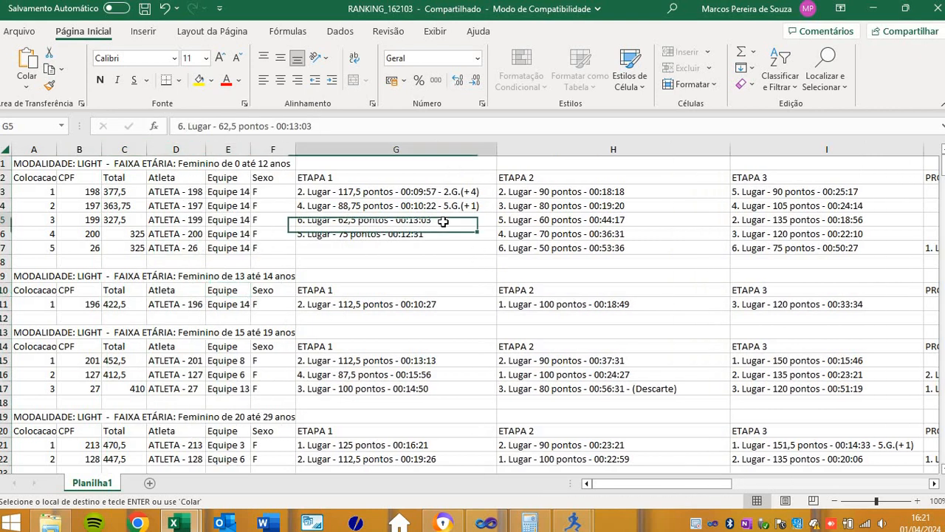
- Review the first-placed athlete's Total, ETAPA 1 and ETAPA 2 results in the LIGHT Feminino de 0 até 12 anos group
{"action": "left_click", "coordinate": [369, 193]}
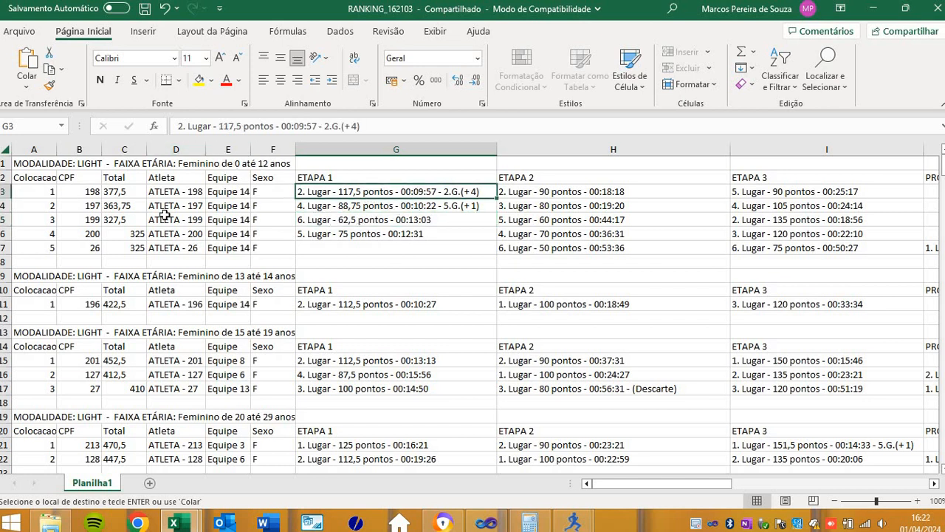
{"action": "left_click", "coordinate": [118, 192]}
{"action": "left_click", "coordinate": [336, 196]}
{"action": "left_click", "coordinate": [535, 190]}
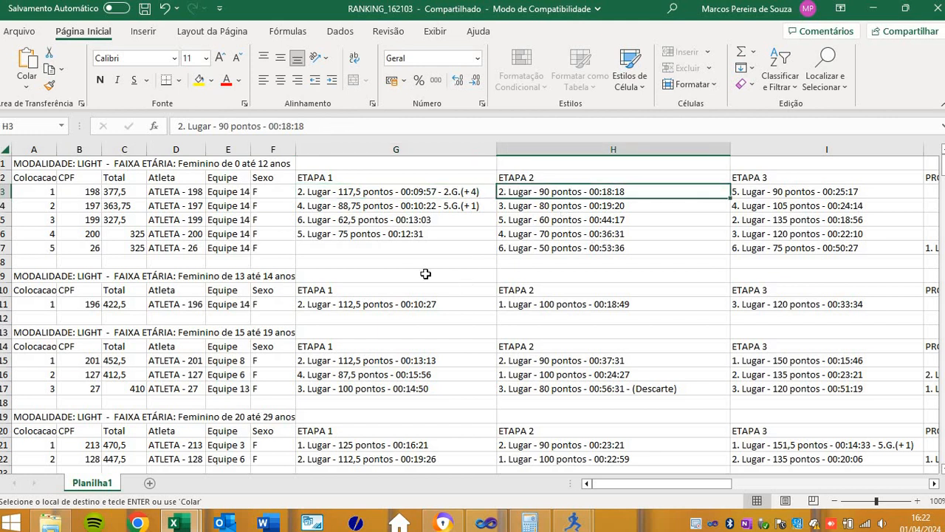
{"action": "left_click", "coordinate": [452, 195]}
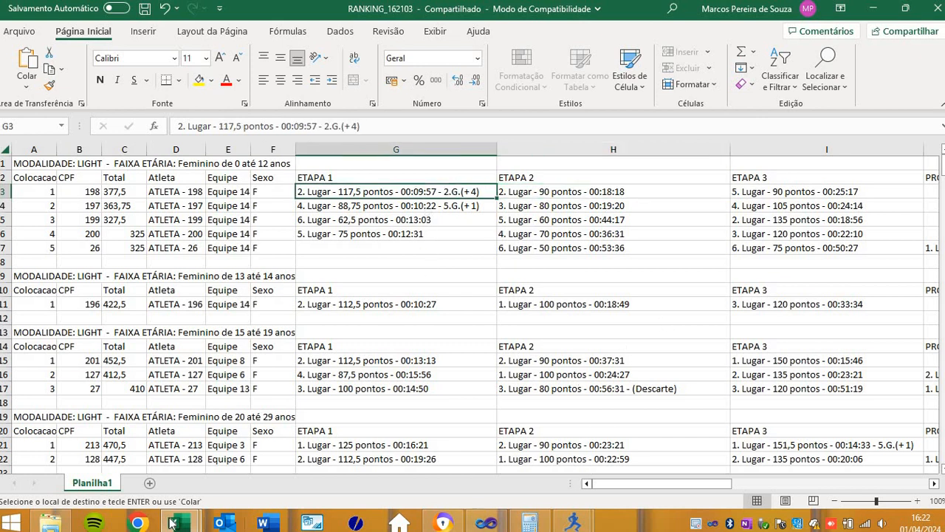
- Compare the Ranking configuration window with the RANKING_162103 spreadsheet, opening the Calculator along the way, and return to the spreadsheet
{"action": "left_click", "coordinate": [573, 523]}
{"action": "left_click", "coordinate": [647, 468]}
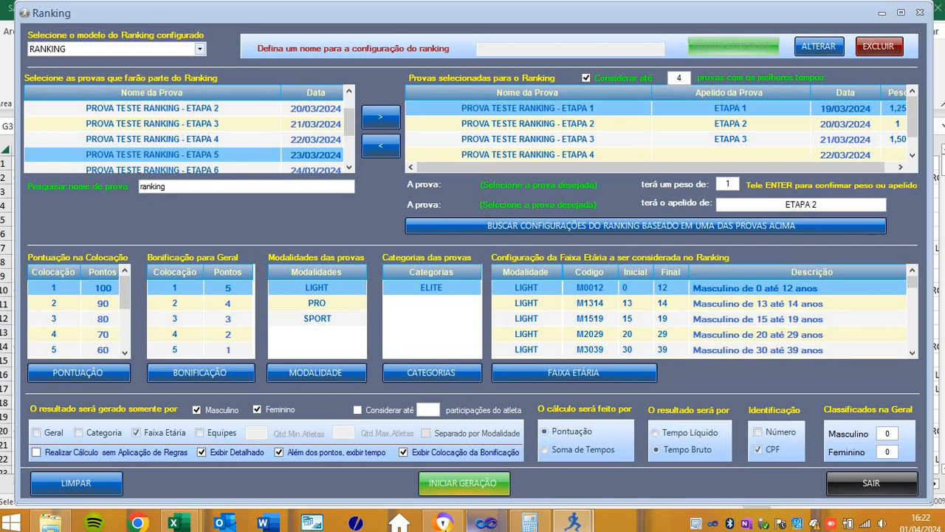
{"action": "left_click", "coordinate": [183, 525]}
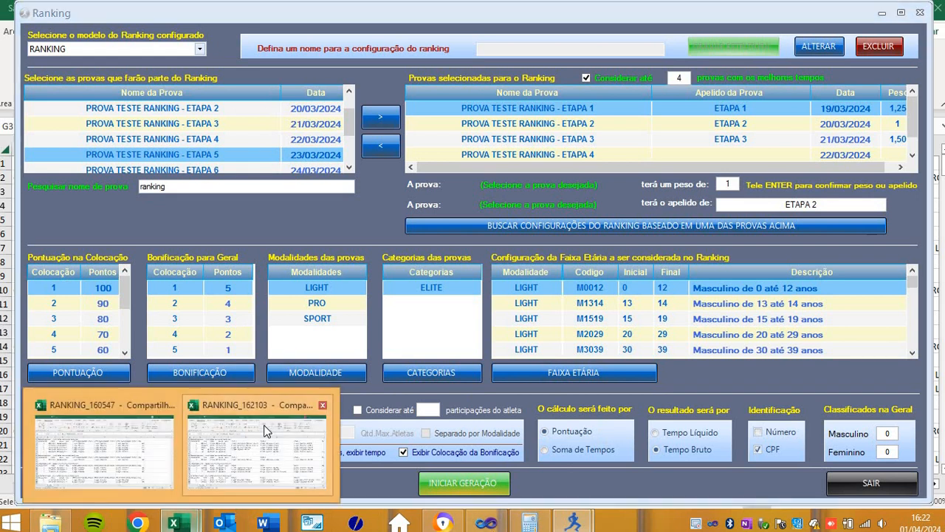
{"action": "left_click", "coordinate": [264, 424]}
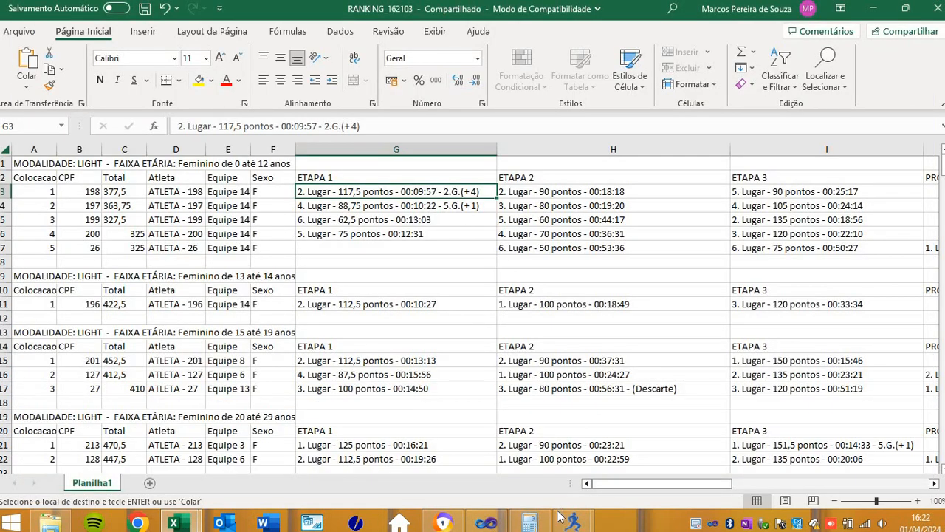
{"action": "mouse_move", "coordinate": [573, 521]}
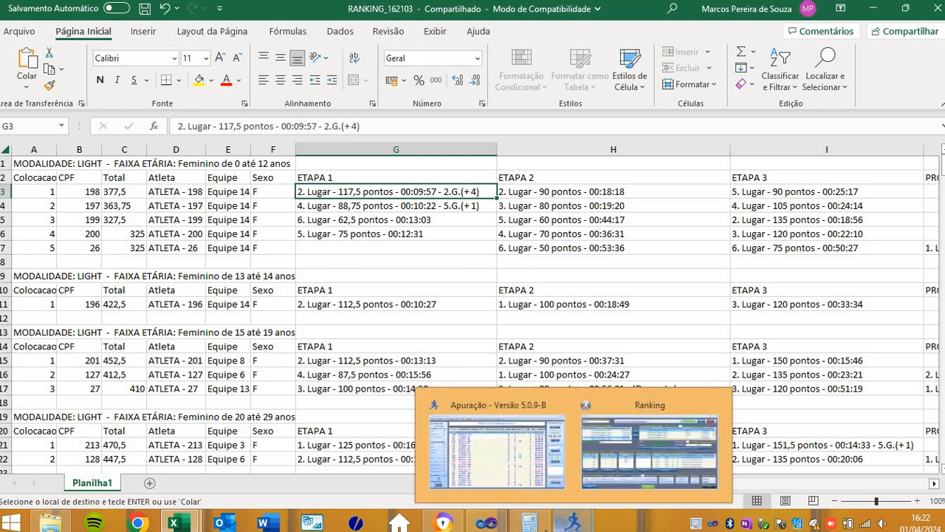
{"action": "left_click", "coordinate": [529, 523]}
{"action": "mouse_move", "coordinate": [573, 521]}
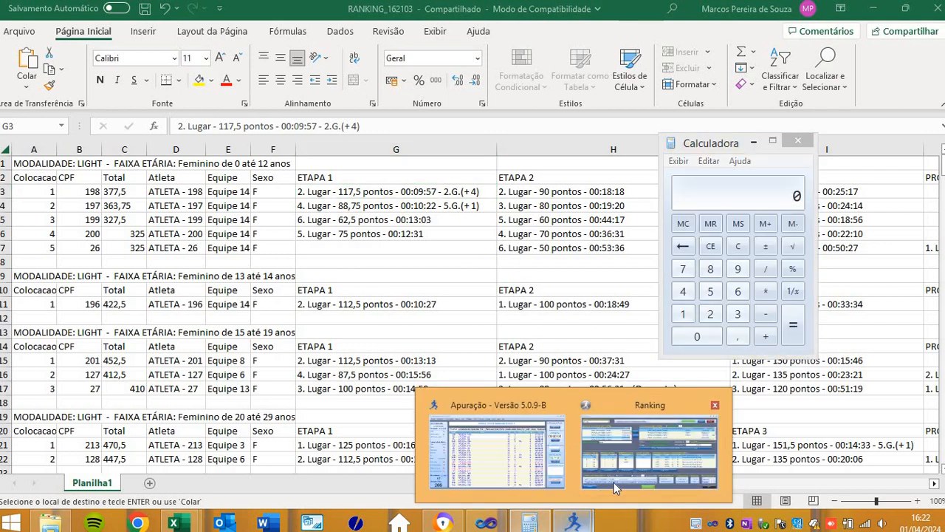
{"action": "left_click", "coordinate": [613, 482]}
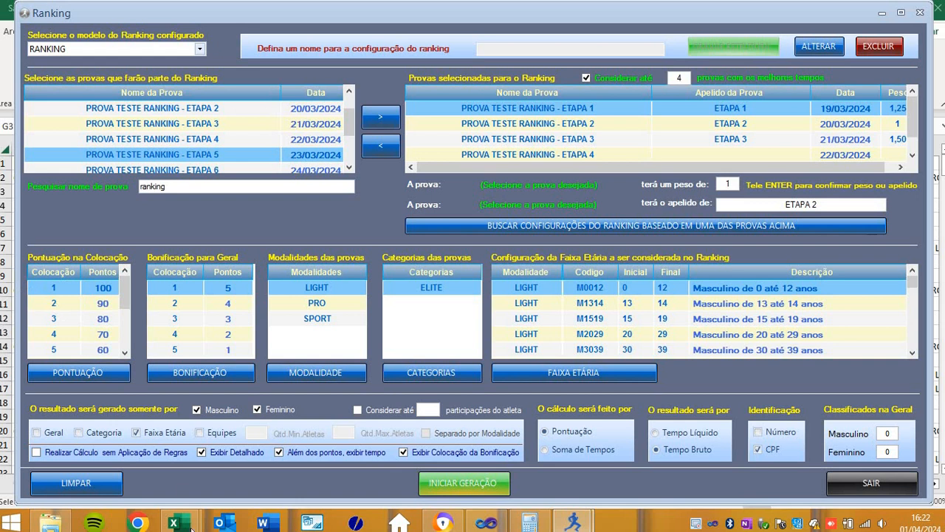
{"action": "mouse_move", "coordinate": [174, 522]}
{"action": "mouse_move", "coordinate": [280, 470]}
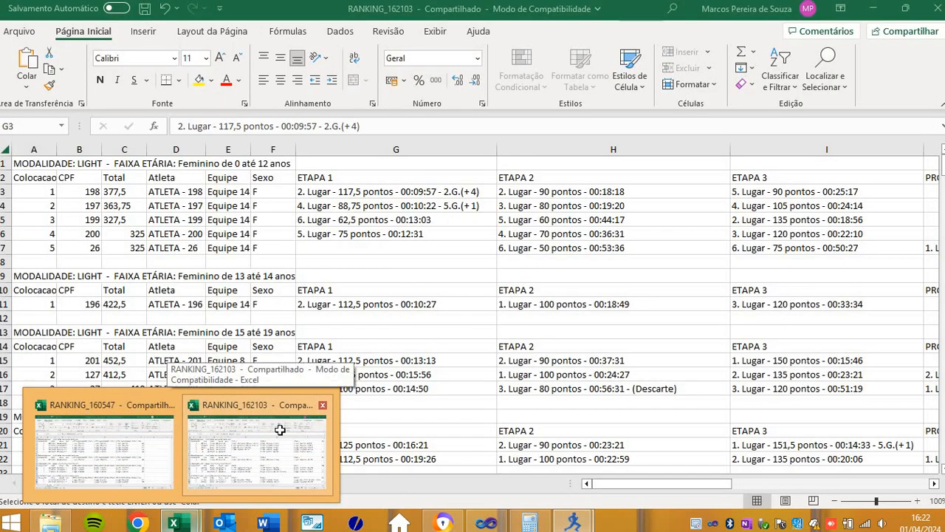
{"action": "left_click", "coordinate": [281, 470]}
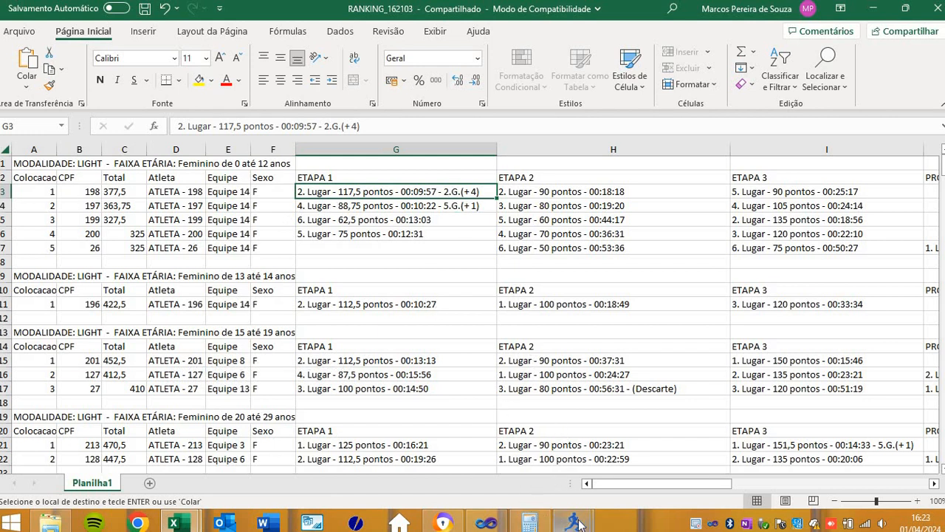
- Switch to the Ranking window and look up the points and the overall bonus defined for second place
{"action": "mouse_move", "coordinate": [575, 523]}
{"action": "left_click", "coordinate": [649, 447]}
{"action": "left_click", "coordinate": [60, 304]}
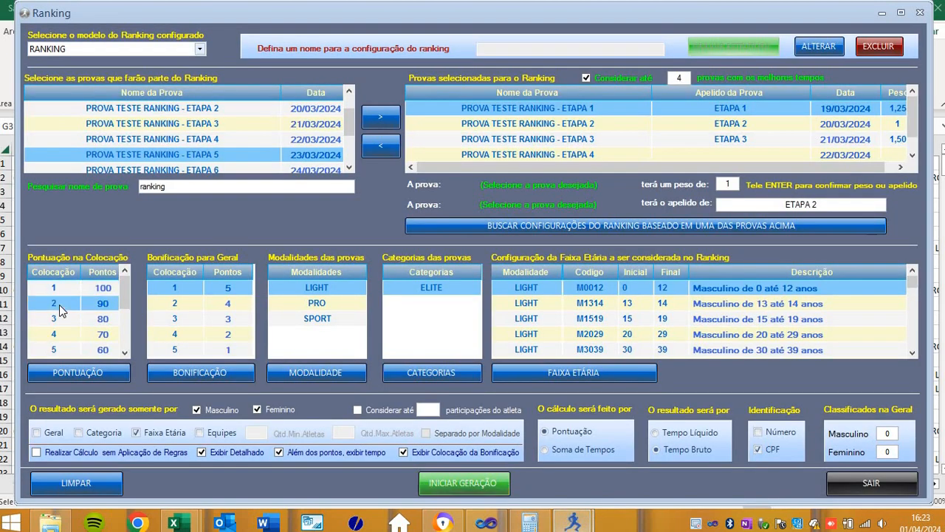
{"action": "left_click", "coordinate": [213, 304]}
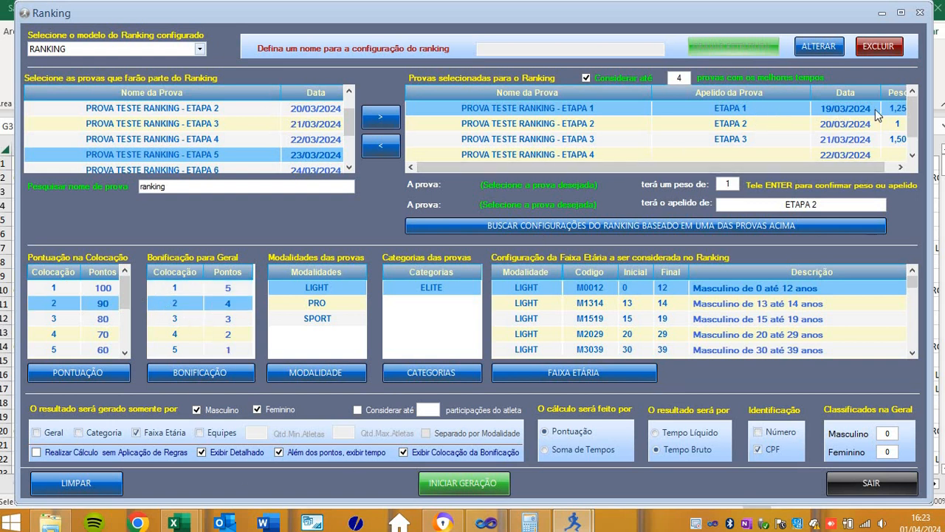
- Calculate 94*1,25 in the Calculator to verify the weighted ETAPA 1 score
{"action": "left_click", "coordinate": [529, 522]}
{"action": "left_click", "coordinate": [737, 247]}
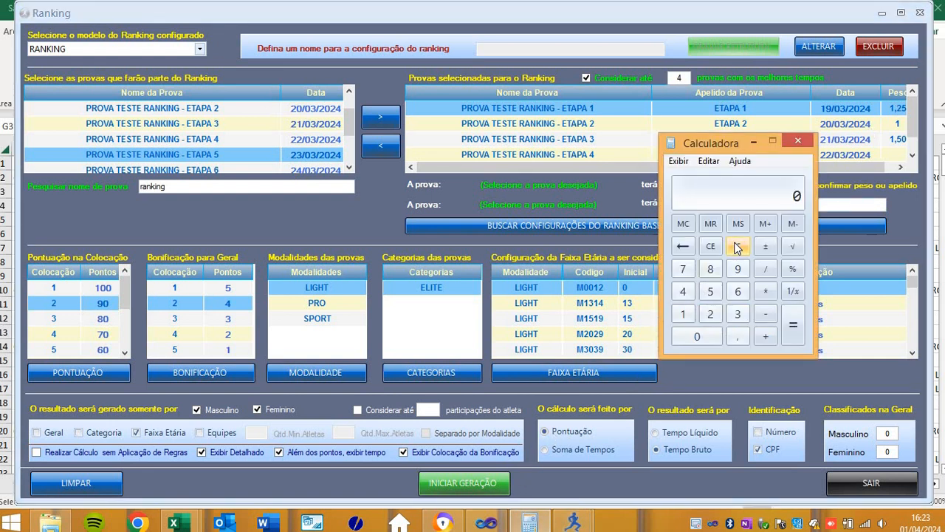
{"action": "type", "text": "94*1,"}
{"action": "type", "text": "25"}
{"action": "key", "text": "Return"}
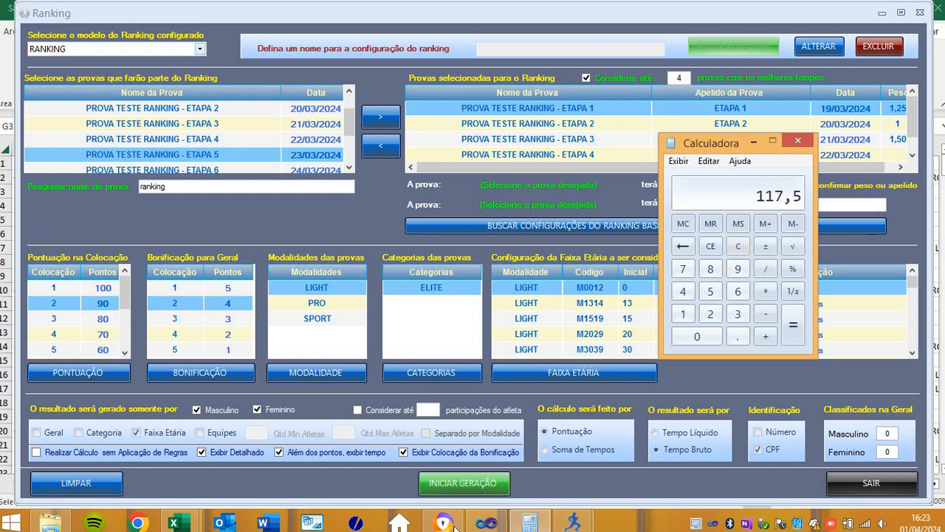
- Return to RANKING_162103 and check the first-placed athlete's ETAPA 1 score and Total in the Feminino de 0 até 12 anos group
{"action": "left_click", "coordinate": [174, 522]}
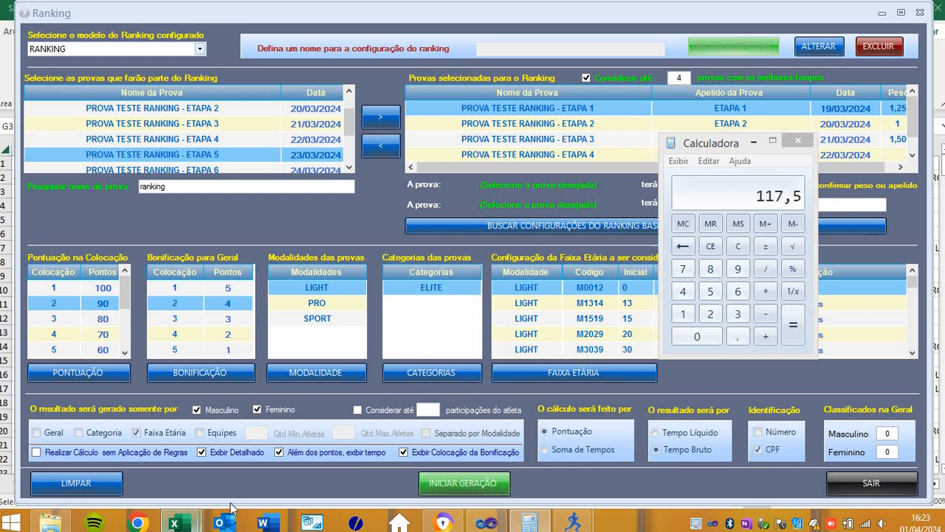
{"action": "left_click", "coordinate": [290, 447]}
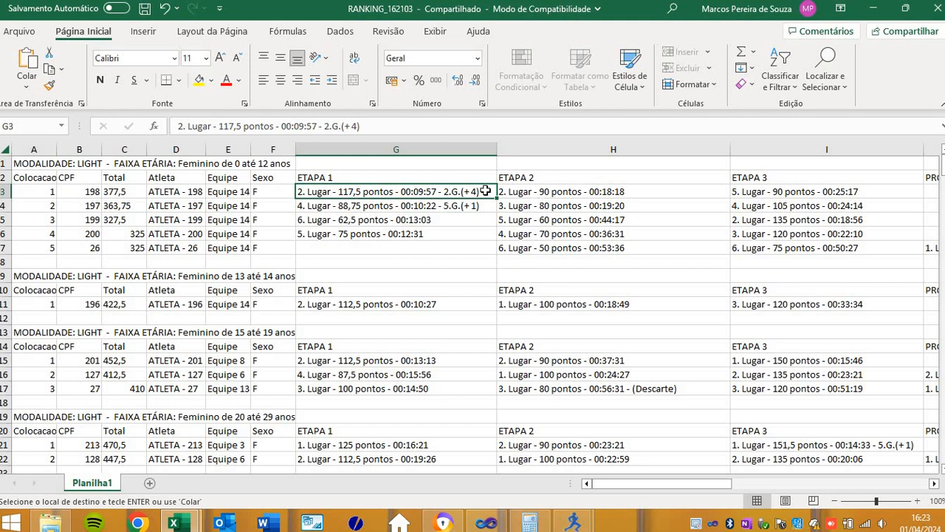
{"action": "left_click", "coordinate": [119, 191]}
- Look through the lower age groups for a result marked Descarte and select the ETAPA 2 one in Feminino de 15 até 19 anos
{"action": "scroll", "coordinate": [332, 222], "scroll_direction": "down", "scroll_amount": 7}
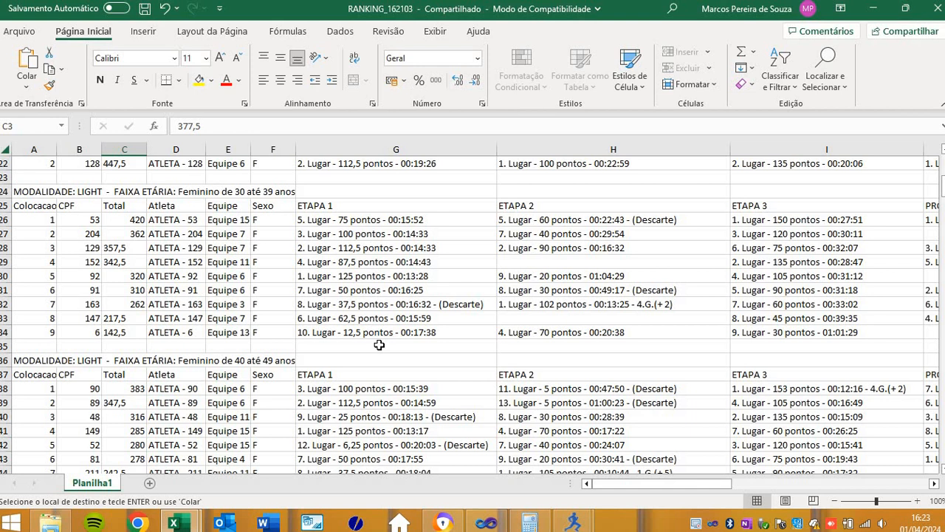
{"action": "scroll", "coordinate": [379, 345], "scroll_direction": "up", "scroll_amount": 3}
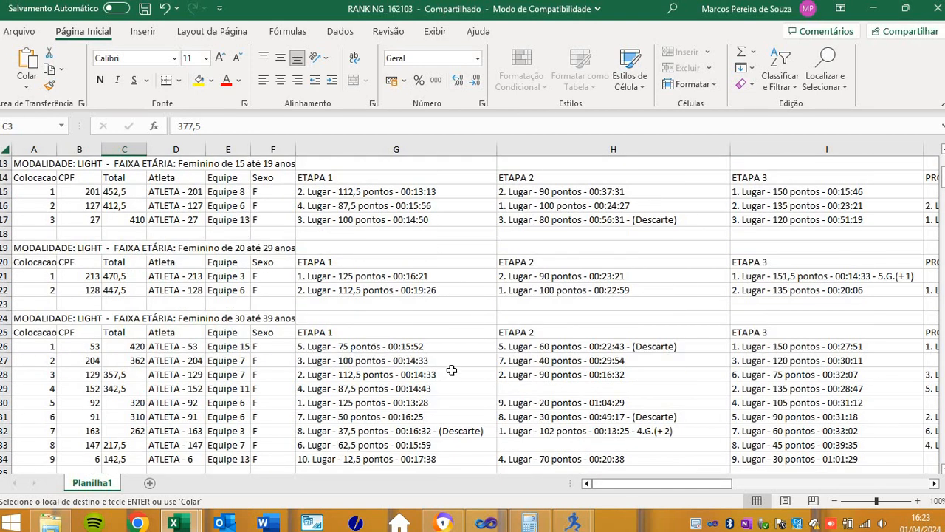
{"action": "scroll", "coordinate": [452, 374], "scroll_direction": "up", "scroll_amount": 2}
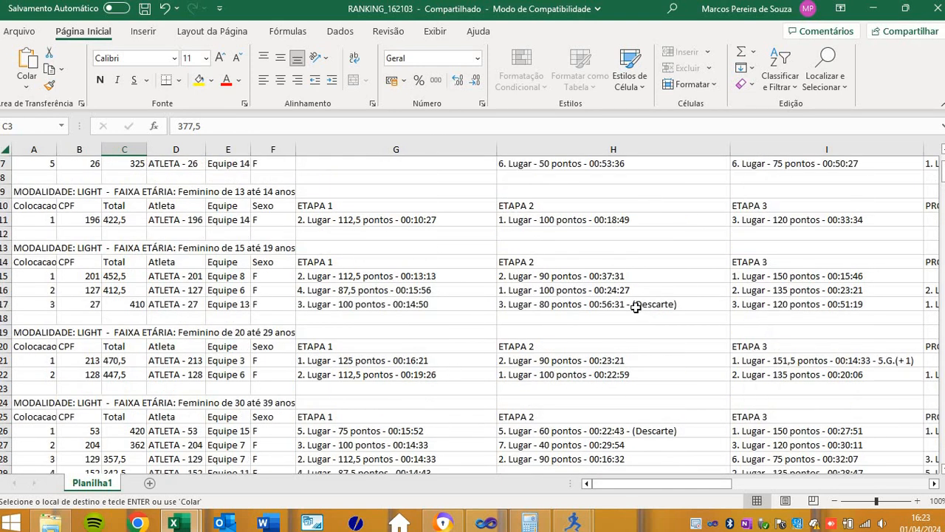
{"action": "left_click", "coordinate": [615, 302]}
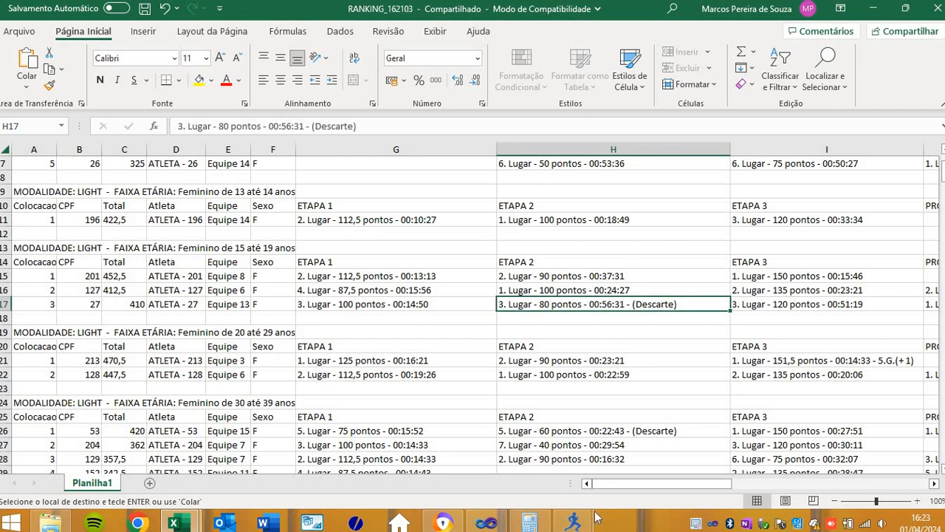
- Check the limit on the number of best stages in the Ranking window and return to RANKING_162103
{"action": "mouse_move", "coordinate": [573, 522]}
{"action": "left_click", "coordinate": [657, 450]}
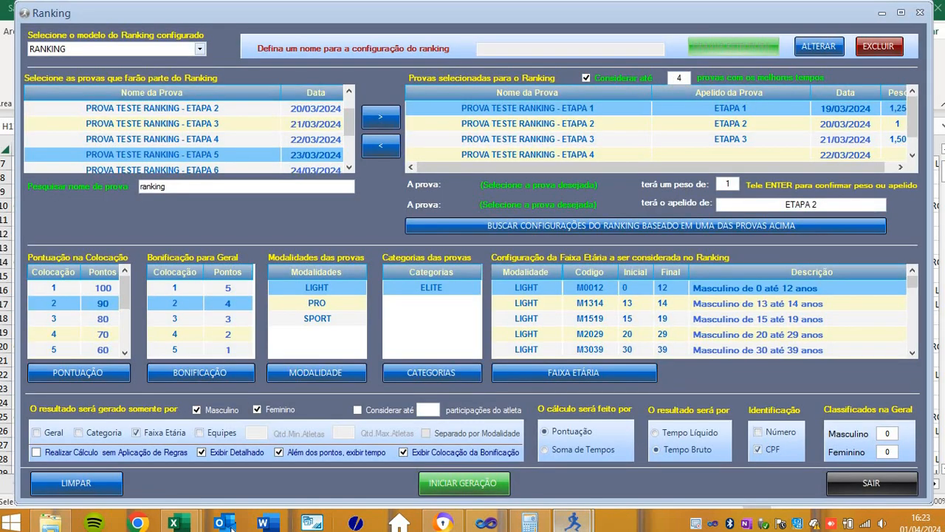
{"action": "mouse_move", "coordinate": [179, 522]}
{"action": "left_click", "coordinate": [259, 450]}
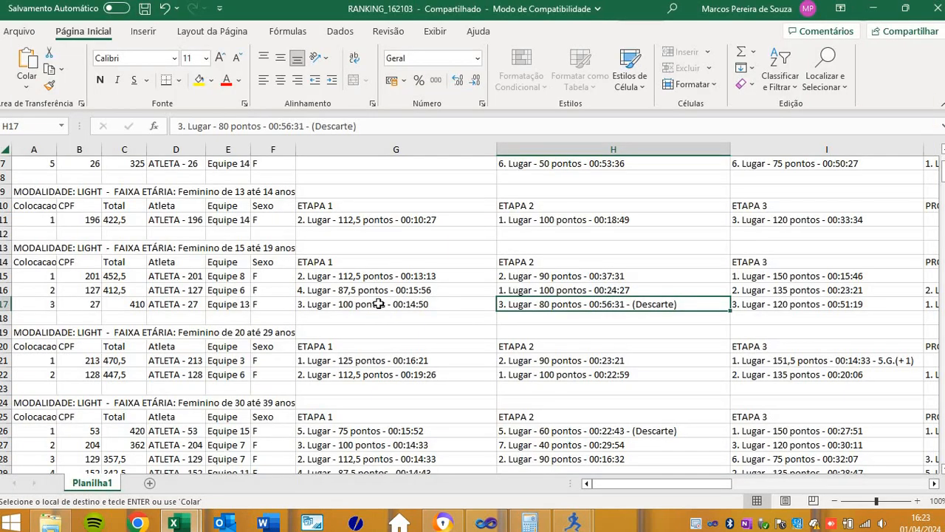
- Examine the third-placed athlete's five stage results, Total and discarded ETAPA 2 score in the Feminino de 15 até 19 anos group
{"action": "left_click", "coordinate": [378, 303]}
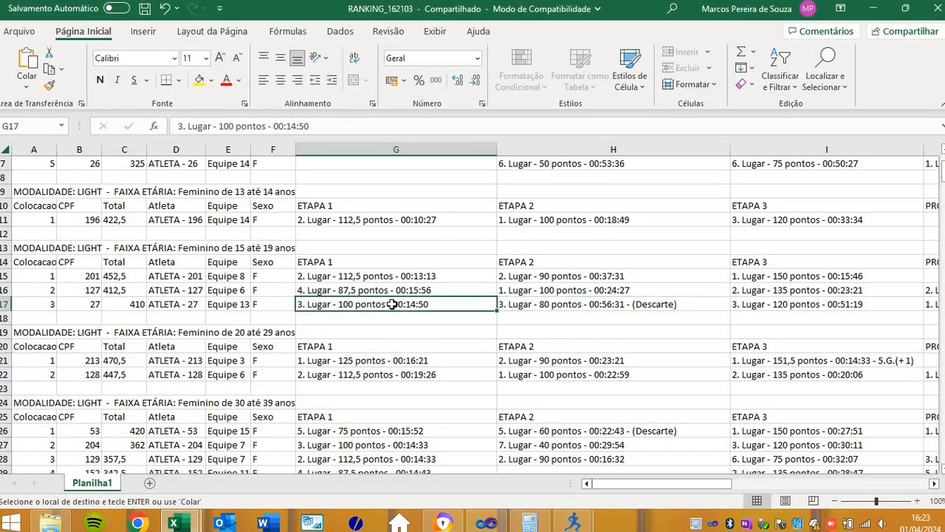
{"action": "key", "text": "Right"}
{"action": "key", "text": "Right"}
{"action": "key", "text": "Right"}
{"action": "key", "text": "Right"}
{"action": "key", "text": "Right"}
{"action": "key", "text": "Right"}
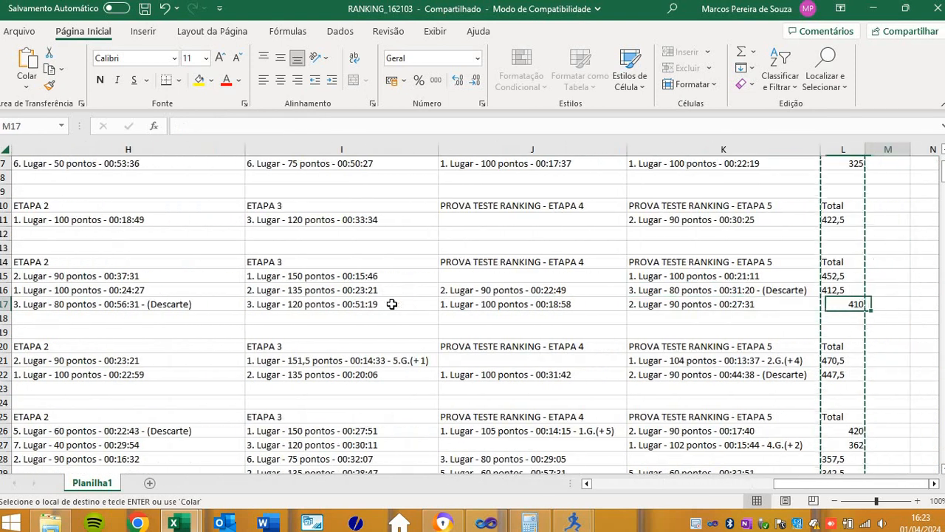
{"action": "key", "text": "Left"}
{"action": "key", "text": "Left"}
{"action": "key", "text": "Left"}
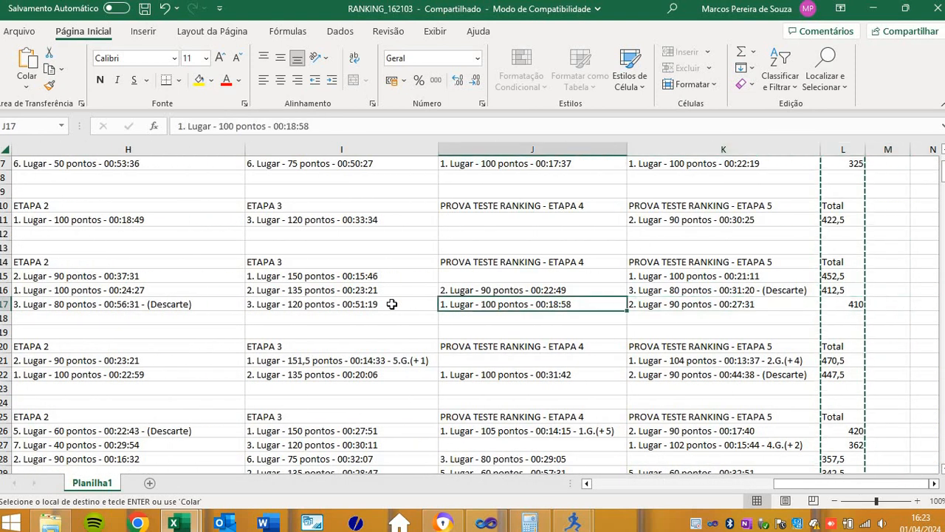
{"action": "key", "text": "Left"}
{"action": "key", "text": "Left"}
{"action": "key", "text": "Left"}
{"action": "key", "text": "Left"}
{"action": "key", "text": "Left"}
{"action": "key", "text": "Left"}
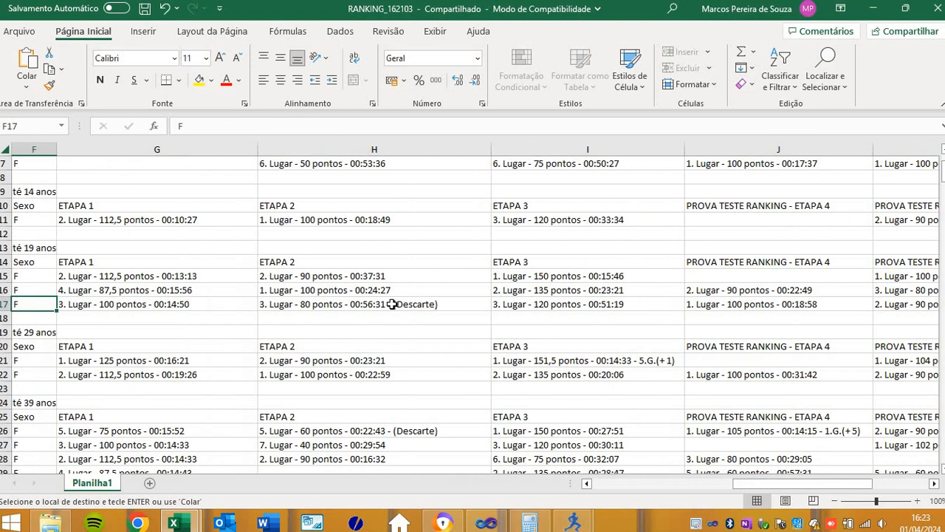
{"action": "key", "text": "Left"}
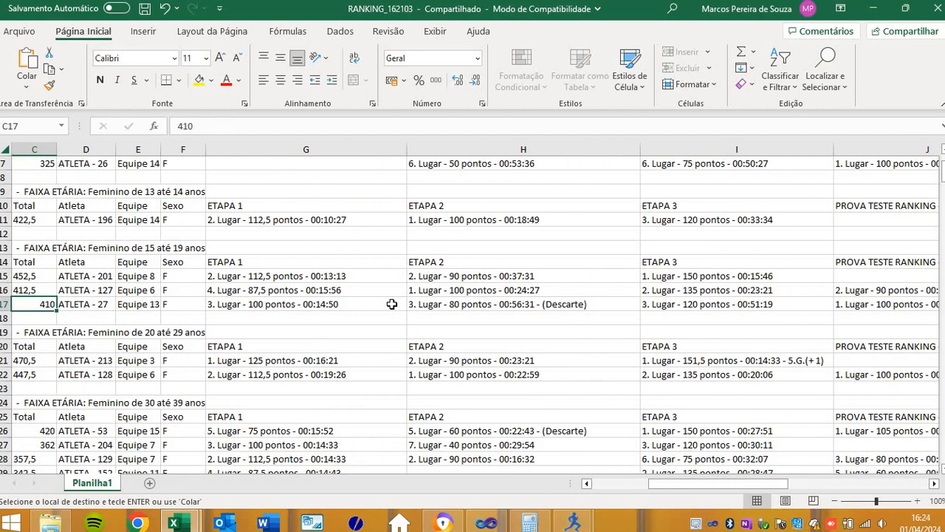
{"action": "left_click", "coordinate": [558, 305]}
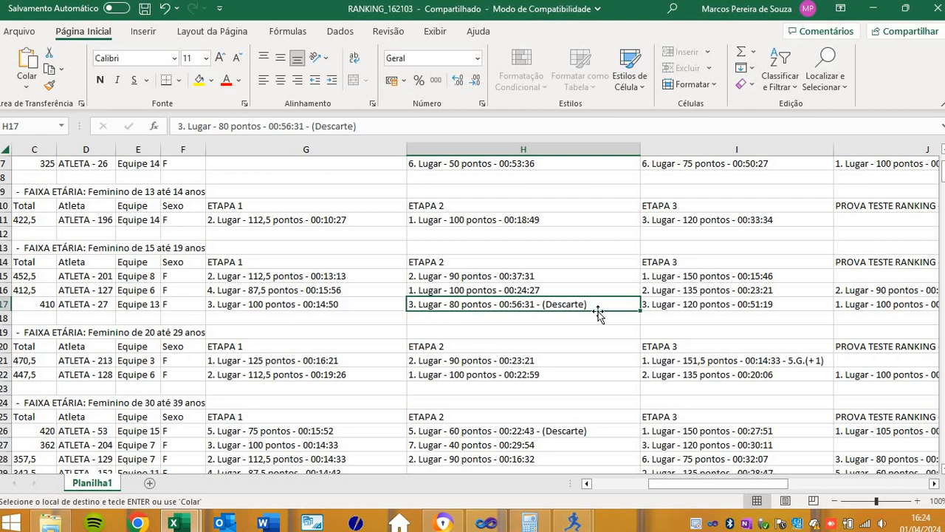
{"action": "left_click", "coordinate": [727, 313]}
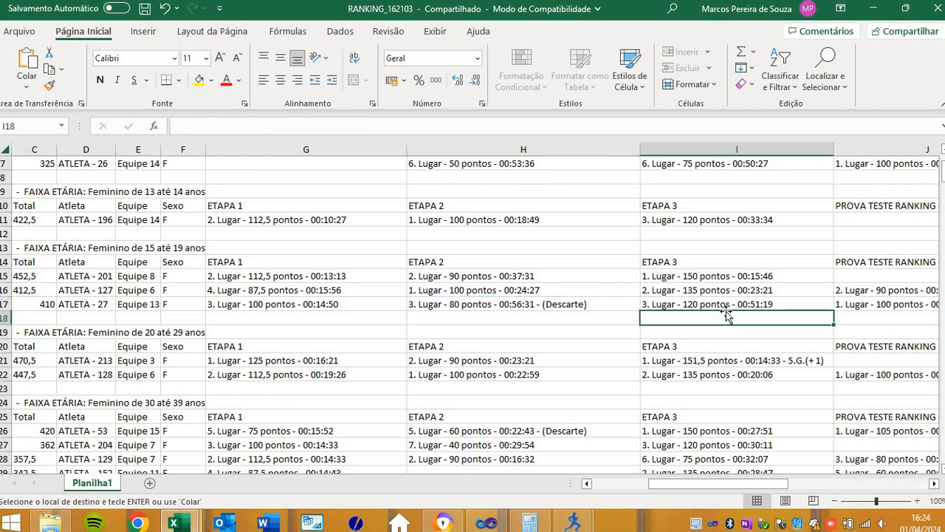
- Review the third-placed athlete's row in Feminino de 15 até 19 anos from the ETAPA 5 result back to the placement
{"action": "key", "text": "Up"}
{"action": "key", "text": "Right"}
{"action": "key", "text": "Right"}
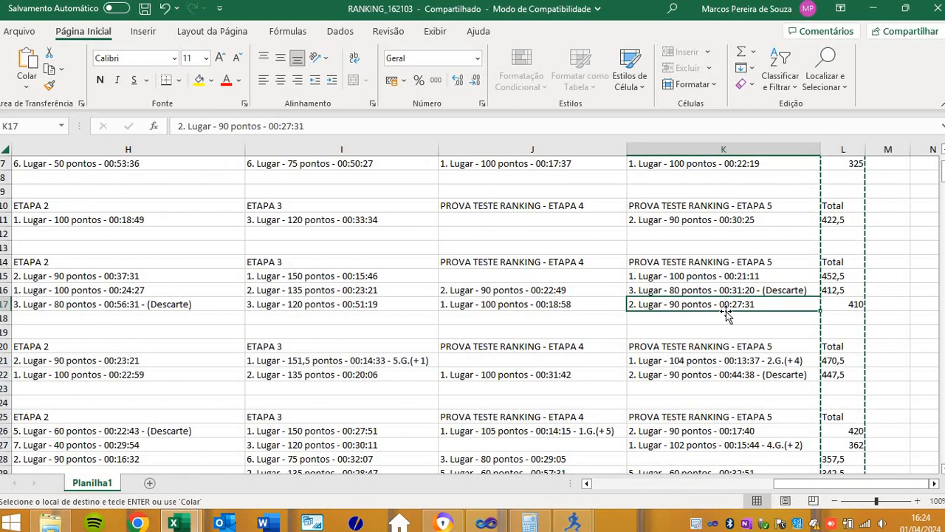
{"action": "key", "text": "Left"}
{"action": "key", "text": "Left"}
{"action": "key", "text": "Left"}
{"action": "key", "text": "Left"}
{"action": "key", "text": "Left"}
{"action": "key", "text": "Left"}
{"action": "key", "text": "Left"}
{"action": "key", "text": "Left"}
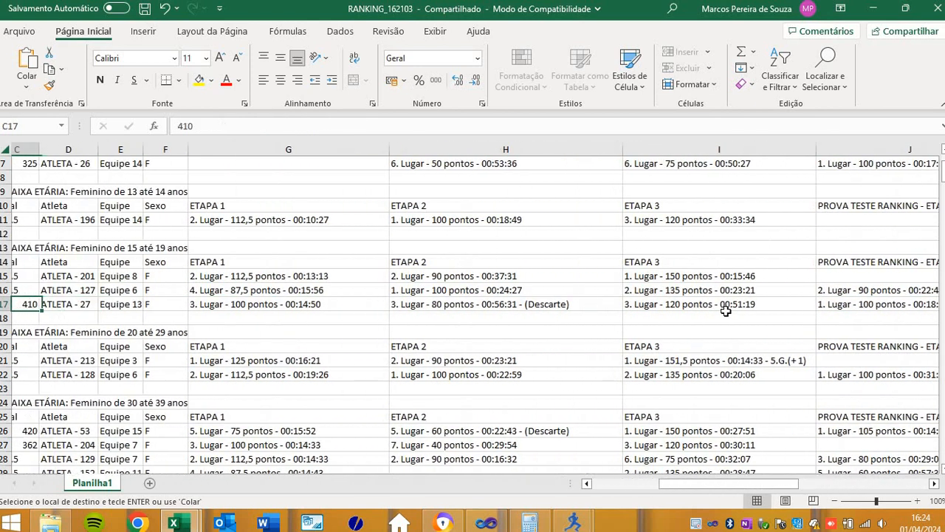
{"action": "key", "text": "Left"}
{"action": "key", "text": "Left"}
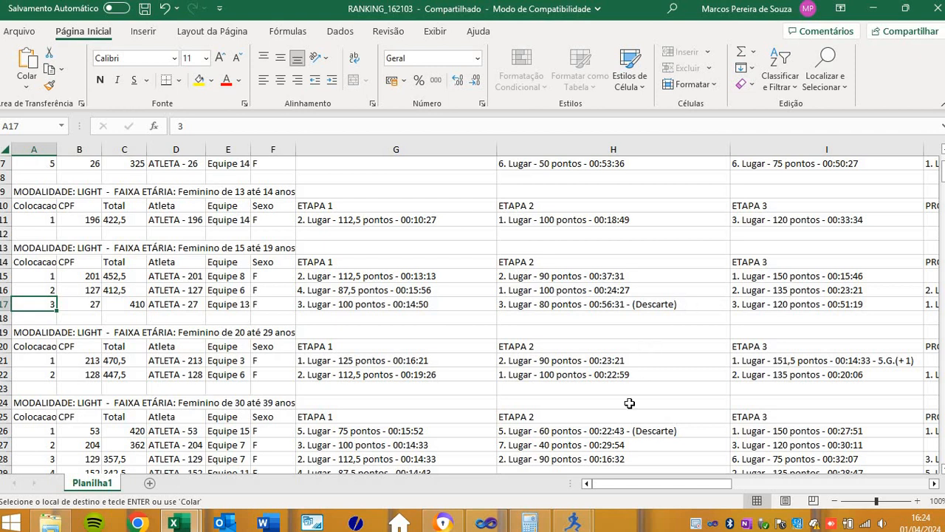
- Switch to the Ranking window and set the limit of athlete participations considered to 3
{"action": "mouse_move", "coordinate": [583, 525]}
{"action": "left_click", "coordinate": [605, 469]}
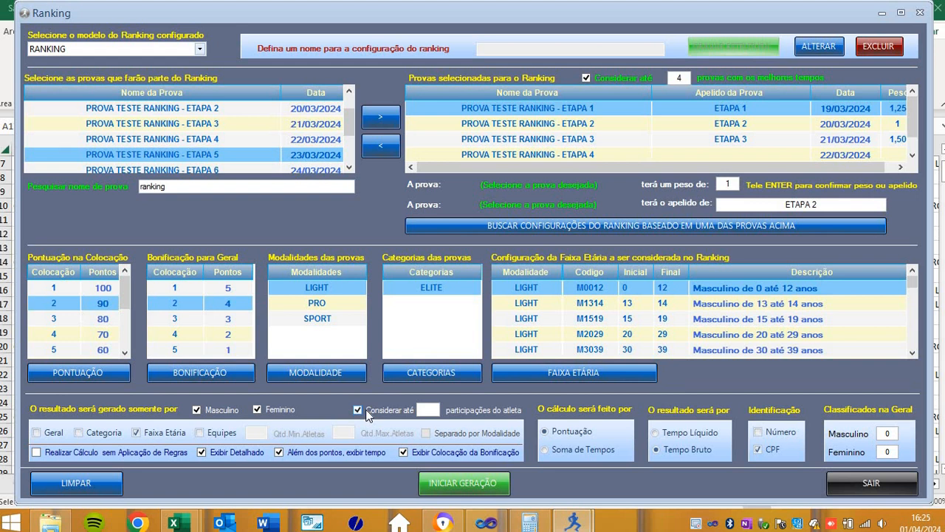
{"action": "left_click", "coordinate": [424, 409]}
{"action": "type", "text": "2"}
{"action": "key", "text": "BackSpace"}
{"action": "type", "text": "3"}
- Change the ranking calculation to Soma de Tempos and generate the ranking
{"action": "left_click", "coordinate": [598, 452]}
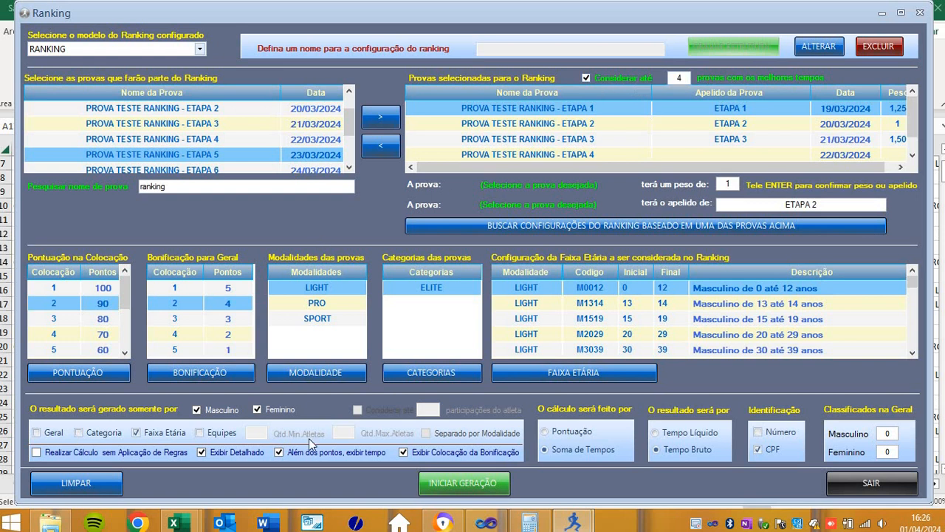
{"action": "left_click", "coordinate": [436, 484]}
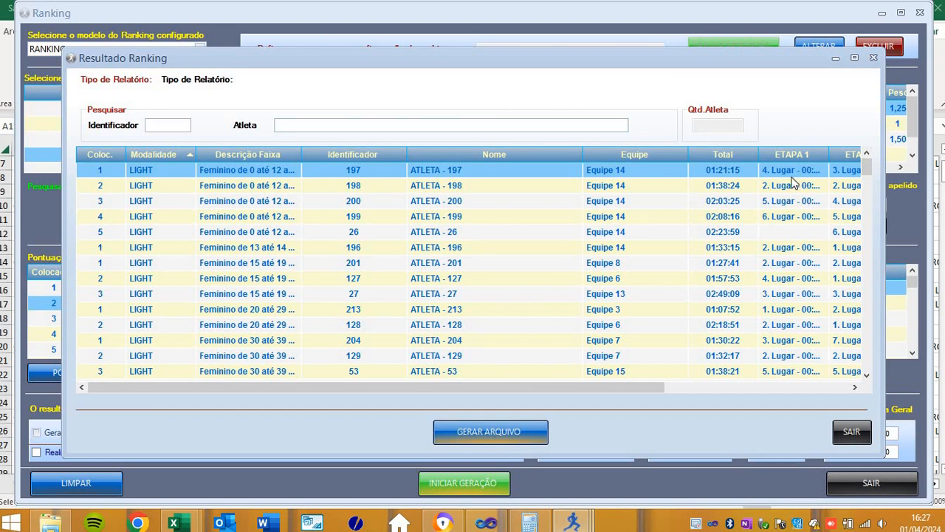
- Widen the ETAPA 4, ETAPA 3 and ETAPA 1 columns in the ranking results to read their placements and times
{"action": "left_click_drag", "start_coordinate": [535, 390], "coordinate": [783, 401]}
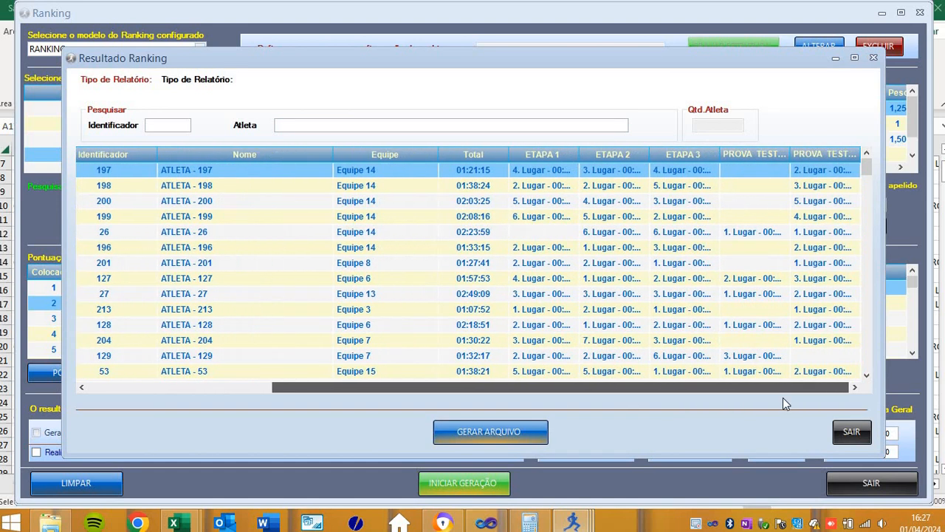
{"action": "left_click", "coordinate": [537, 233]}
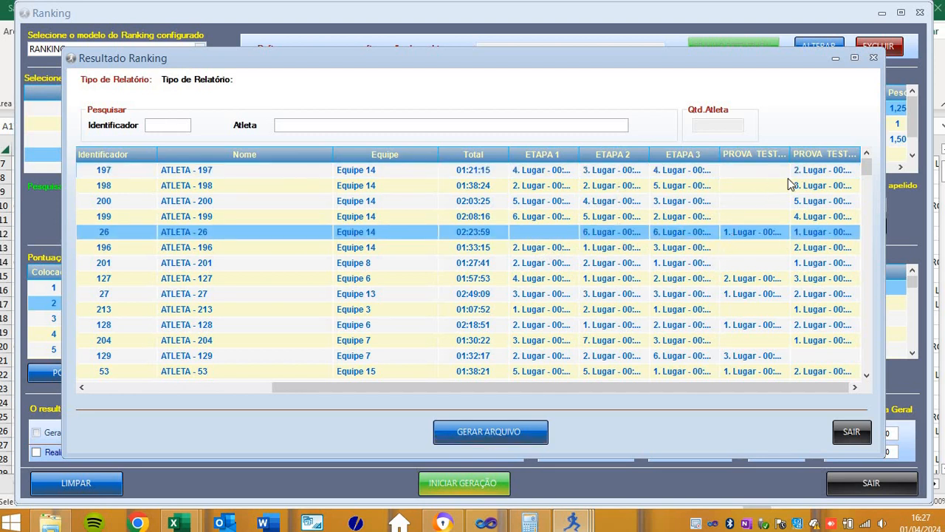
{"action": "left_click_drag", "start_coordinate": [789, 153], "coordinate": [815, 152]}
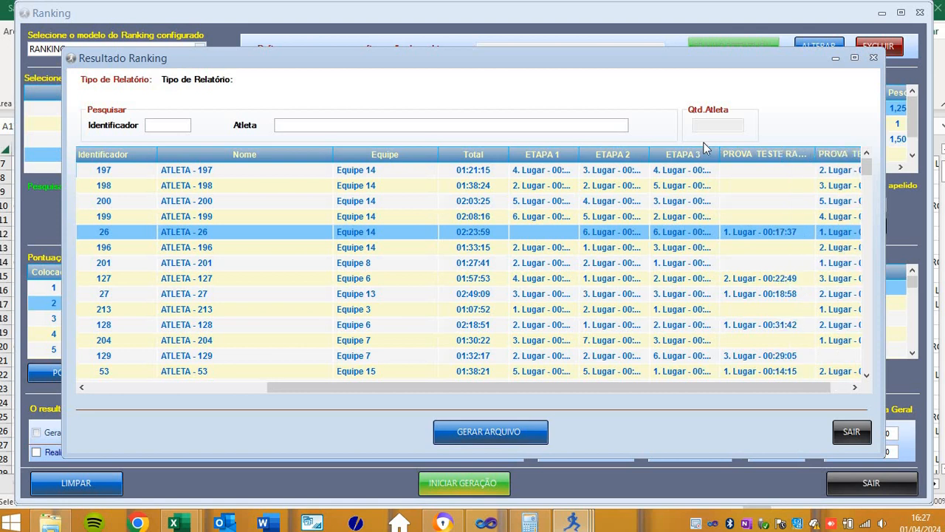
{"action": "left_click_drag", "start_coordinate": [719, 148], "coordinate": [738, 150]}
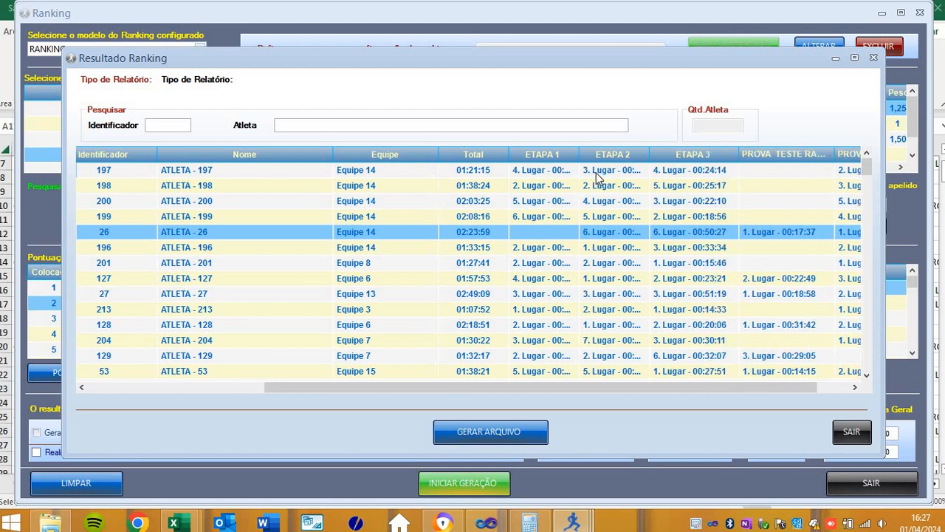
{"action": "left_click_drag", "start_coordinate": [583, 159], "coordinate": [633, 159]}
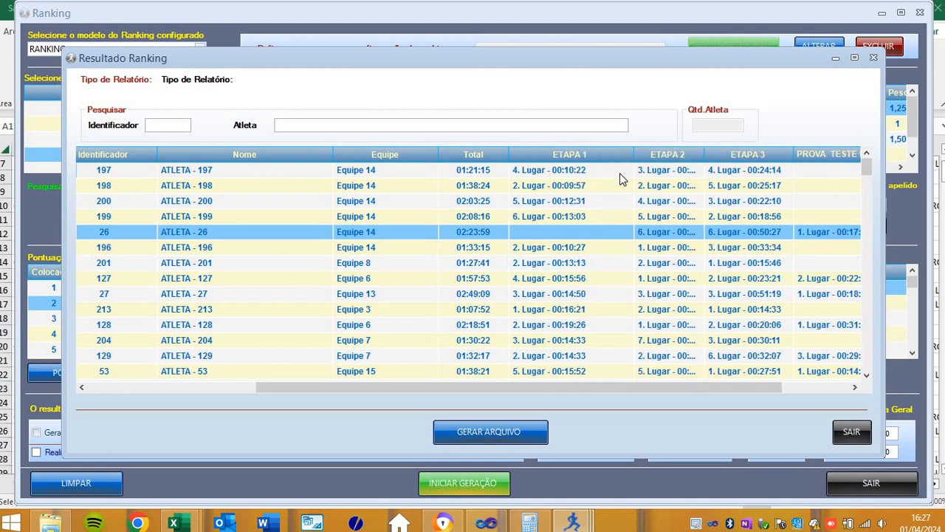
- Export the time-based ranking to a file and close the Resultado Ranking window
{"action": "left_click", "coordinate": [494, 429]}
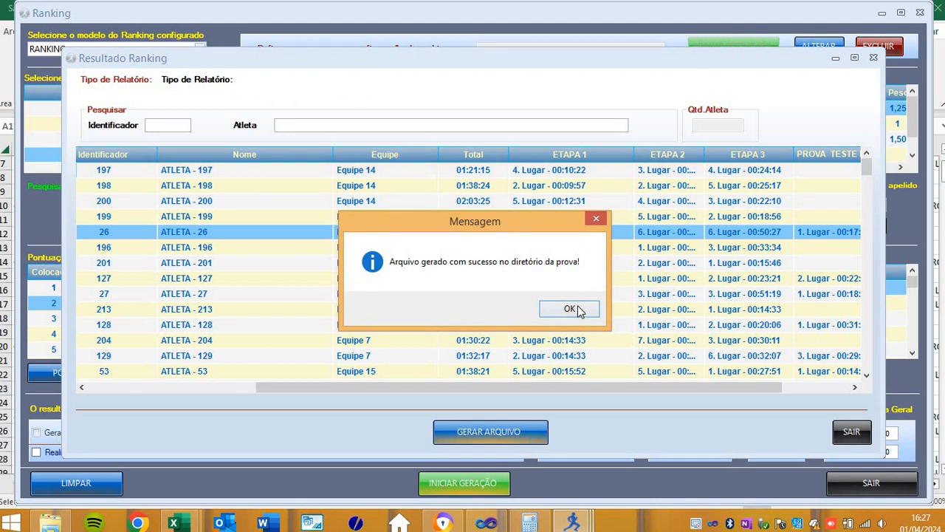
{"action": "left_click", "coordinate": [574, 309]}
{"action": "left_click", "coordinate": [851, 431]}
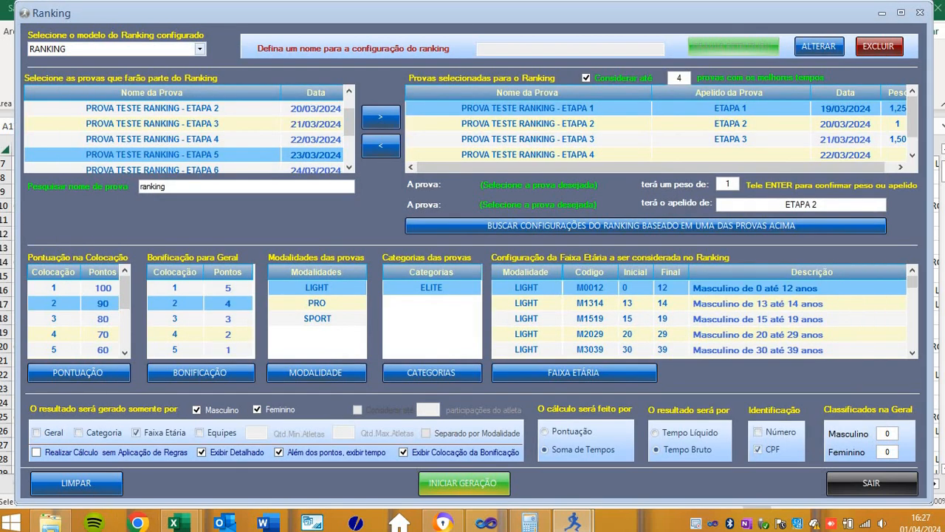
- Open RANKING_162747 from the PROVA TESTE RANKING - ETAPA 1 folder and maximize its window
{"action": "left_click", "coordinate": [50, 522]}
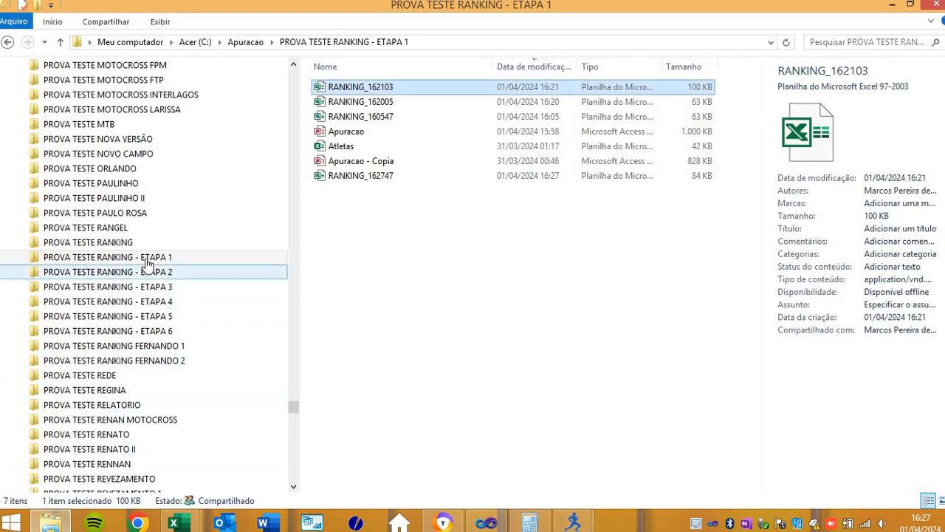
{"action": "left_click", "coordinate": [147, 260]}
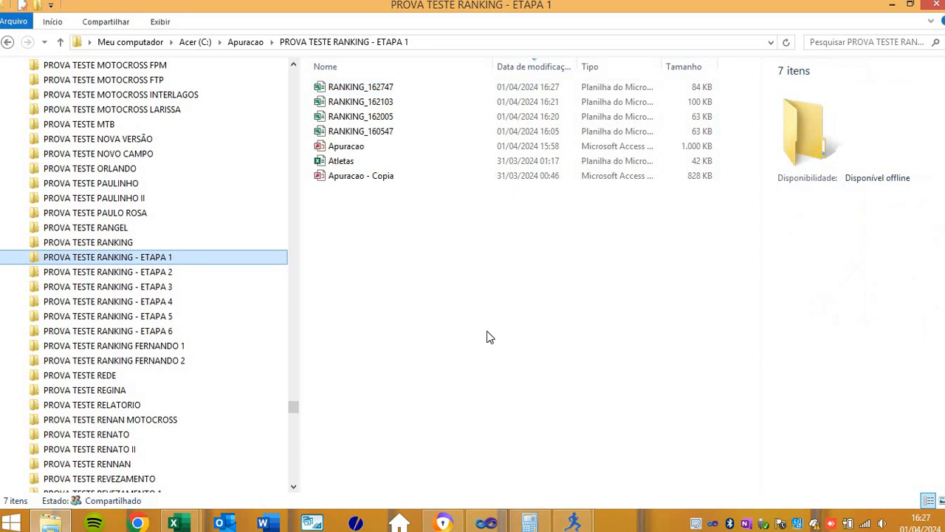
{"action": "double_click", "coordinate": [393, 89]}
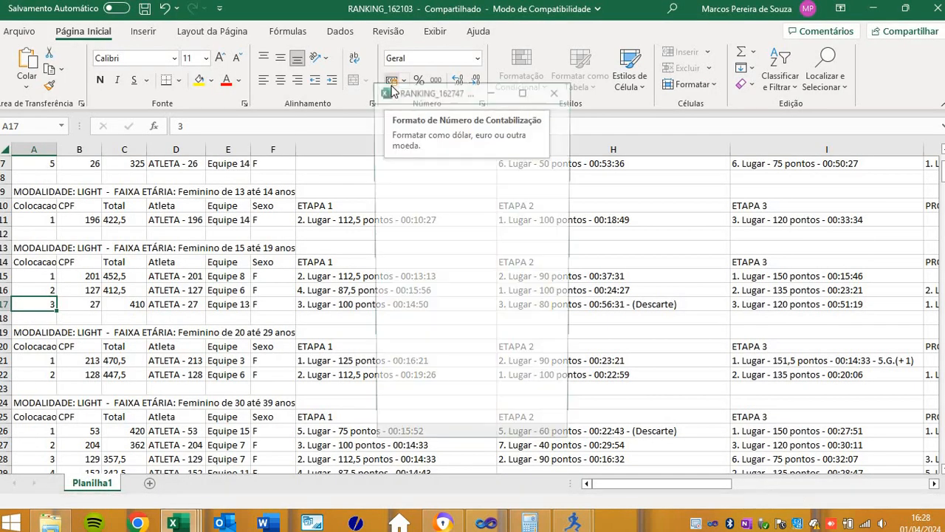
{"action": "left_click", "coordinate": [525, 93]}
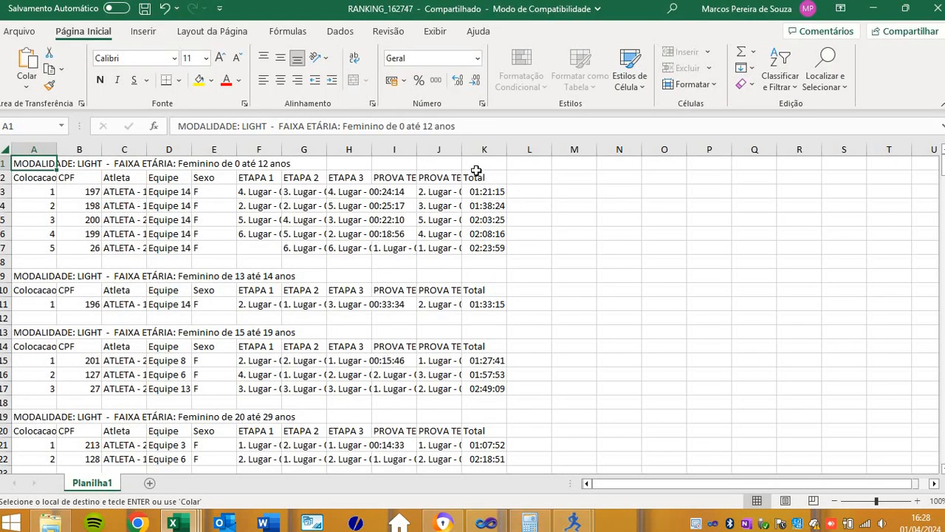
- Autofit the five stage columns, ETAPA 1 through PROVA TESTE RANKING - ETAPA 5, to their contents
{"action": "double_click", "coordinate": [462, 149]}
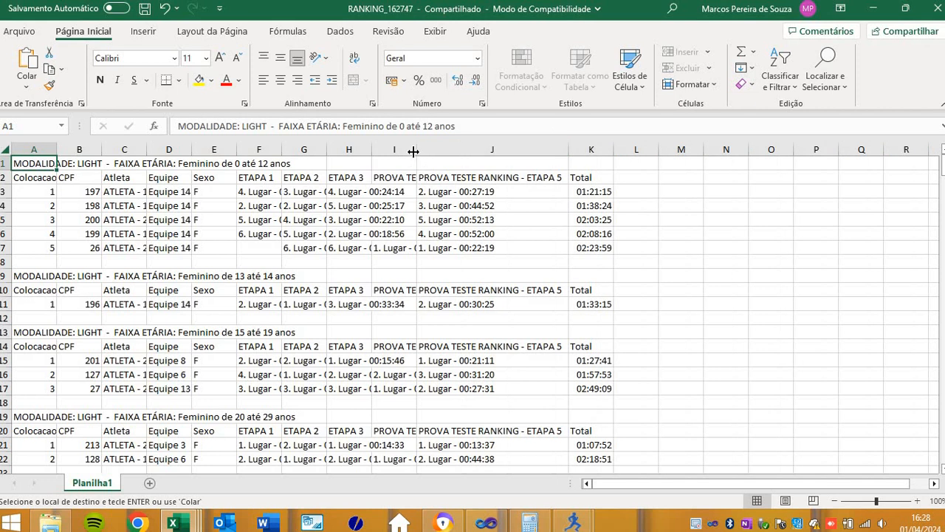
{"action": "double_click", "coordinate": [371, 149]}
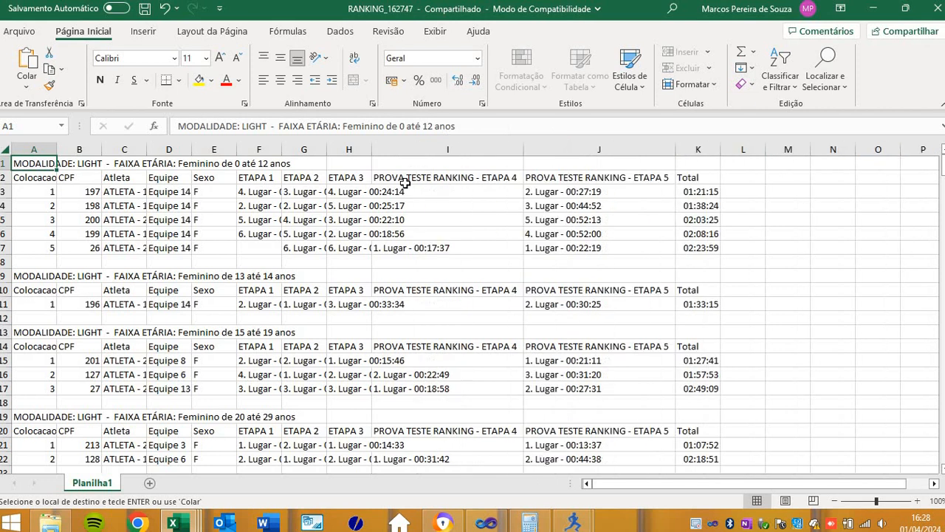
{"action": "double_click", "coordinate": [371, 149]}
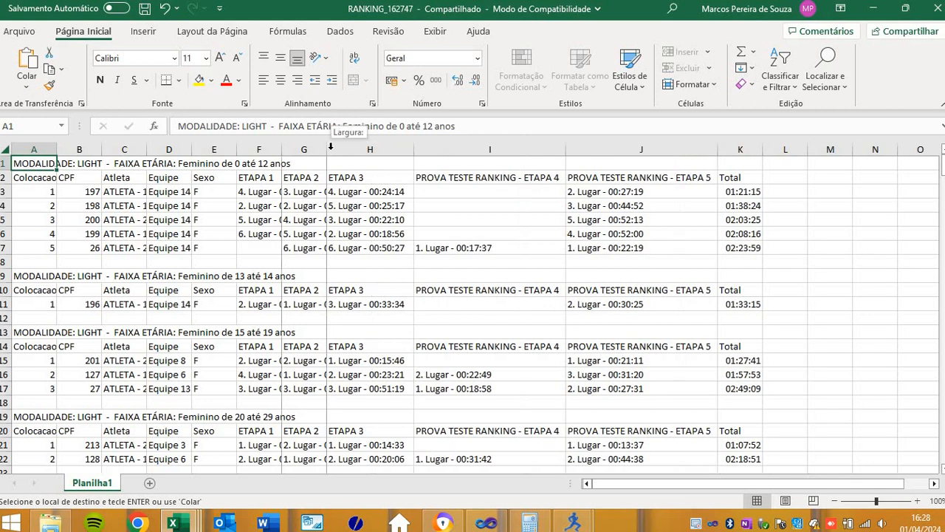
{"action": "double_click", "coordinate": [326, 150]}
{"action": "double_click", "coordinate": [283, 150]}
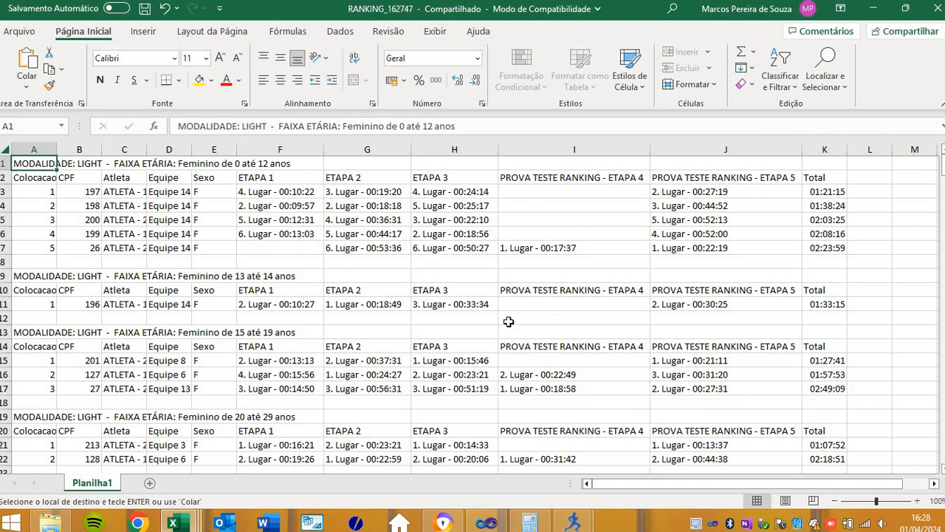
- Review the stage times across the LIGHT age groups and check the Total column in Feminino de 0 até 12 anos
{"action": "scroll", "coordinate": [466, 322], "scroll_direction": "down", "scroll_amount": 3}
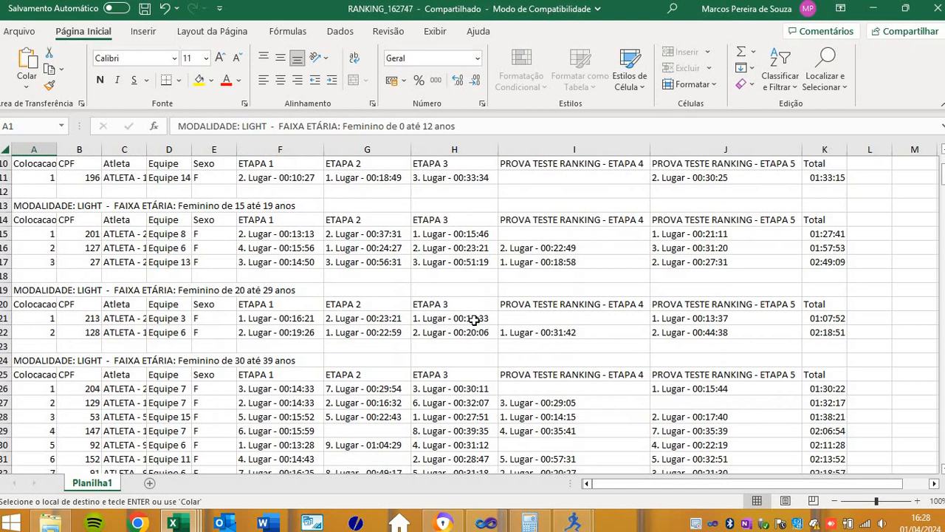
{"action": "scroll", "coordinate": [650, 299], "scroll_direction": "down", "scroll_amount": 4}
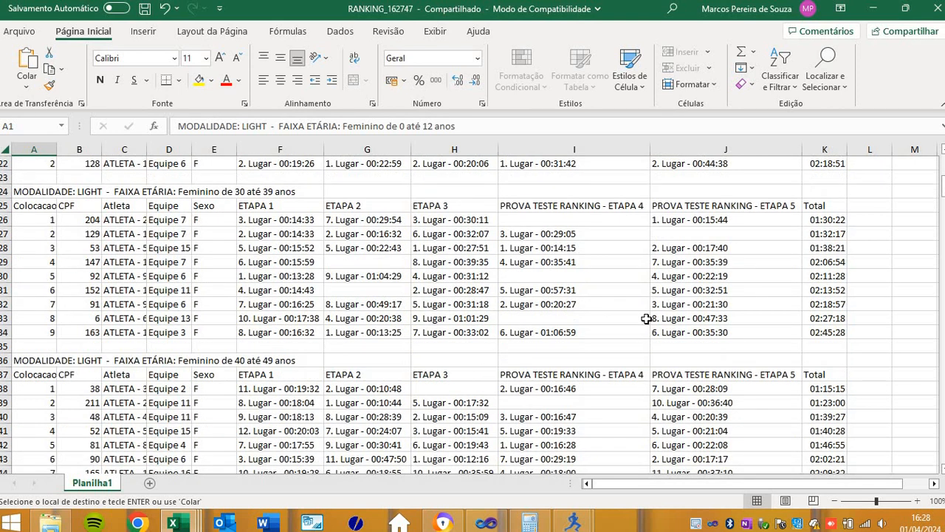
{"action": "scroll", "coordinate": [646, 318], "scroll_direction": "down", "scroll_amount": 3}
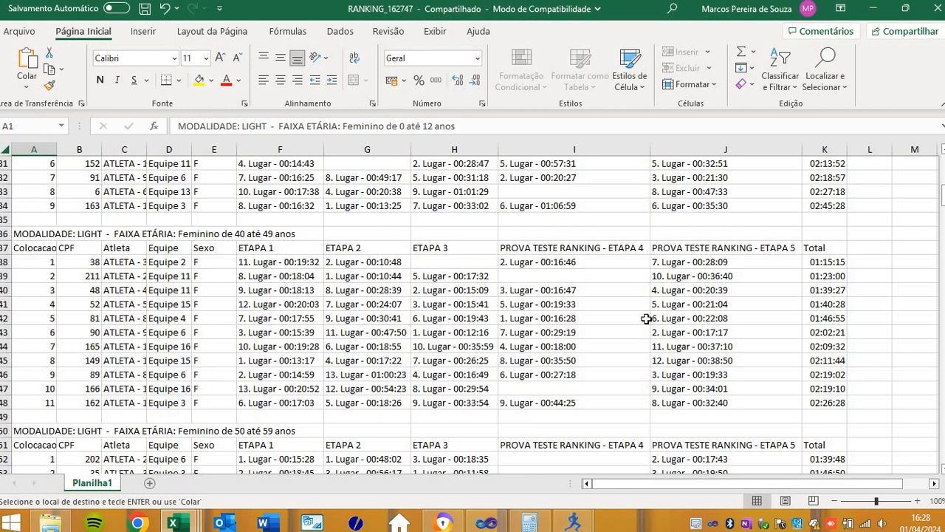
{"action": "scroll", "coordinate": [646, 318], "scroll_direction": "down", "scroll_amount": 4}
{"action": "scroll", "coordinate": [646, 318], "scroll_direction": "down", "scroll_amount": 1}
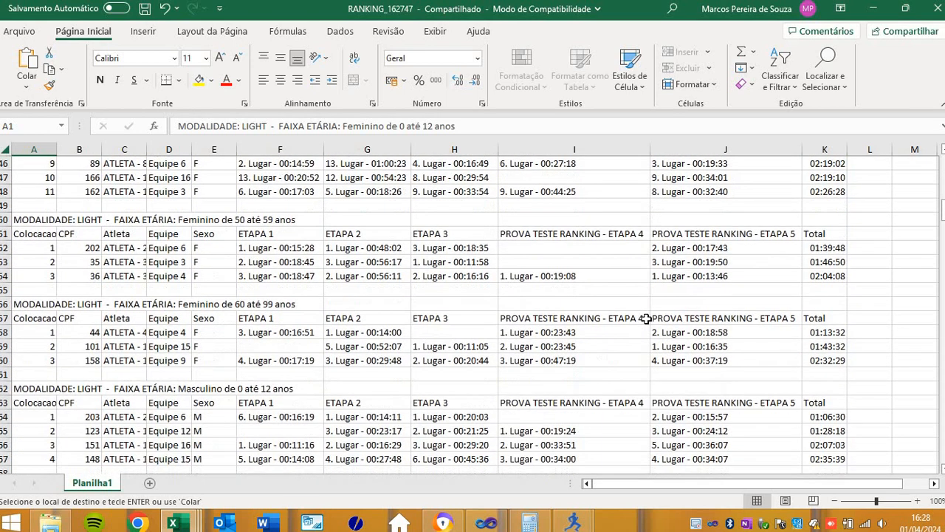
{"action": "scroll", "coordinate": [646, 318], "scroll_direction": "up", "scroll_amount": 15}
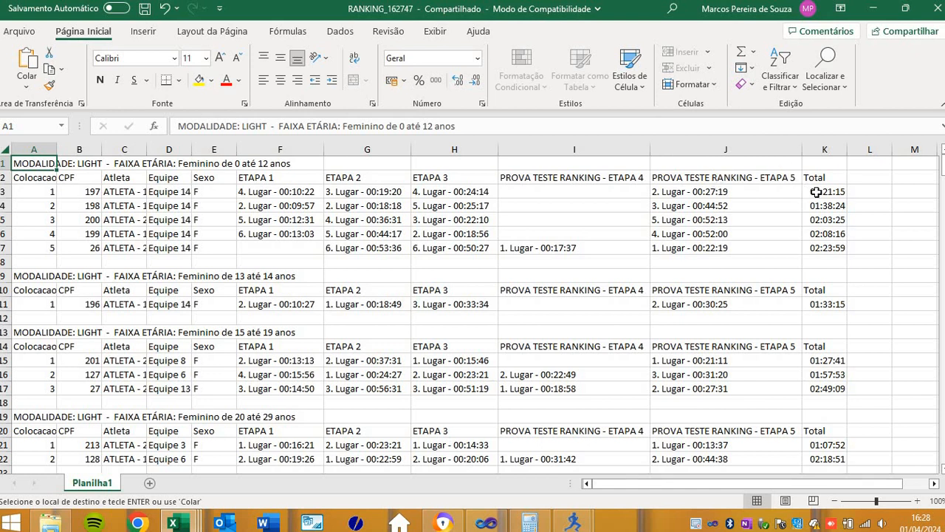
{"action": "left_click", "coordinate": [842, 191]}
{"action": "left_click", "coordinate": [838, 233]}
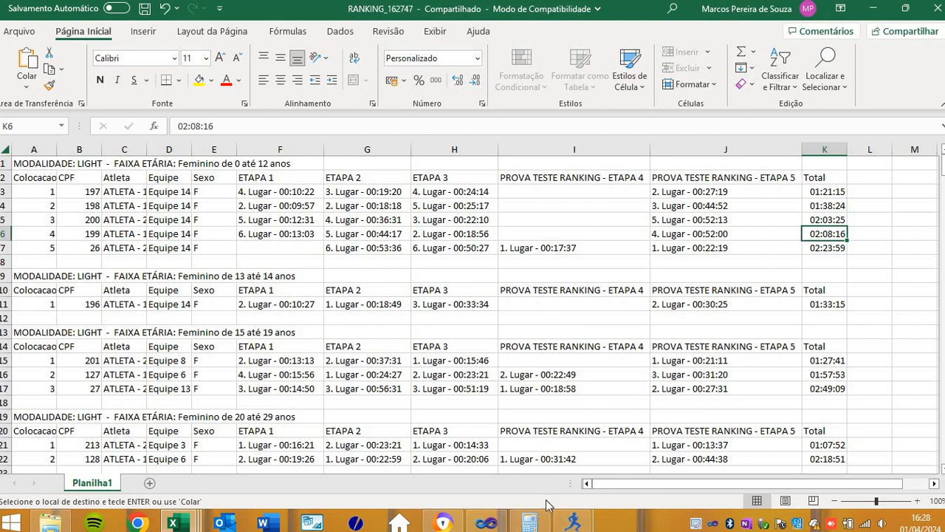
- Return to the Ranking window, close it and exit Apuração, confirming the exit
{"action": "left_click", "coordinate": [650, 443]}
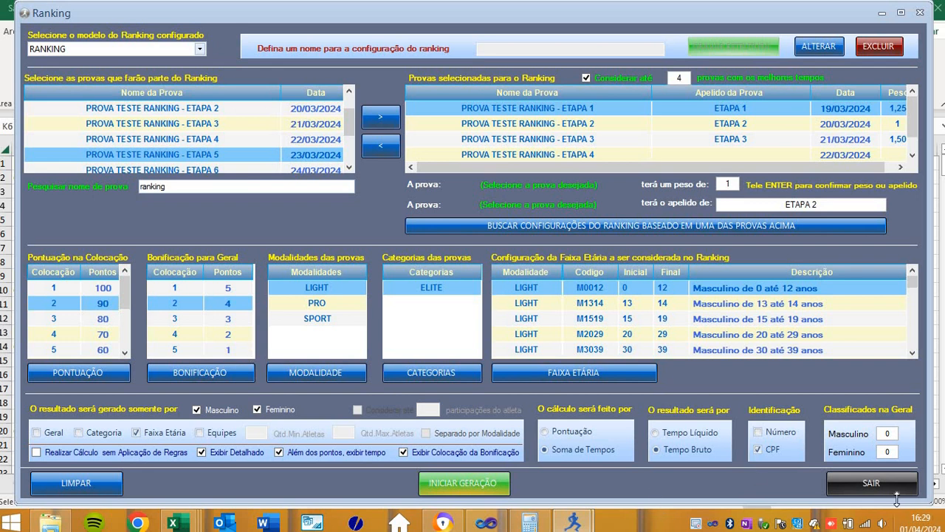
{"action": "left_click", "coordinate": [834, 481]}
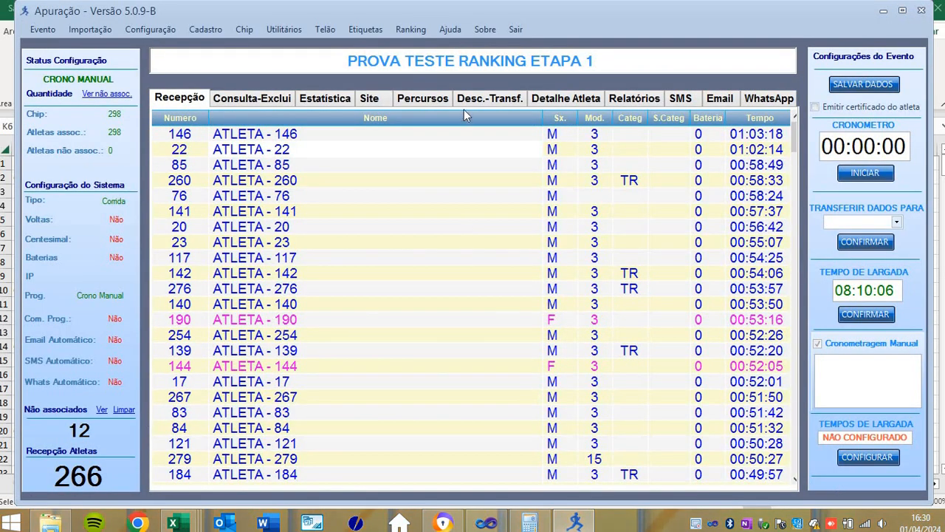
{"action": "left_click", "coordinate": [514, 30]}
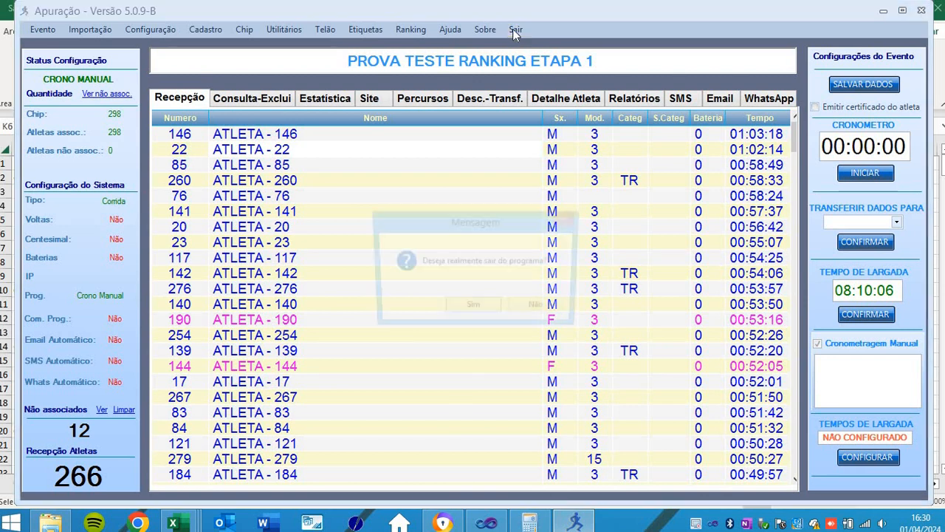
{"action": "left_click", "coordinate": [456, 312]}
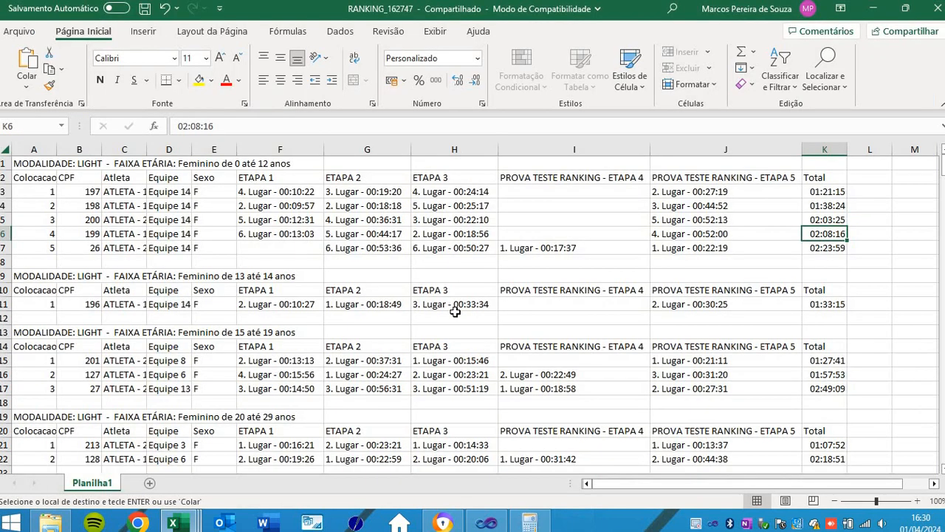
{"action": "left_click", "coordinate": [477, 303]}
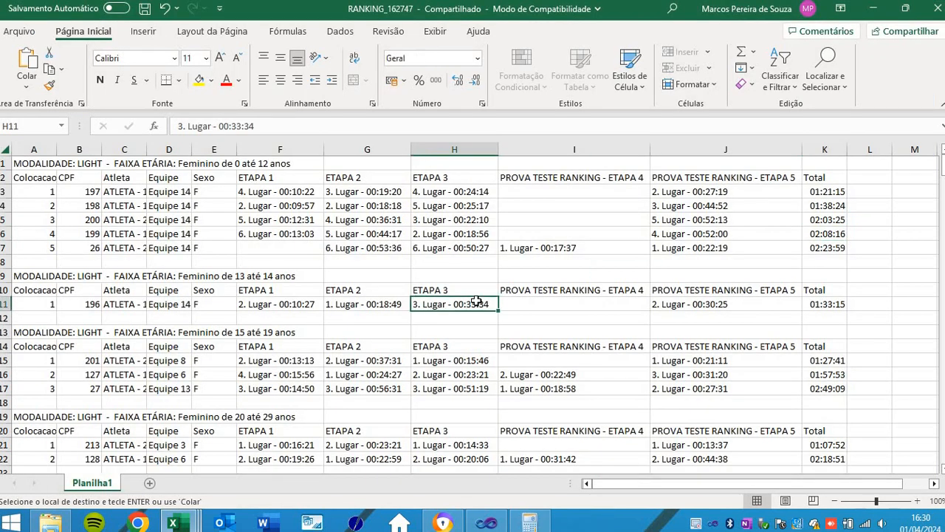